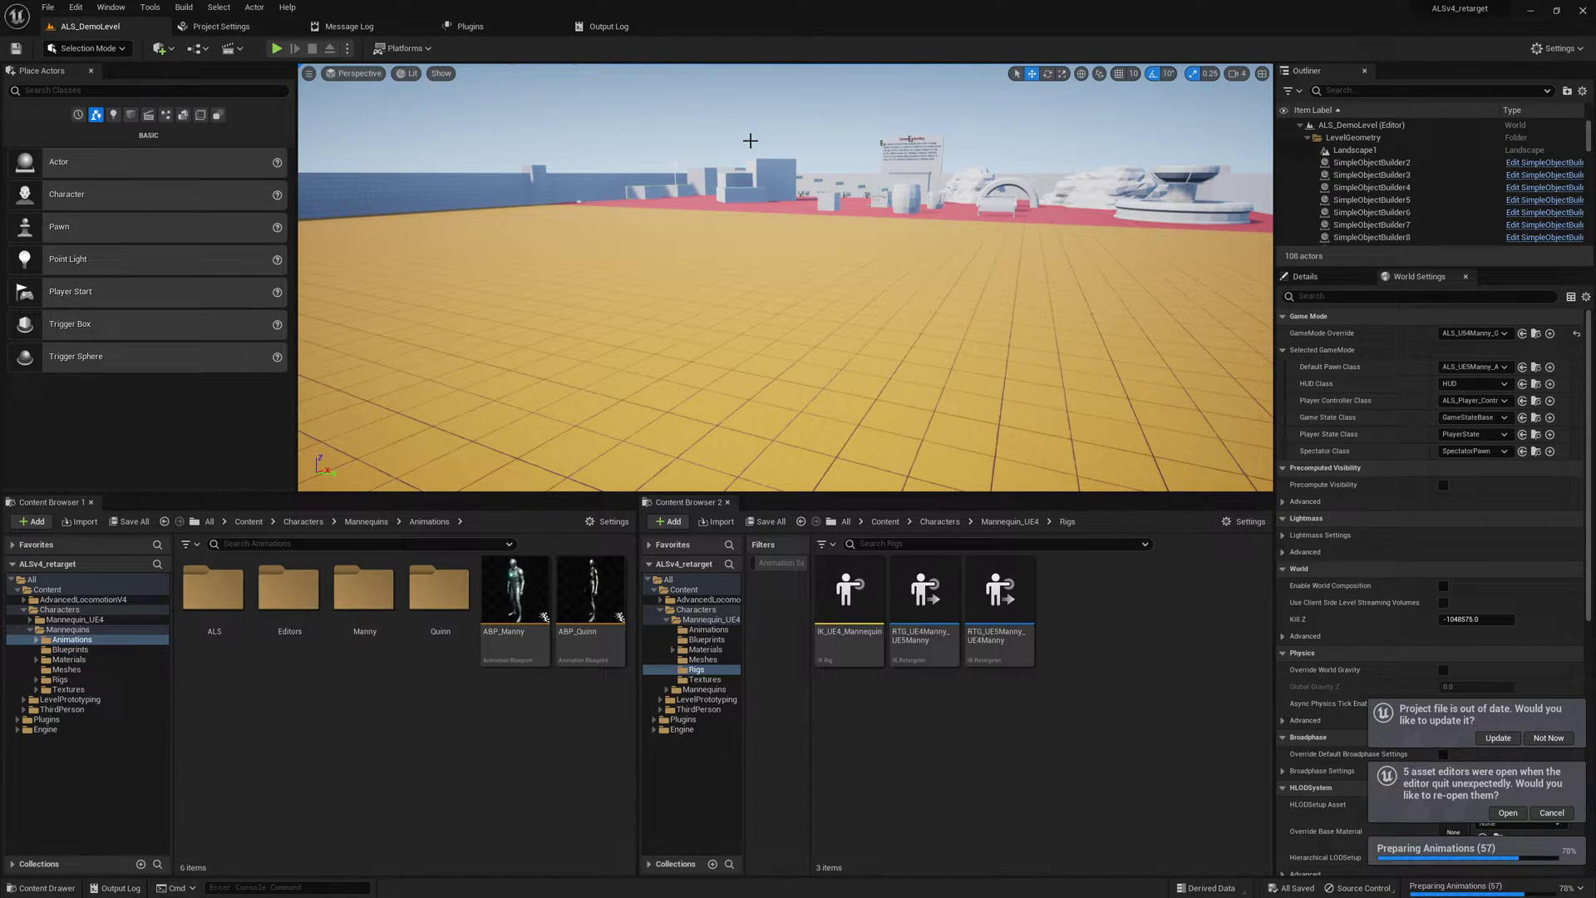
Step: Play-test the demo level with the one-handed pistol overlay and examine how the character holds the gun while aiming
{"action": "right_click_drag", "start_coordinate": [750, 140], "coordinate": [683, 152]}
{"action": "key", "text": "alt+p"}
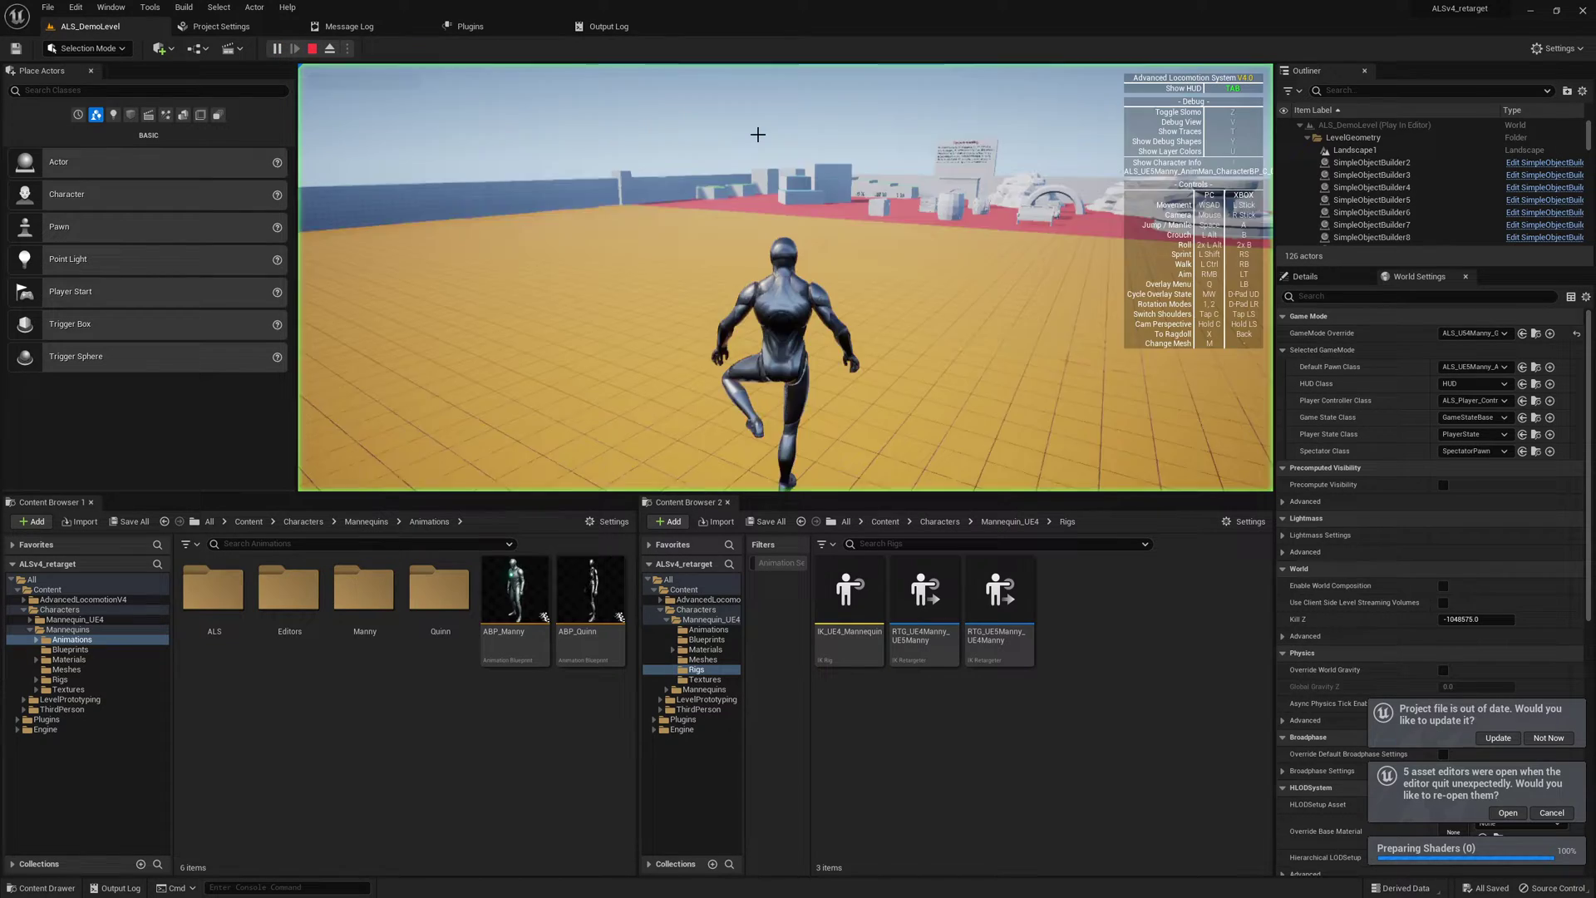
{"action": "key", "text": "w"}
{"action": "key", "text": "q"}
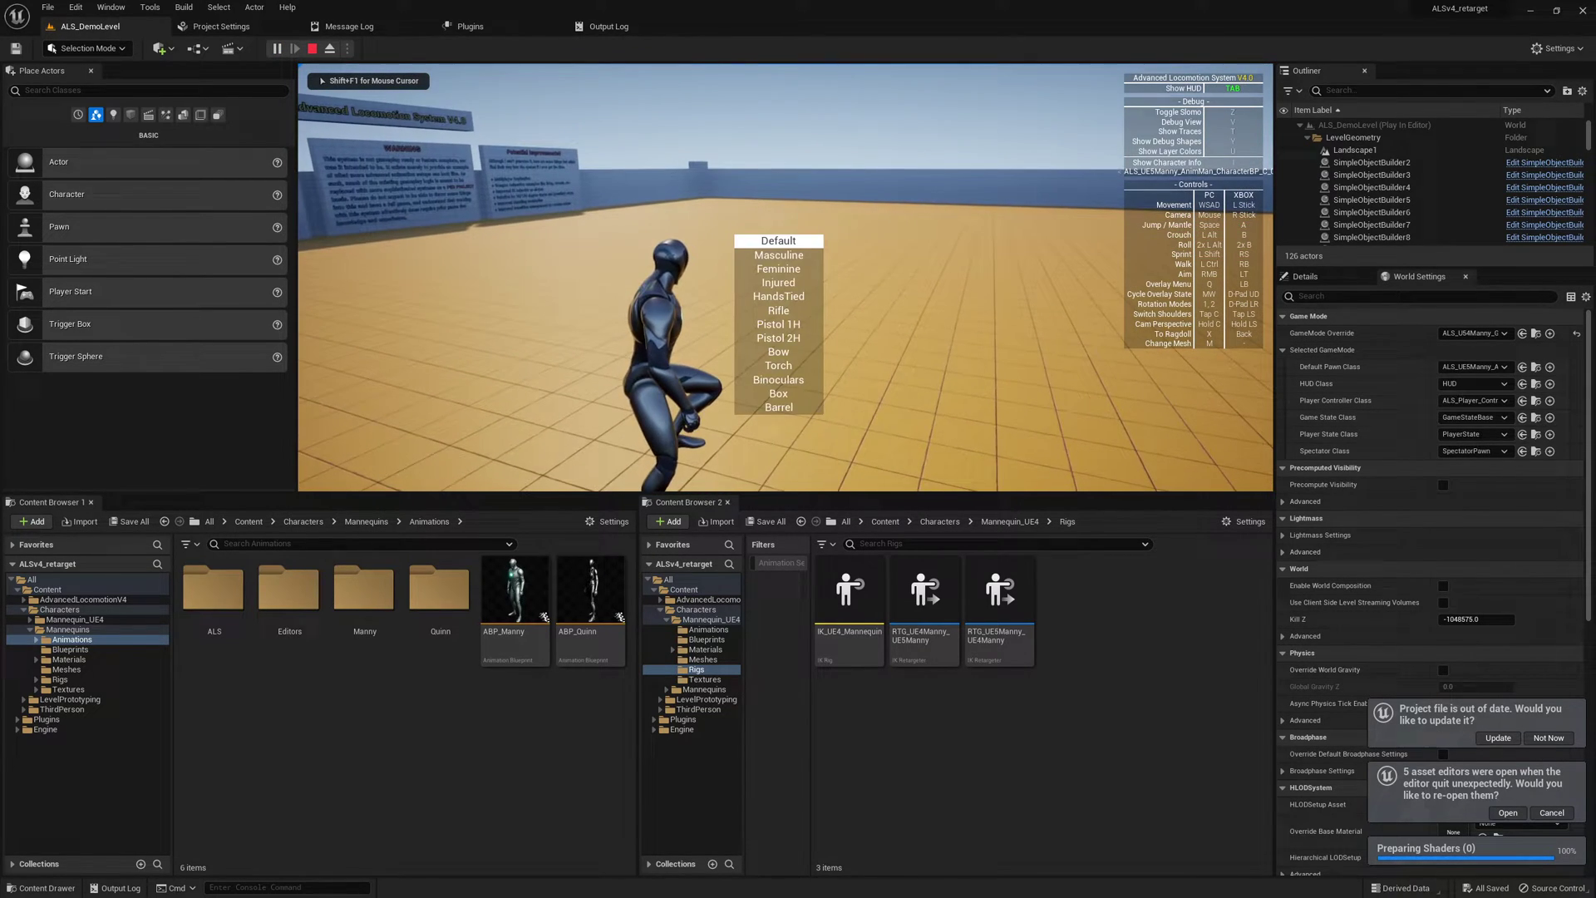
{"action": "scroll", "coordinate": [785, 276], "scroll_direction": "down", "scroll_amount": 5}
{"action": "right_click_drag", "start_coordinate": [785, 277], "coordinate": [1130, 308]}
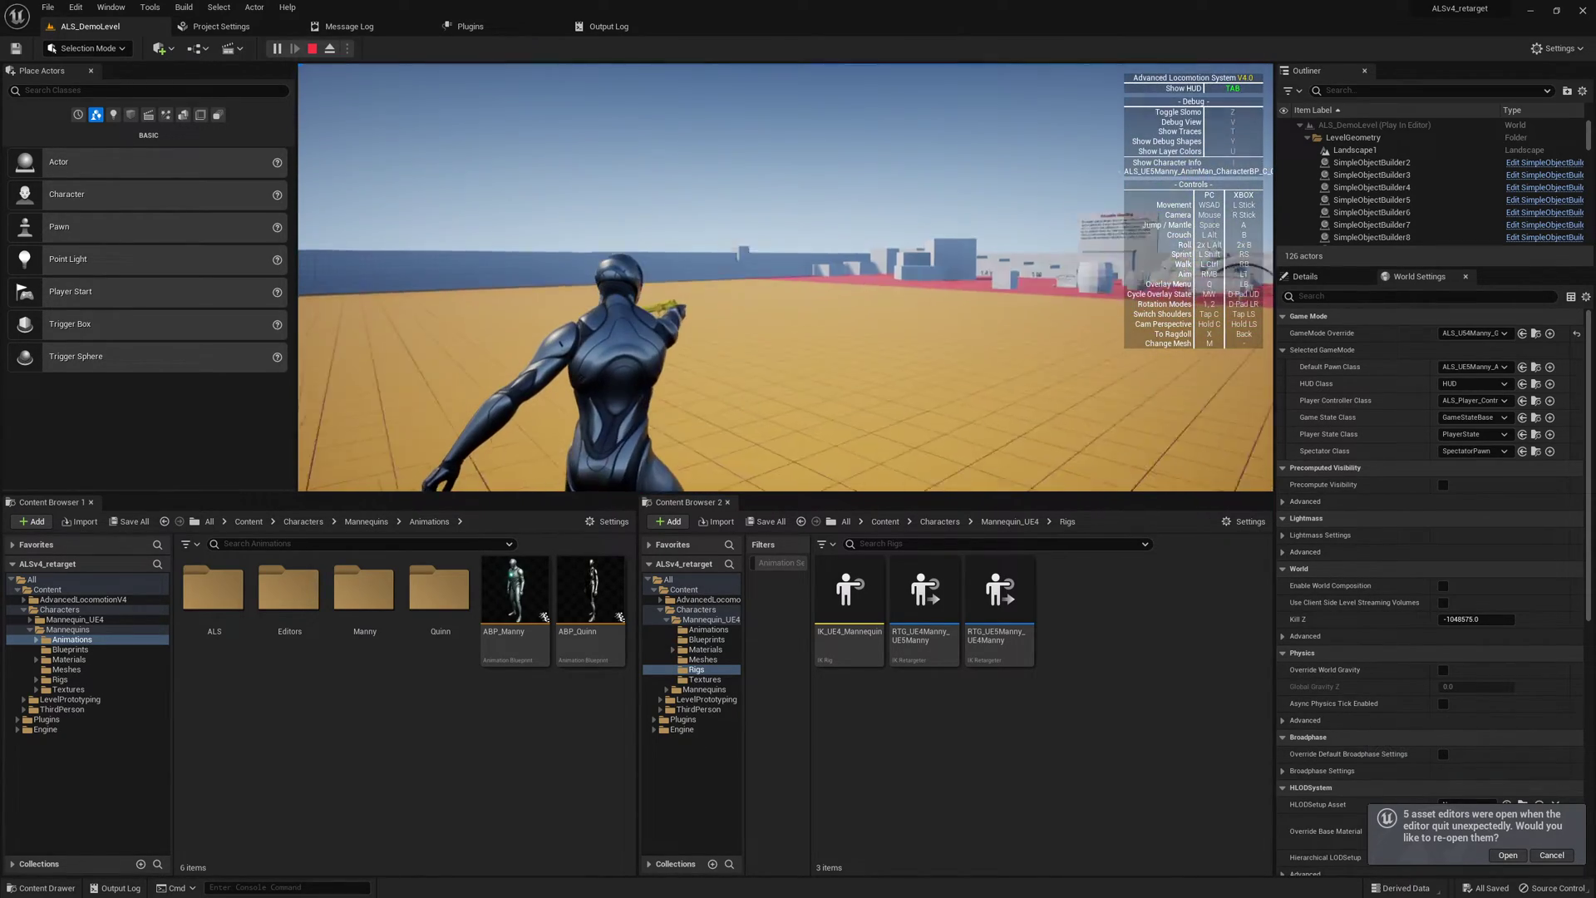
{"action": "key", "text": "v"}
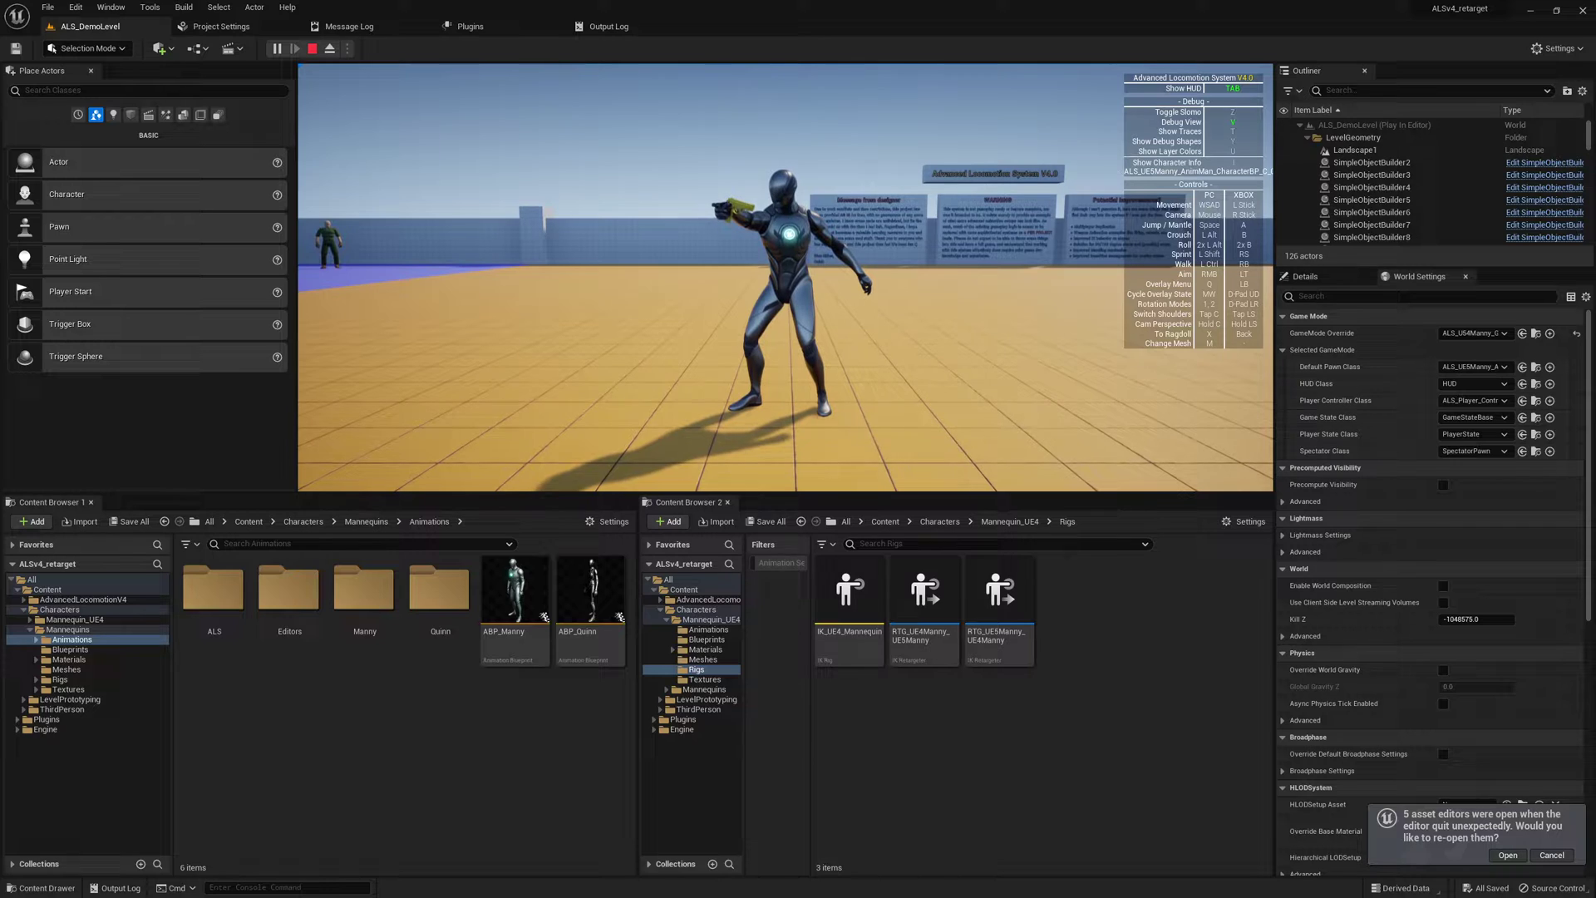
{"action": "key", "text": "Escape"}
{"action": "left_click", "coordinate": [90, 26]}
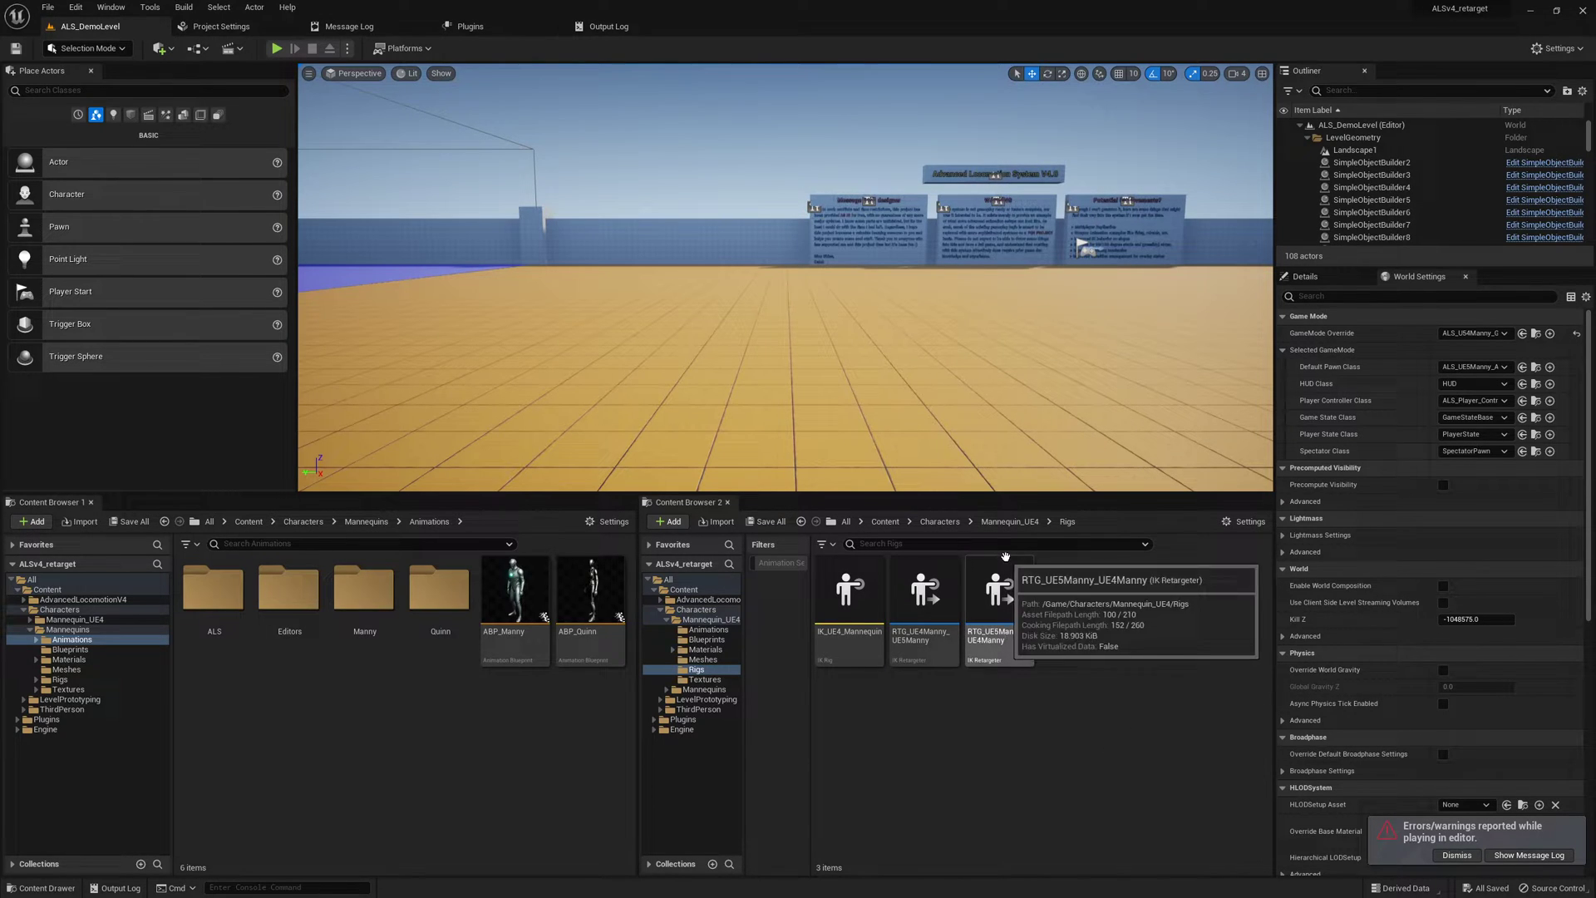
Step: Go to the Editors folder inside Characters/Mannequins/Animations in the second content browser
{"action": "left_click", "coordinate": [939, 522]}
{"action": "left_click", "coordinate": [924, 592]}
{"action": "double_click", "coordinate": [924, 591]}
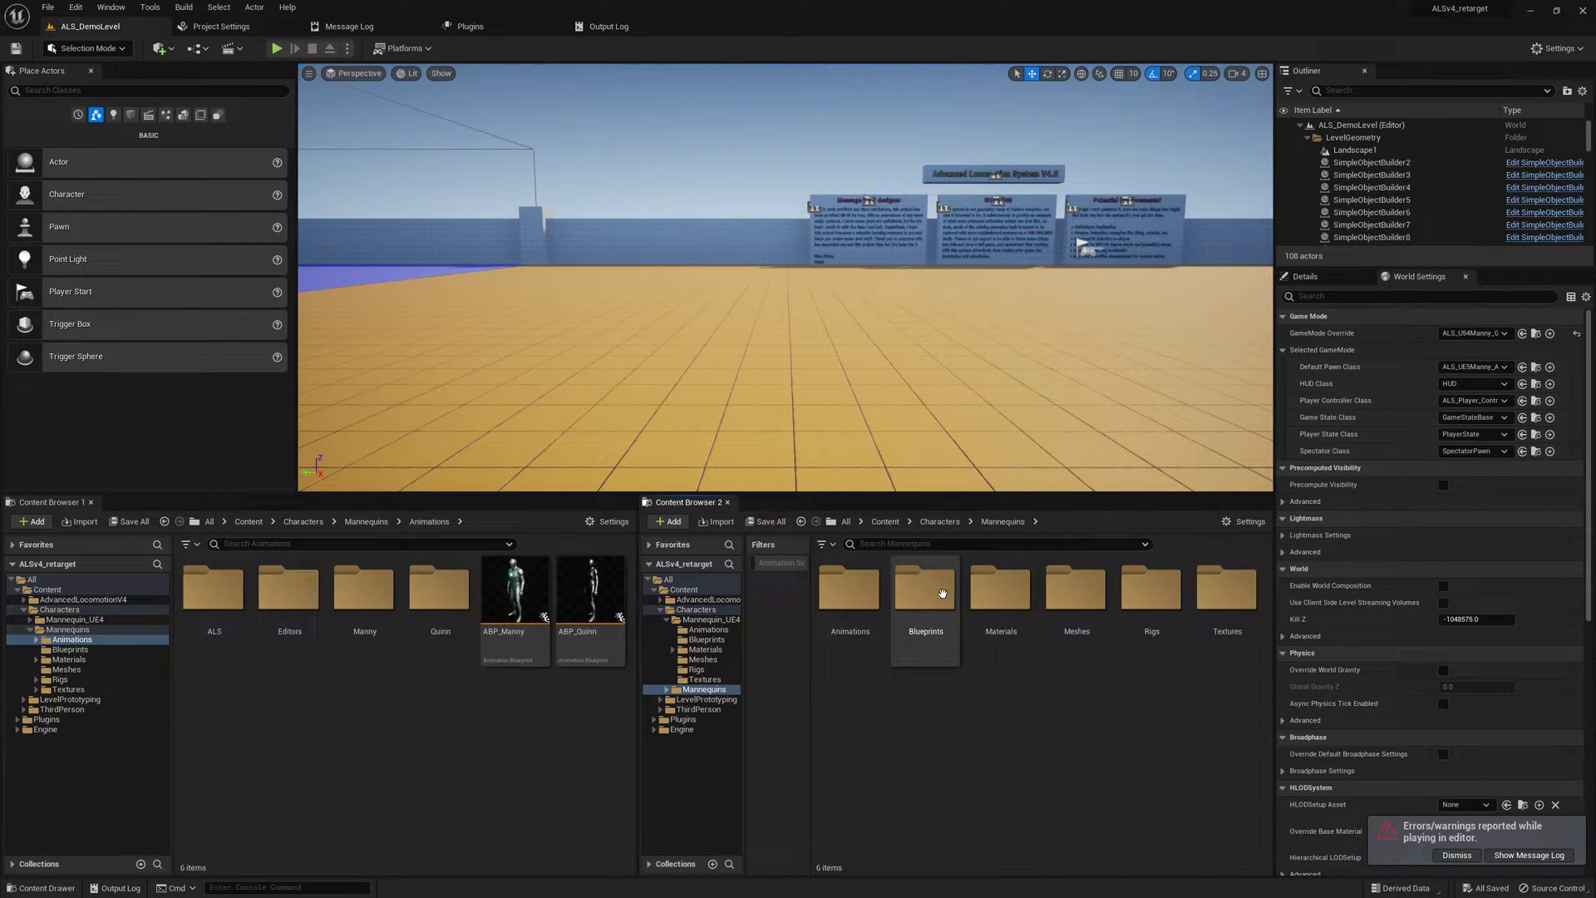
{"action": "left_click", "coordinate": [849, 591]}
{"action": "double_click", "coordinate": [849, 591]}
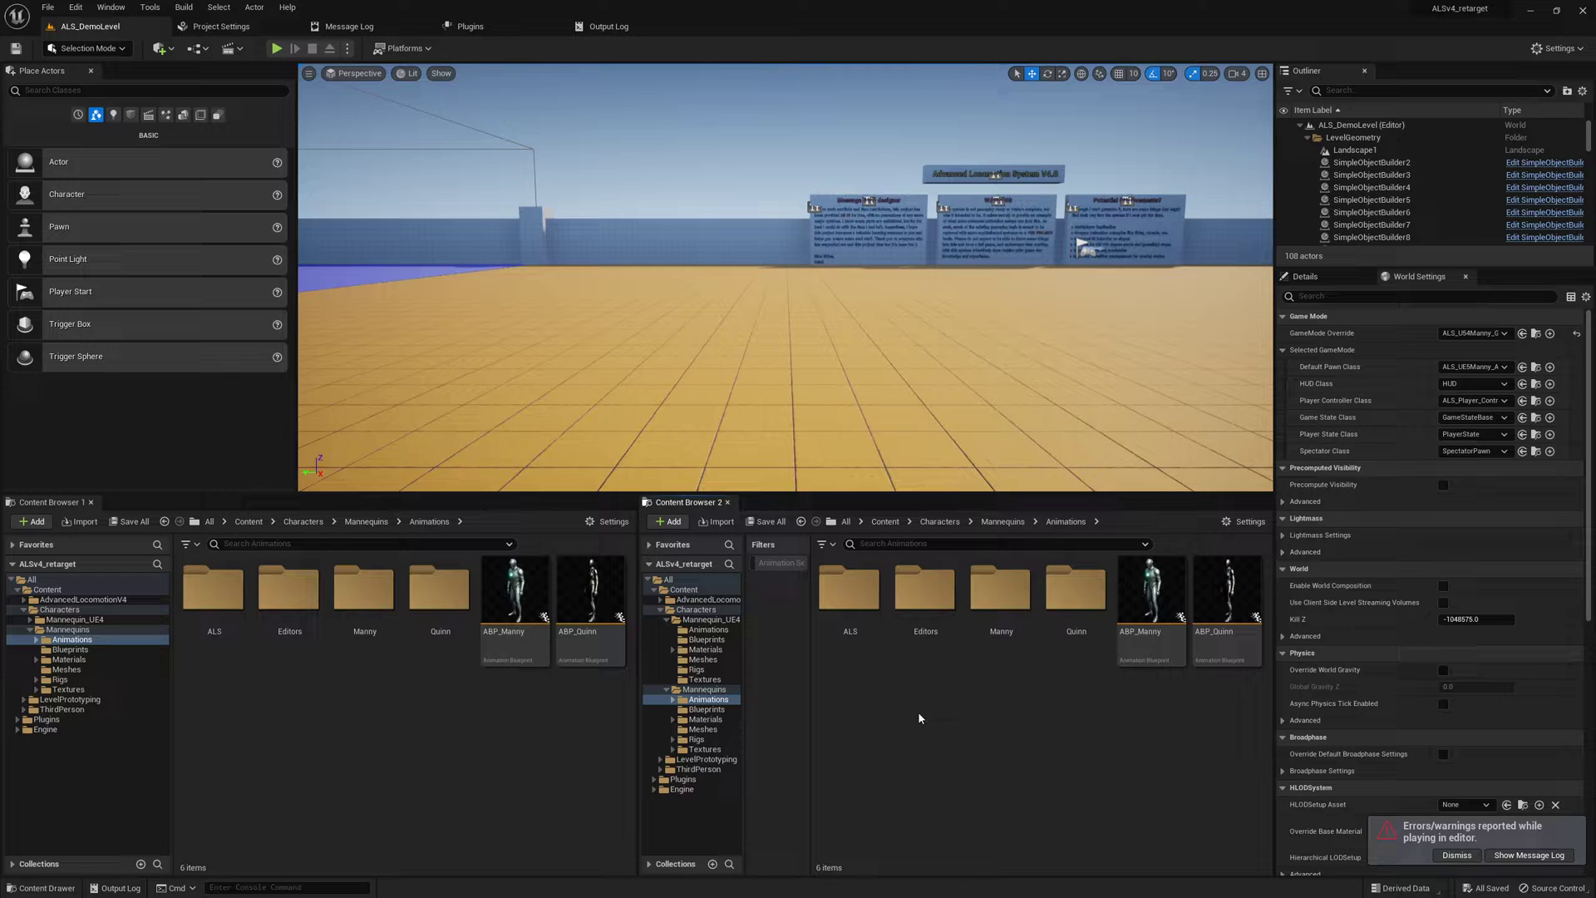
{"action": "left_click", "coordinate": [942, 605]}
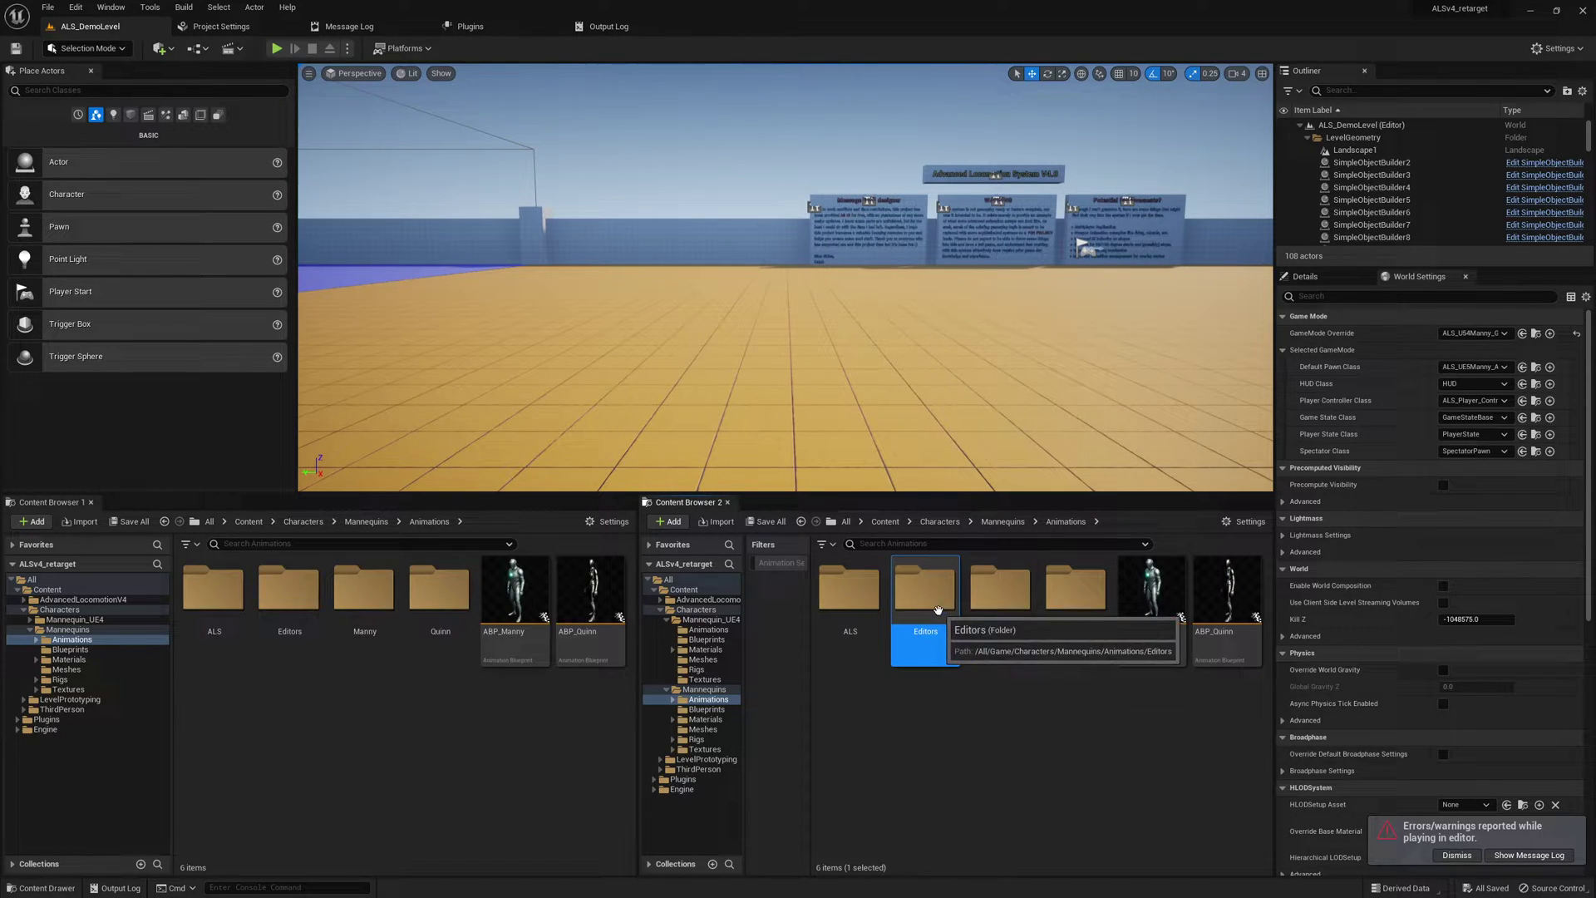
{"action": "double_click", "coordinate": [928, 591]}
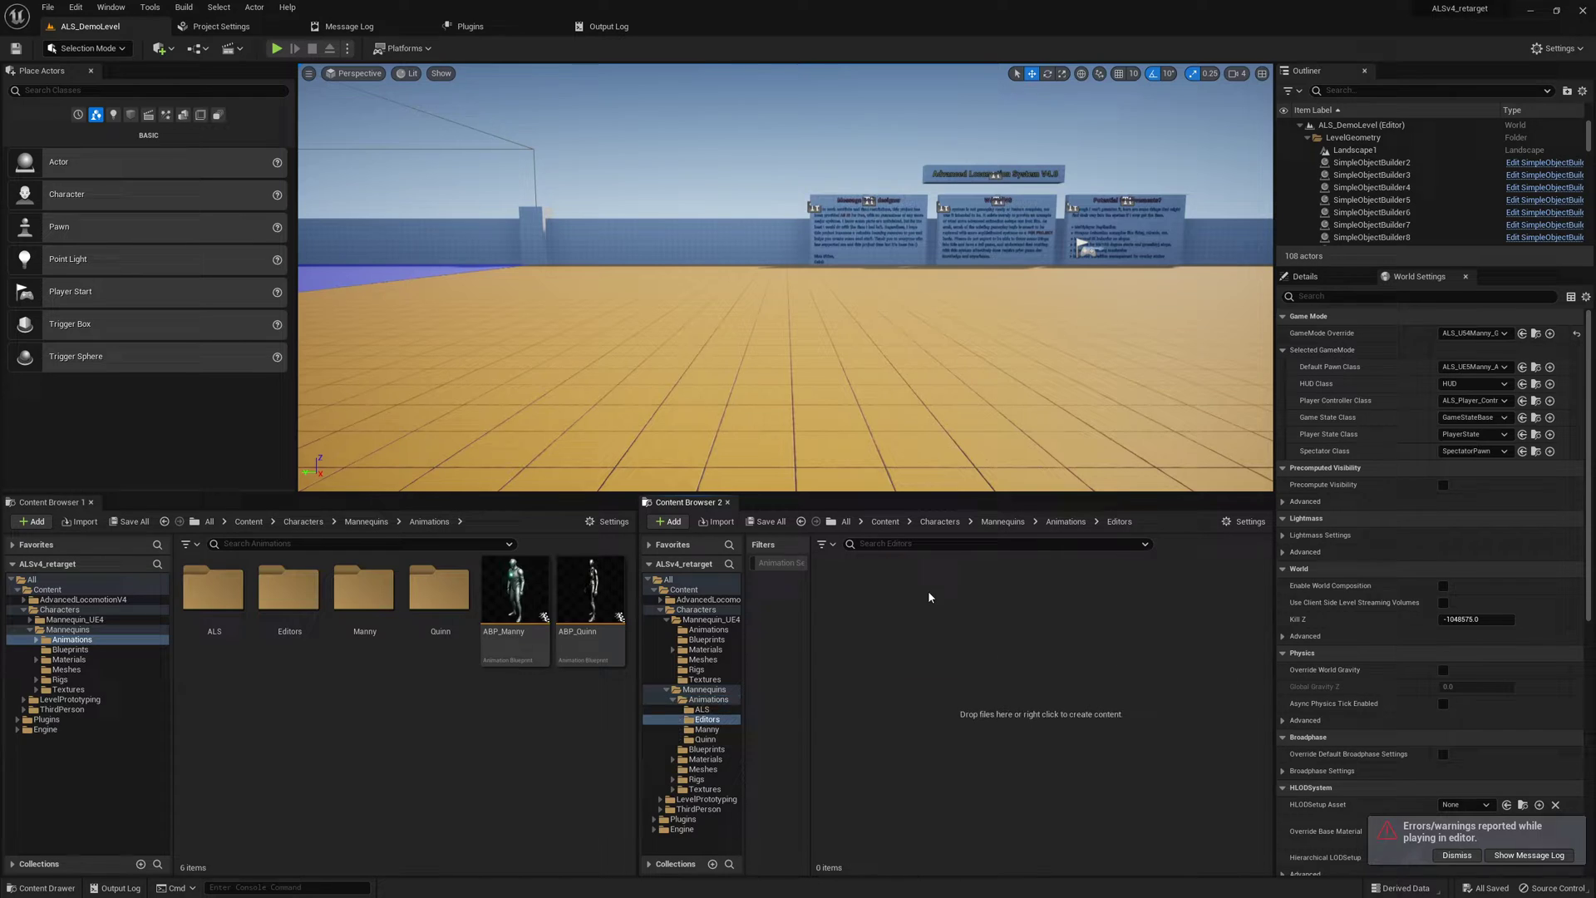
{"action": "key", "text": "alt+Left"}
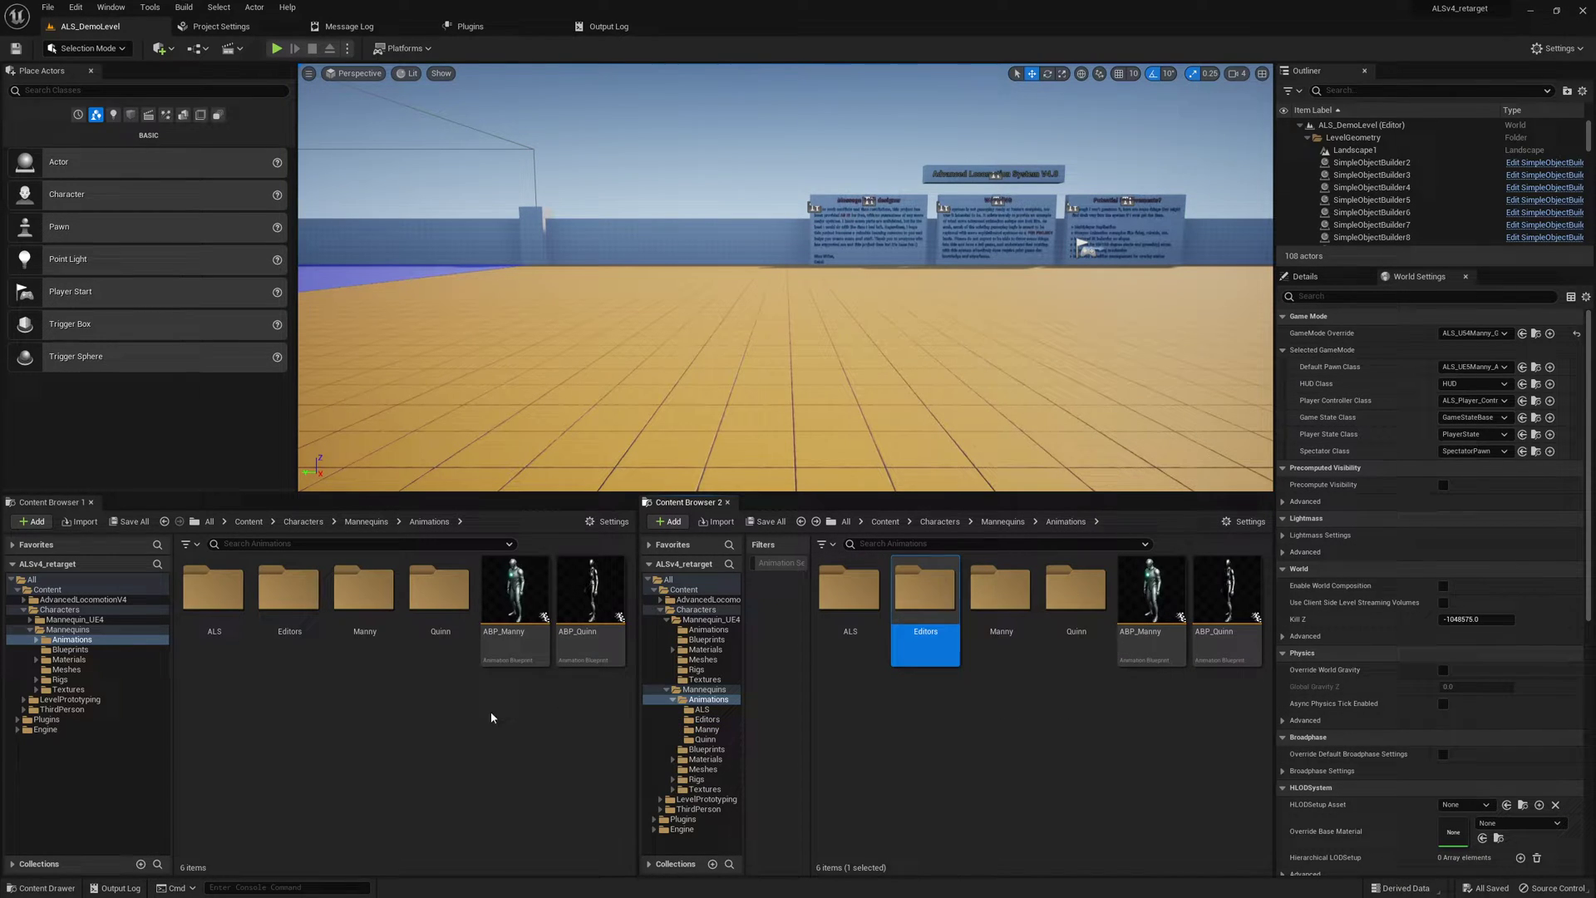
{"action": "double_click", "coordinate": [926, 594]}
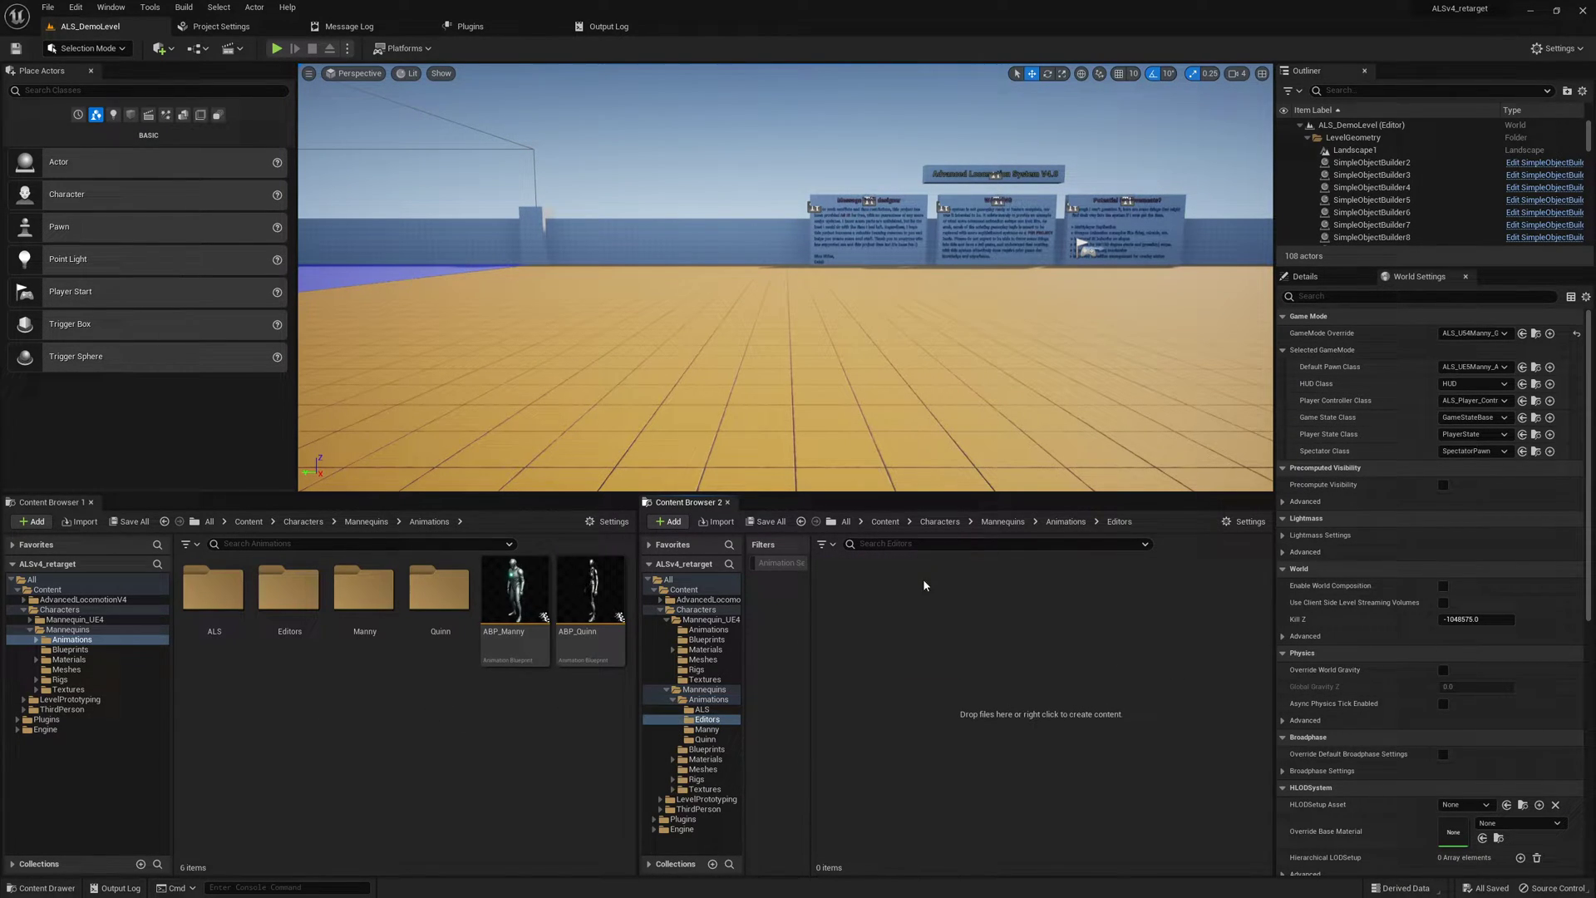
Step: Create a Blueprint class with BP_HeldObjectEditor as its parent and name it BP_UE5Manny_HeldObjectEditorBase
{"action": "right_click", "coordinate": [898, 640]}
{"action": "left_click", "coordinate": [964, 297]}
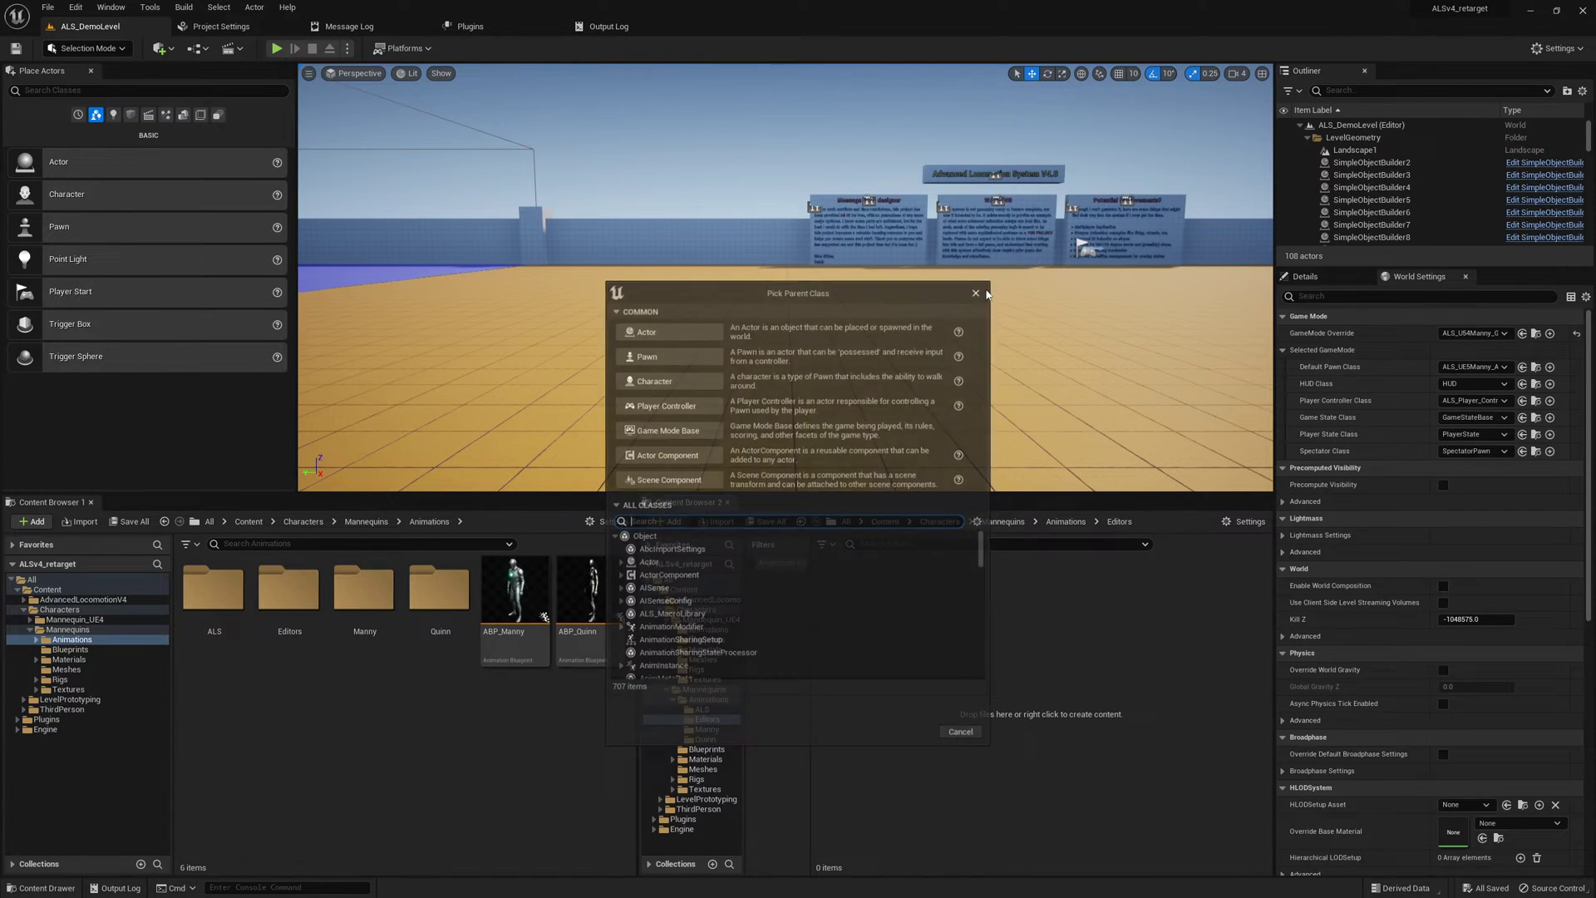
{"action": "type", "text": "heldb"}
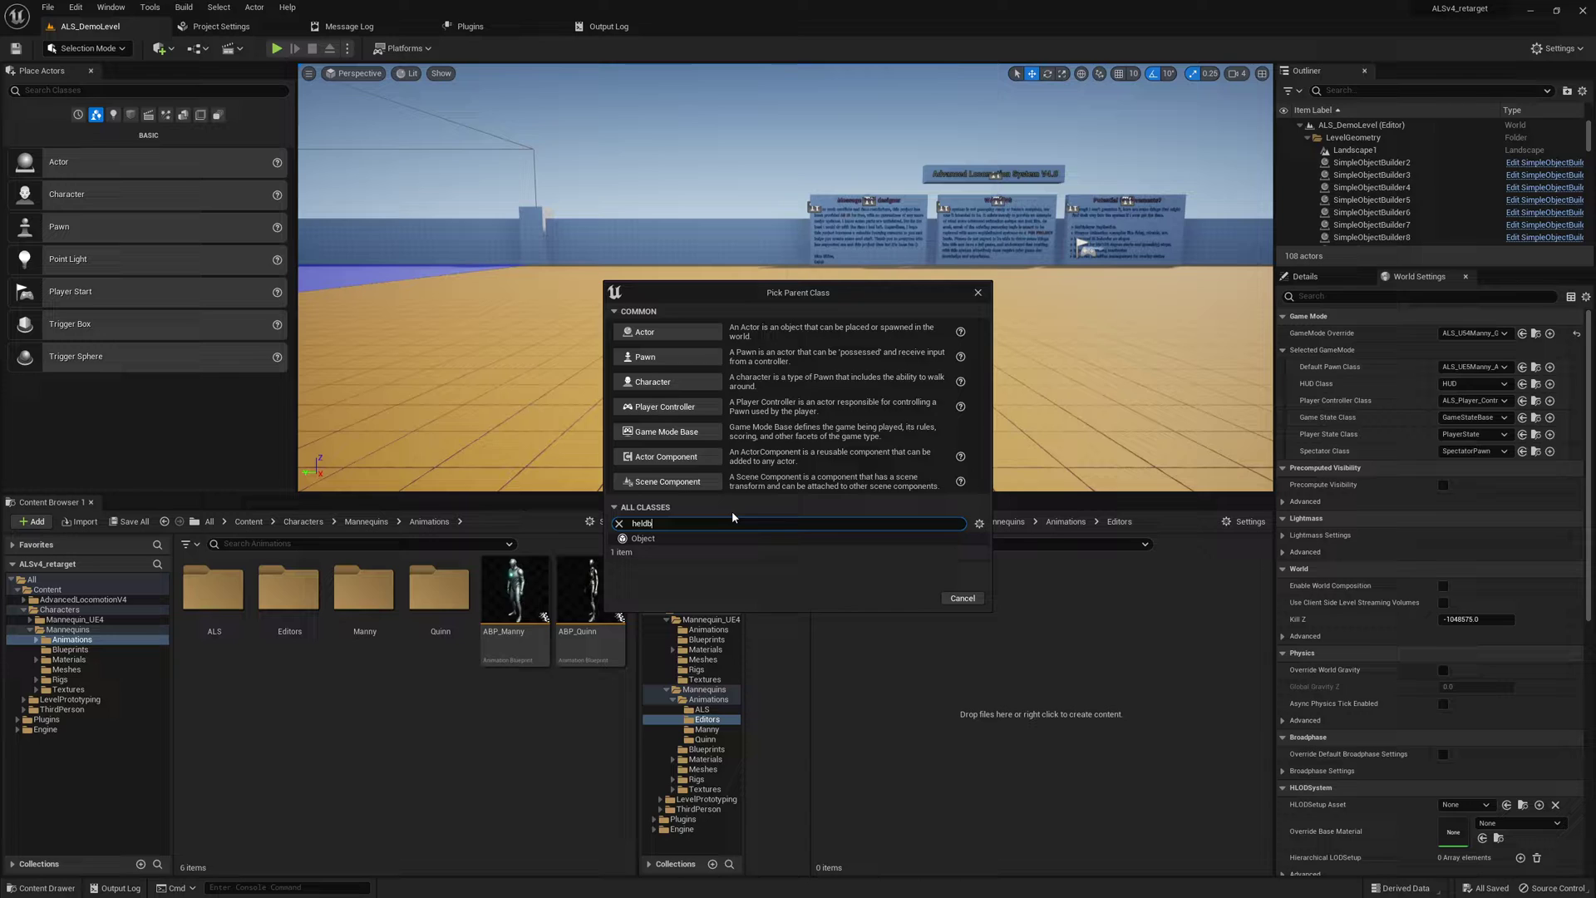
{"action": "key", "text": "BackSpace"}
{"action": "left_click", "coordinate": [725, 578]}
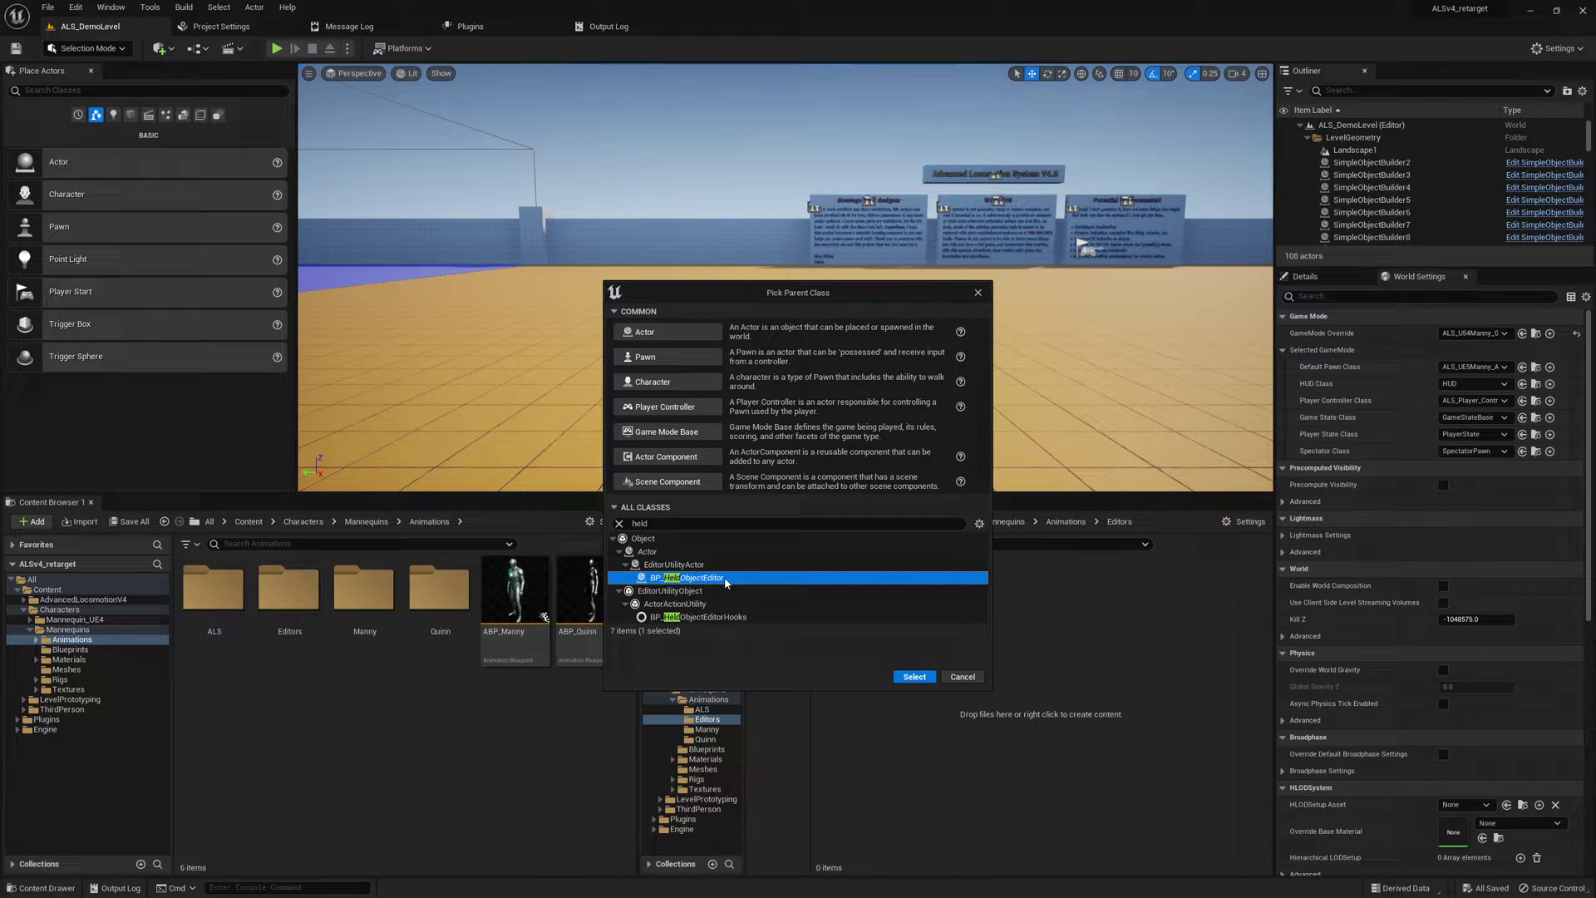
{"action": "left_click", "coordinate": [906, 678]}
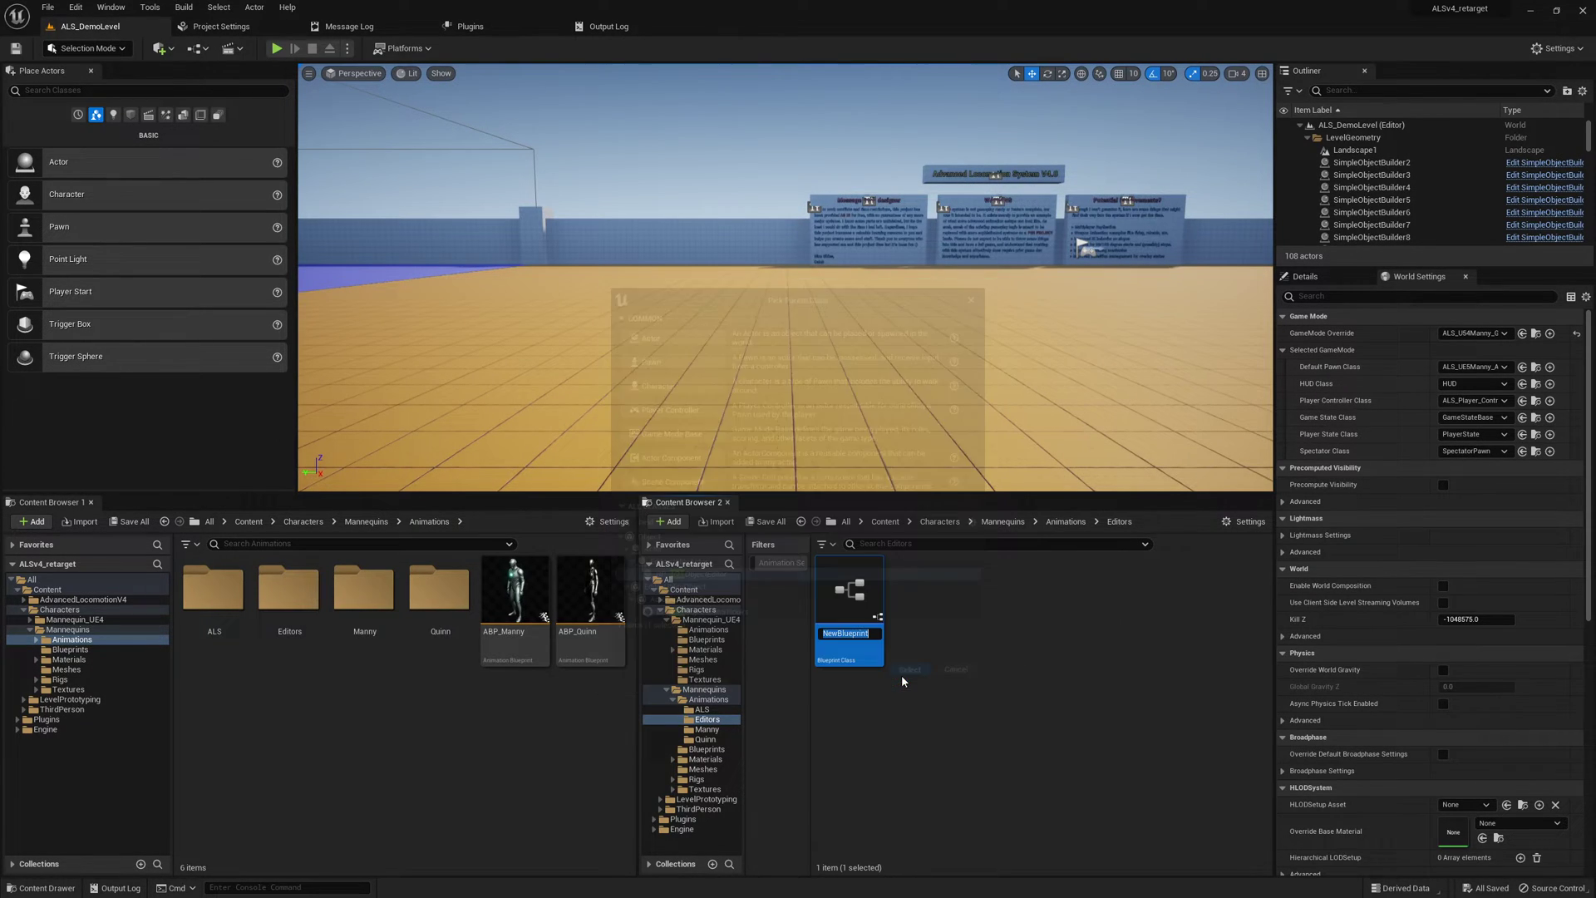
{"action": "type", "text": "Ba"}
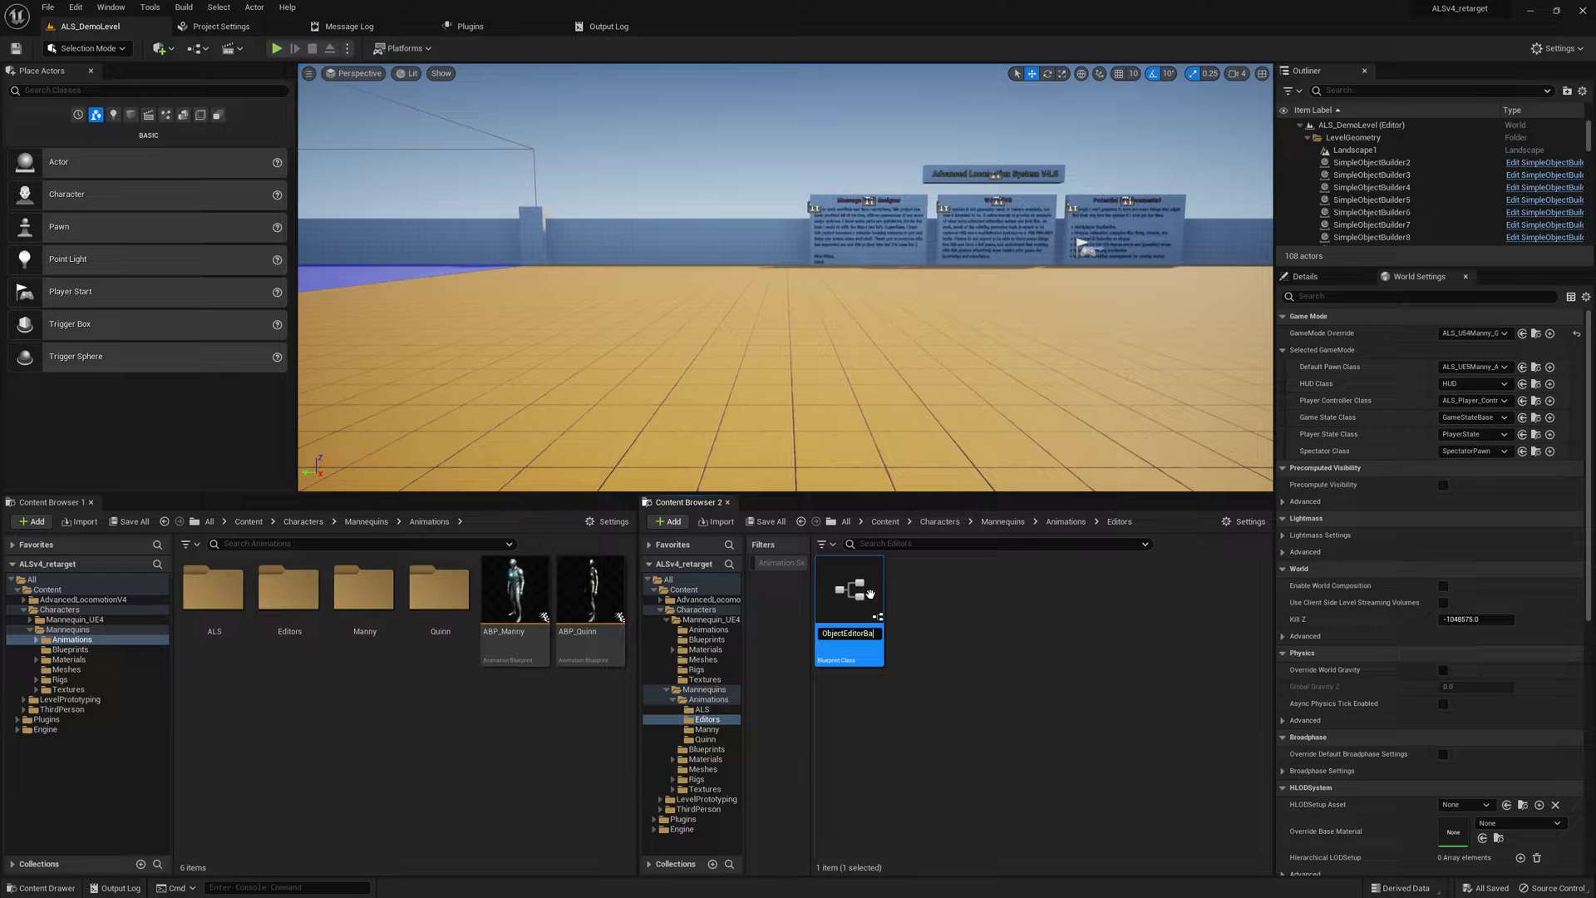
{"action": "type", "text": "se"}
{"action": "key", "text": "Return"}
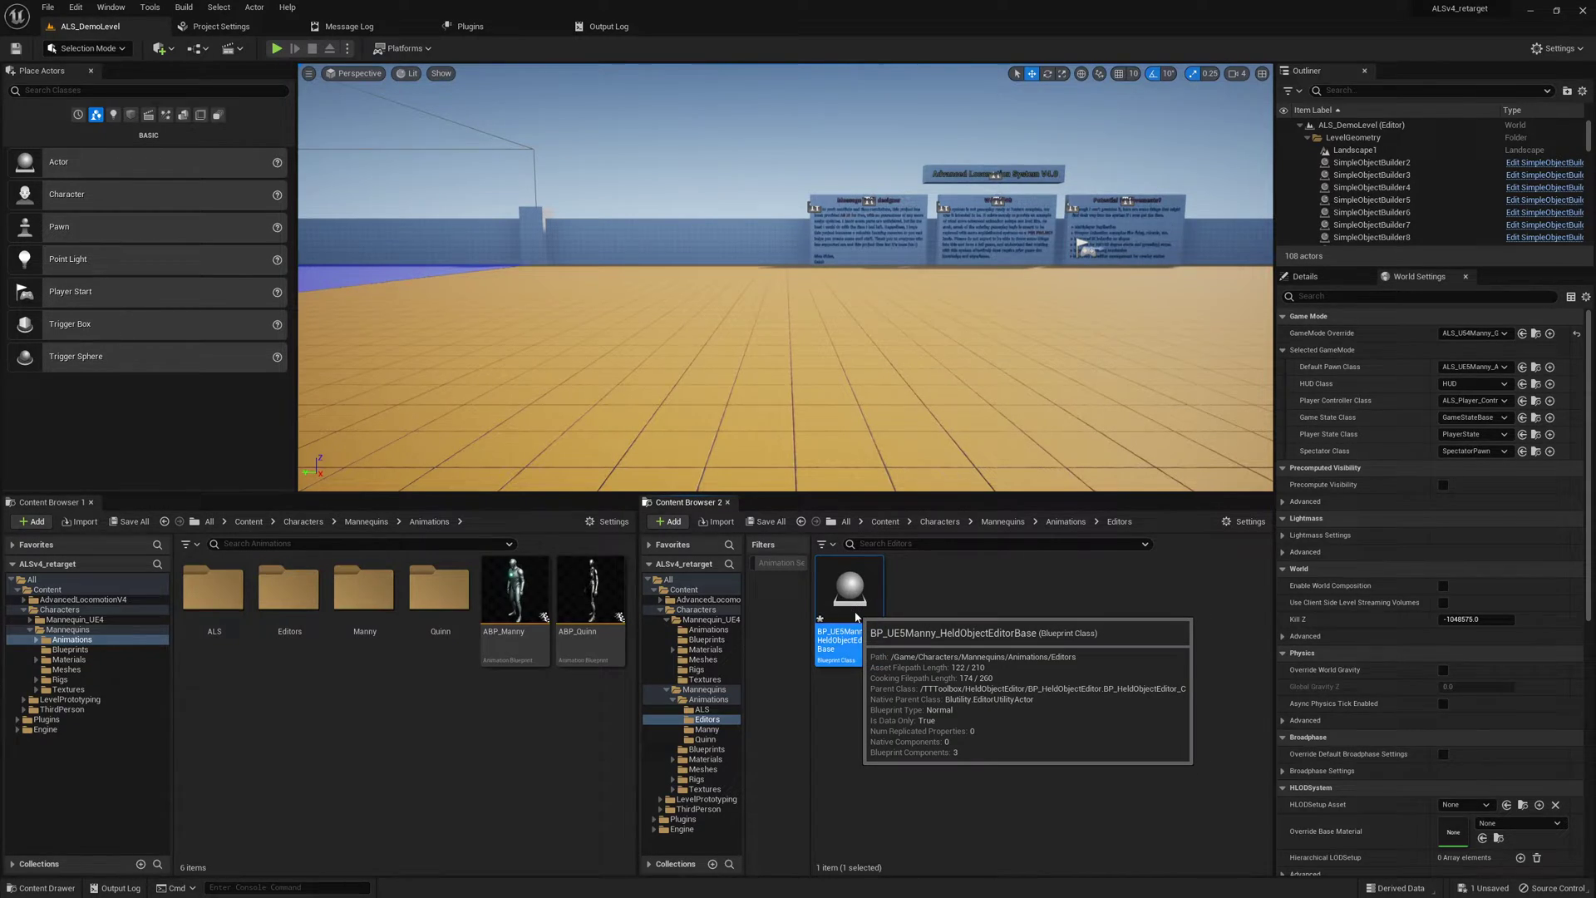
Step: Set the Skeletal Mesh of BP_UE5Manny_HeldObjectEditorBase to SKM_Manny, then compile, save and close the Blueprint
{"action": "double_click", "coordinate": [864, 600]}
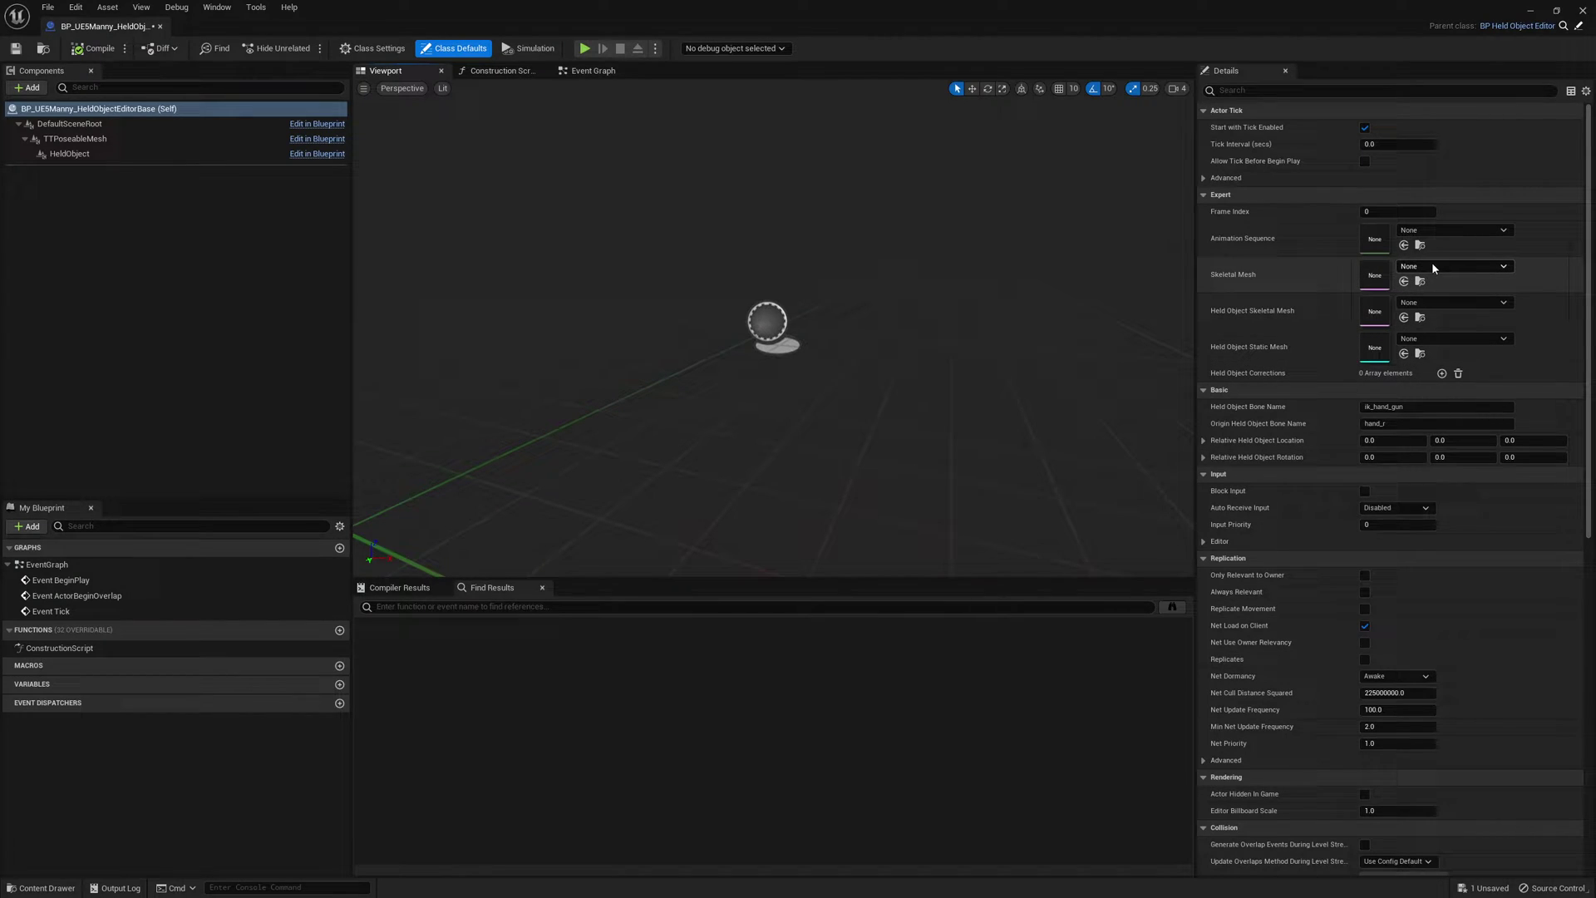
{"action": "left_click", "coordinate": [1430, 266]}
{"action": "type", "text": "mann"}
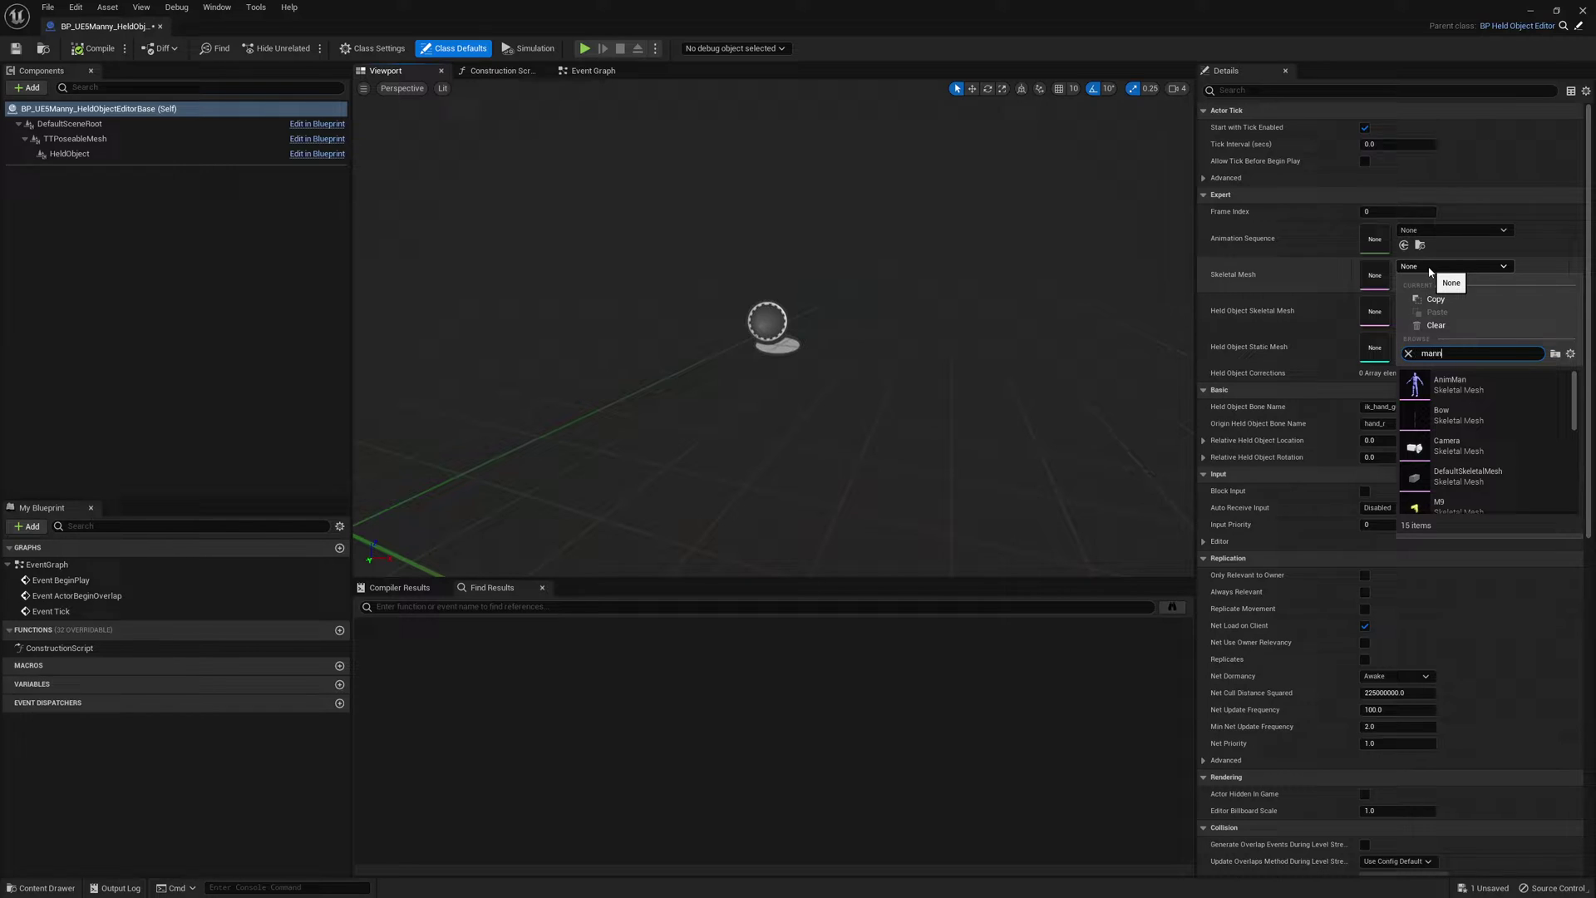
{"action": "type", "text": "eq"}
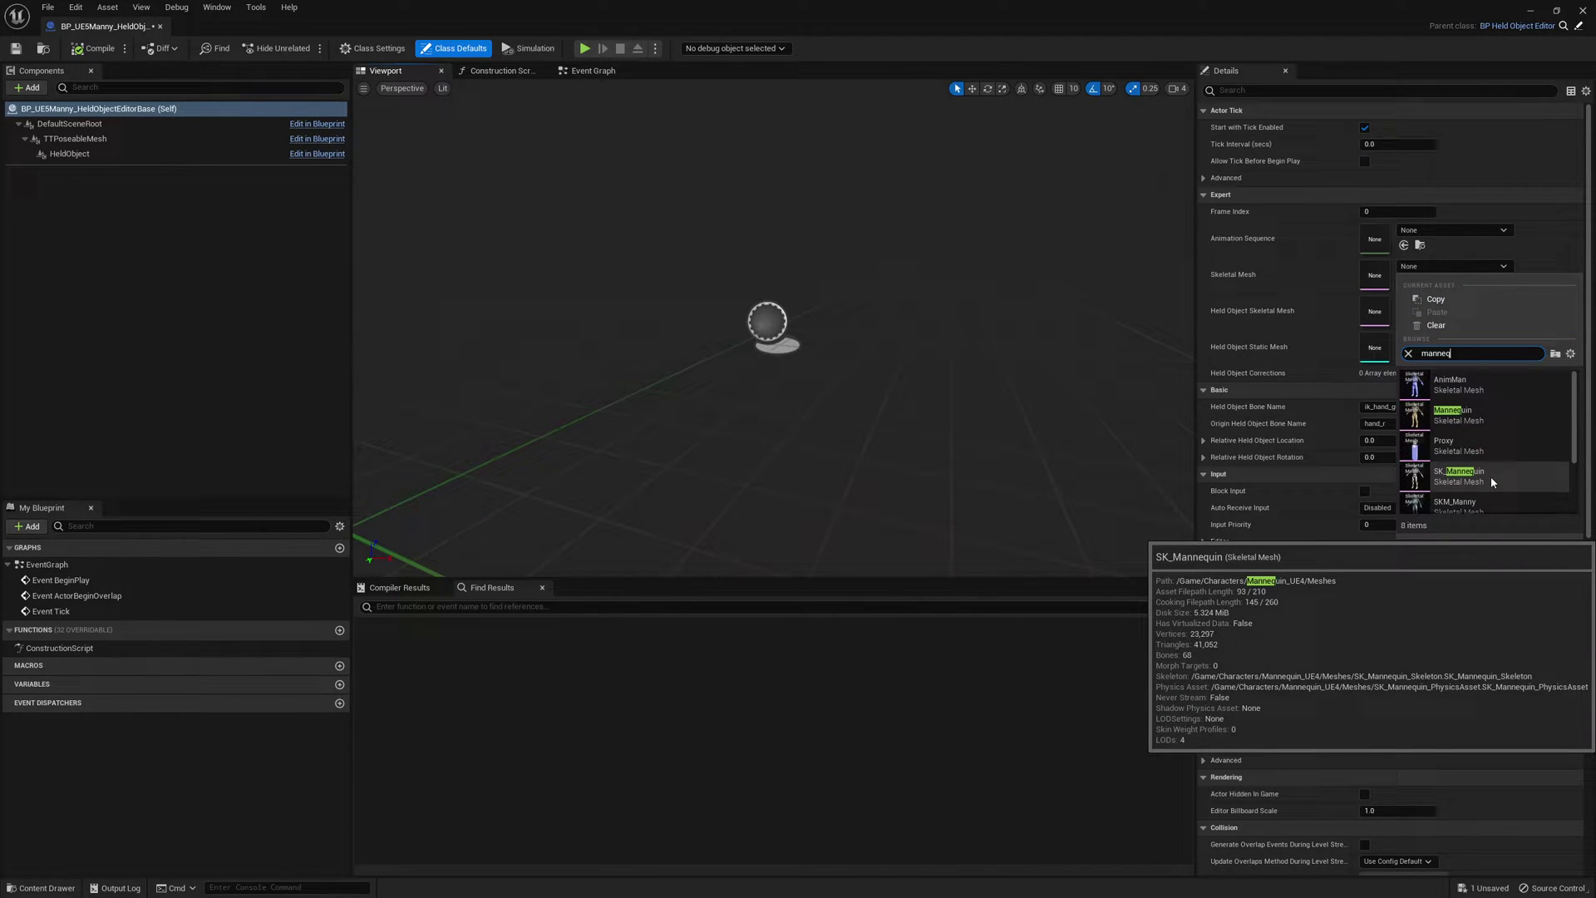
{"action": "scroll", "coordinate": [1493, 490], "scroll_direction": "down", "scroll_amount": 2}
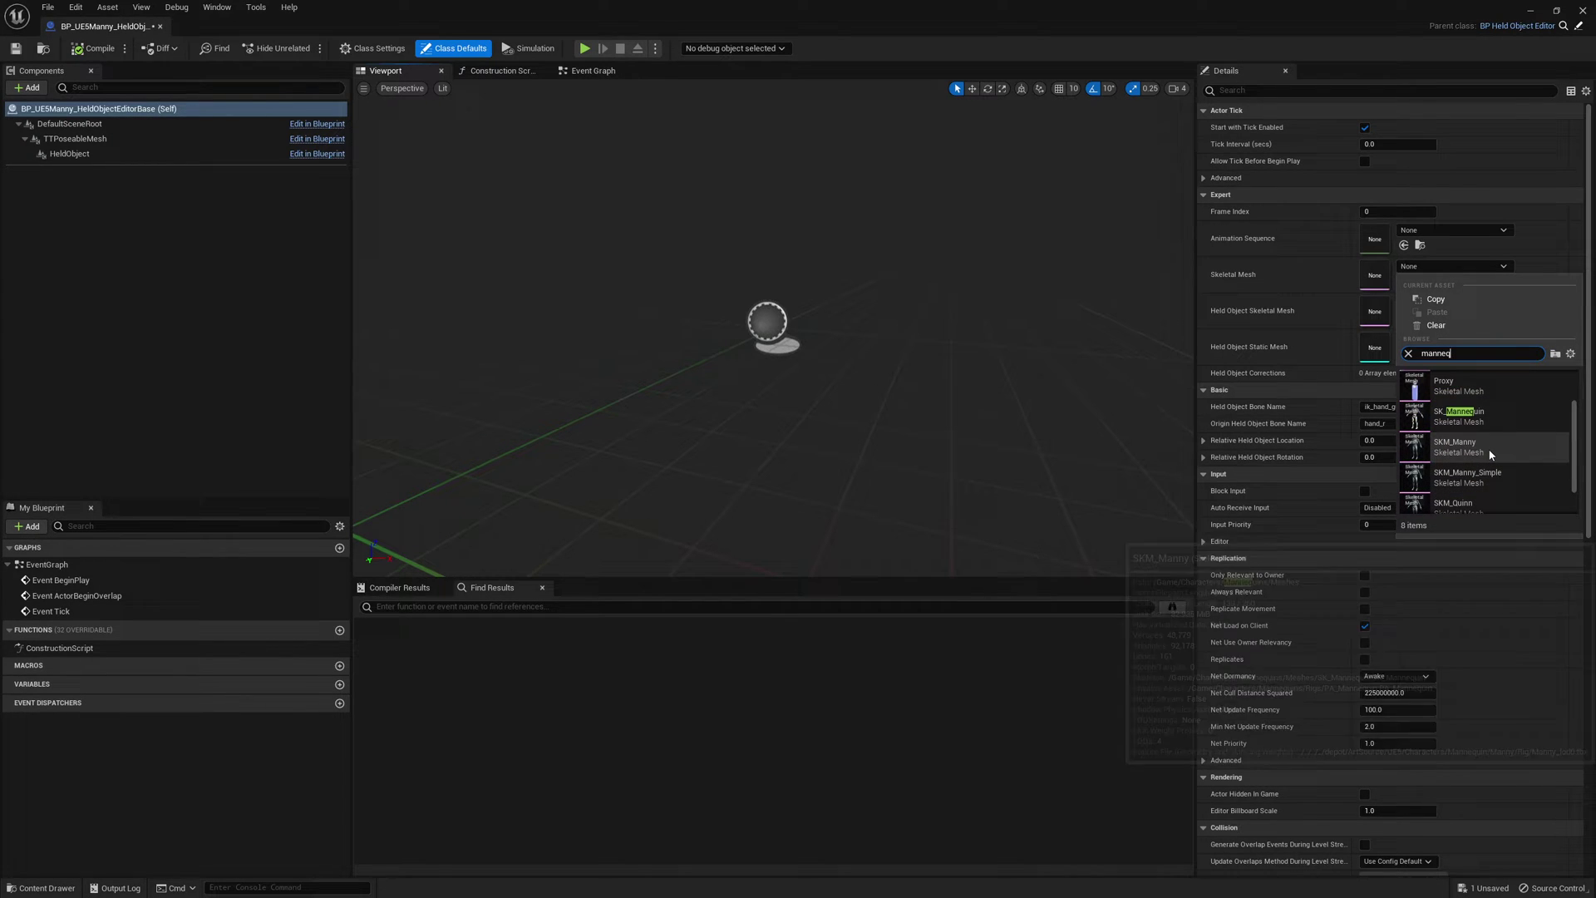
{"action": "left_click", "coordinate": [1488, 447]}
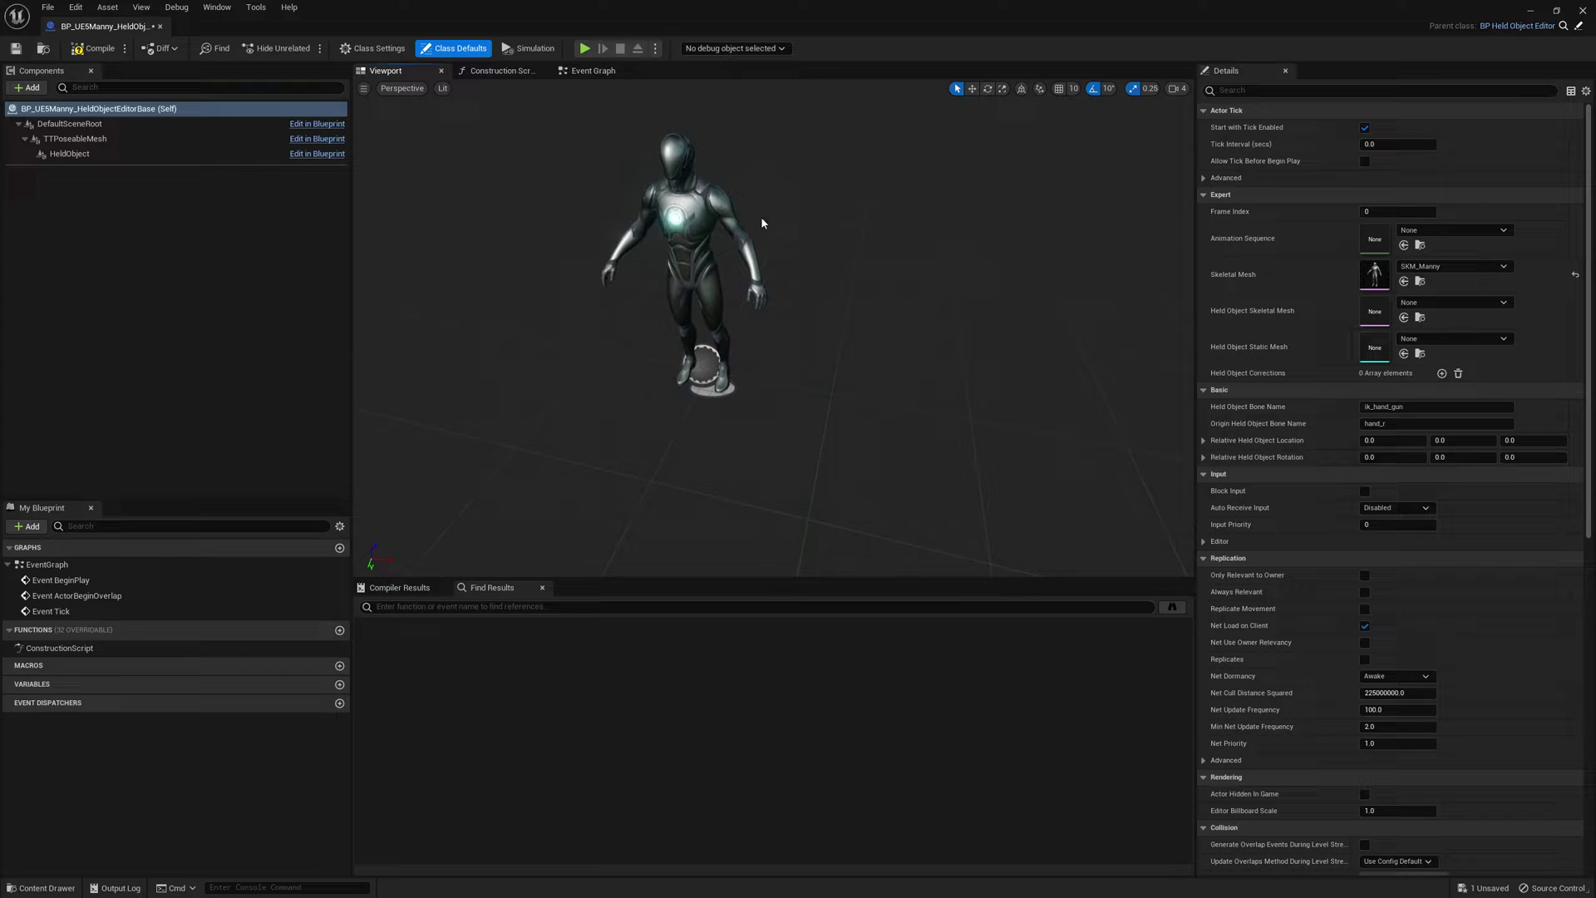
{"action": "left_click", "coordinate": [93, 48]}
{"action": "left_click", "coordinate": [15, 48]}
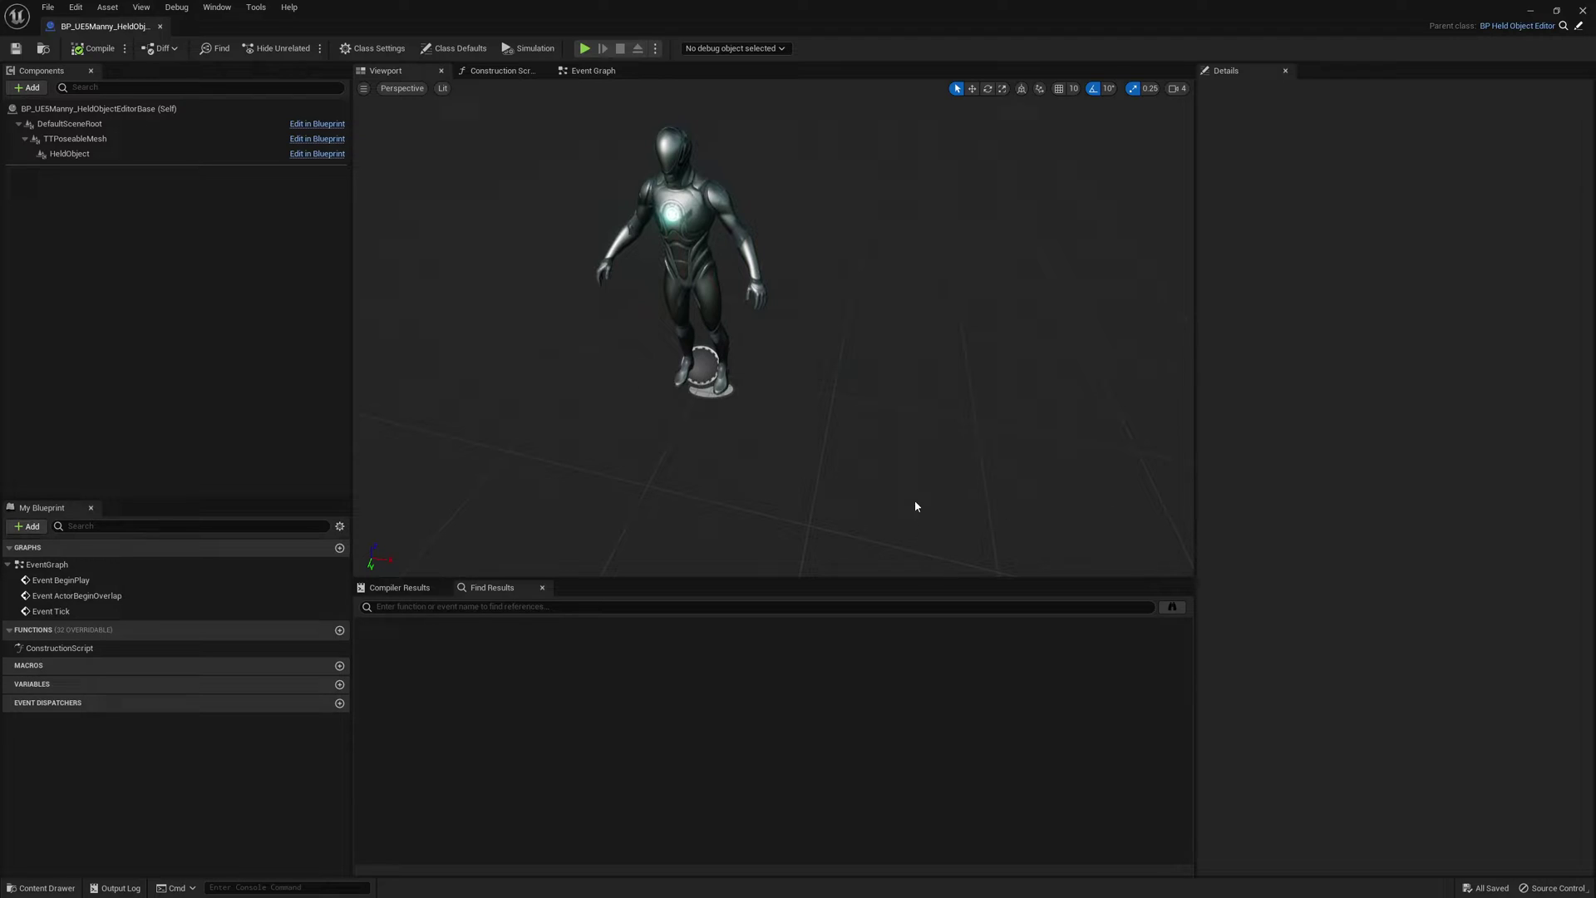
{"action": "middle_click", "coordinate": [100, 30]}
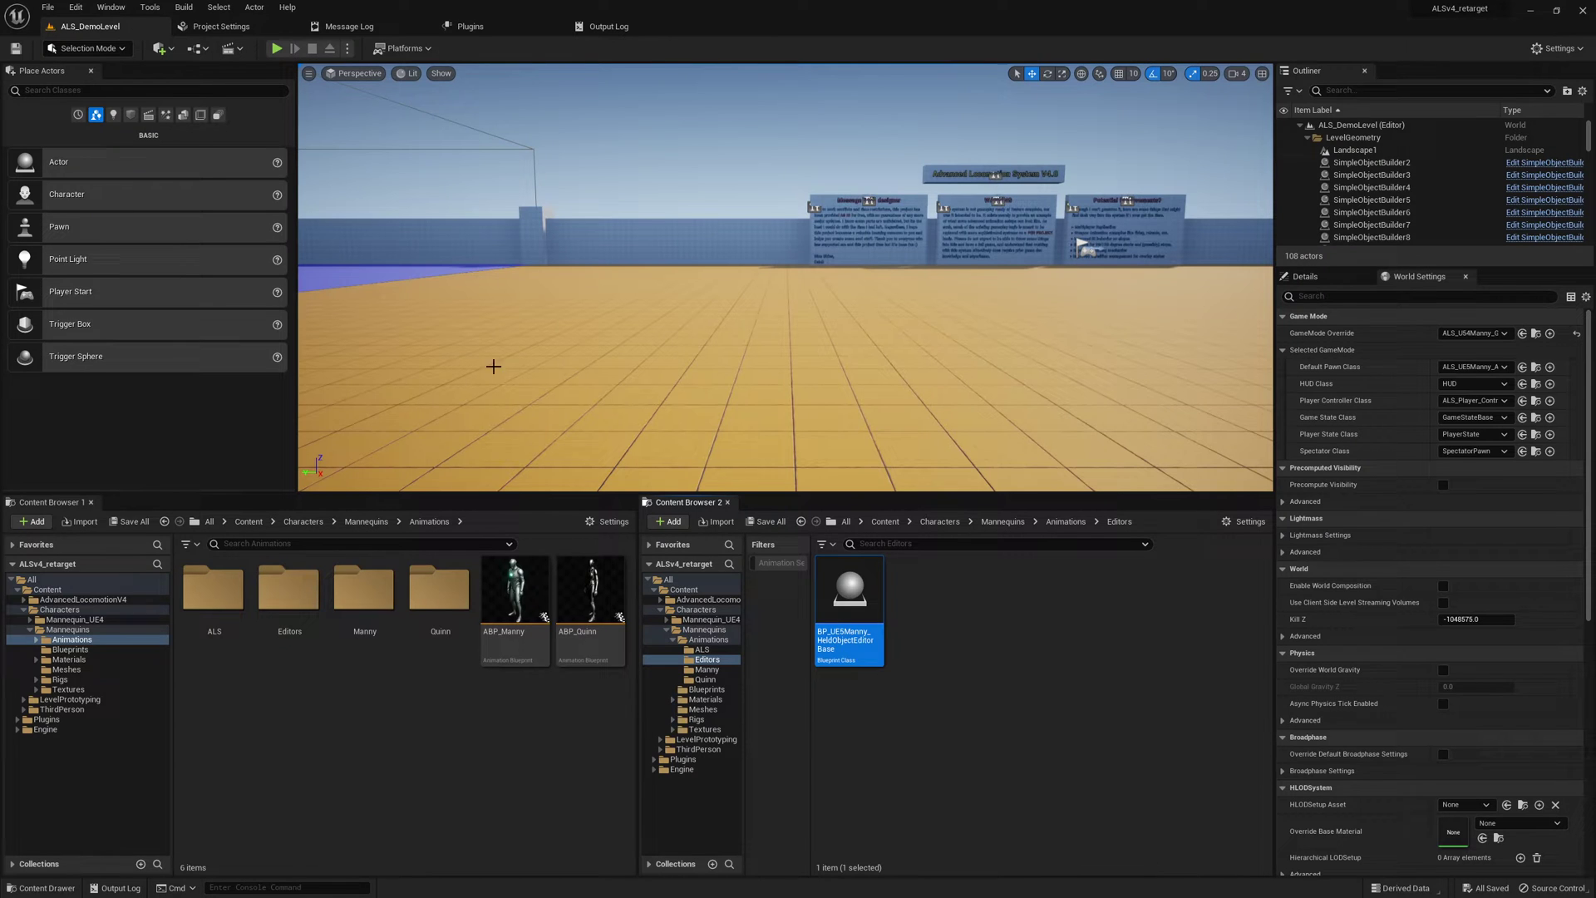
Step: Create a child Blueprint class of BP_UE5Manny_HeldObjectEditorBase named BP_UE5Manny_1HPisolPose
{"action": "right_click", "coordinate": [857, 591]}
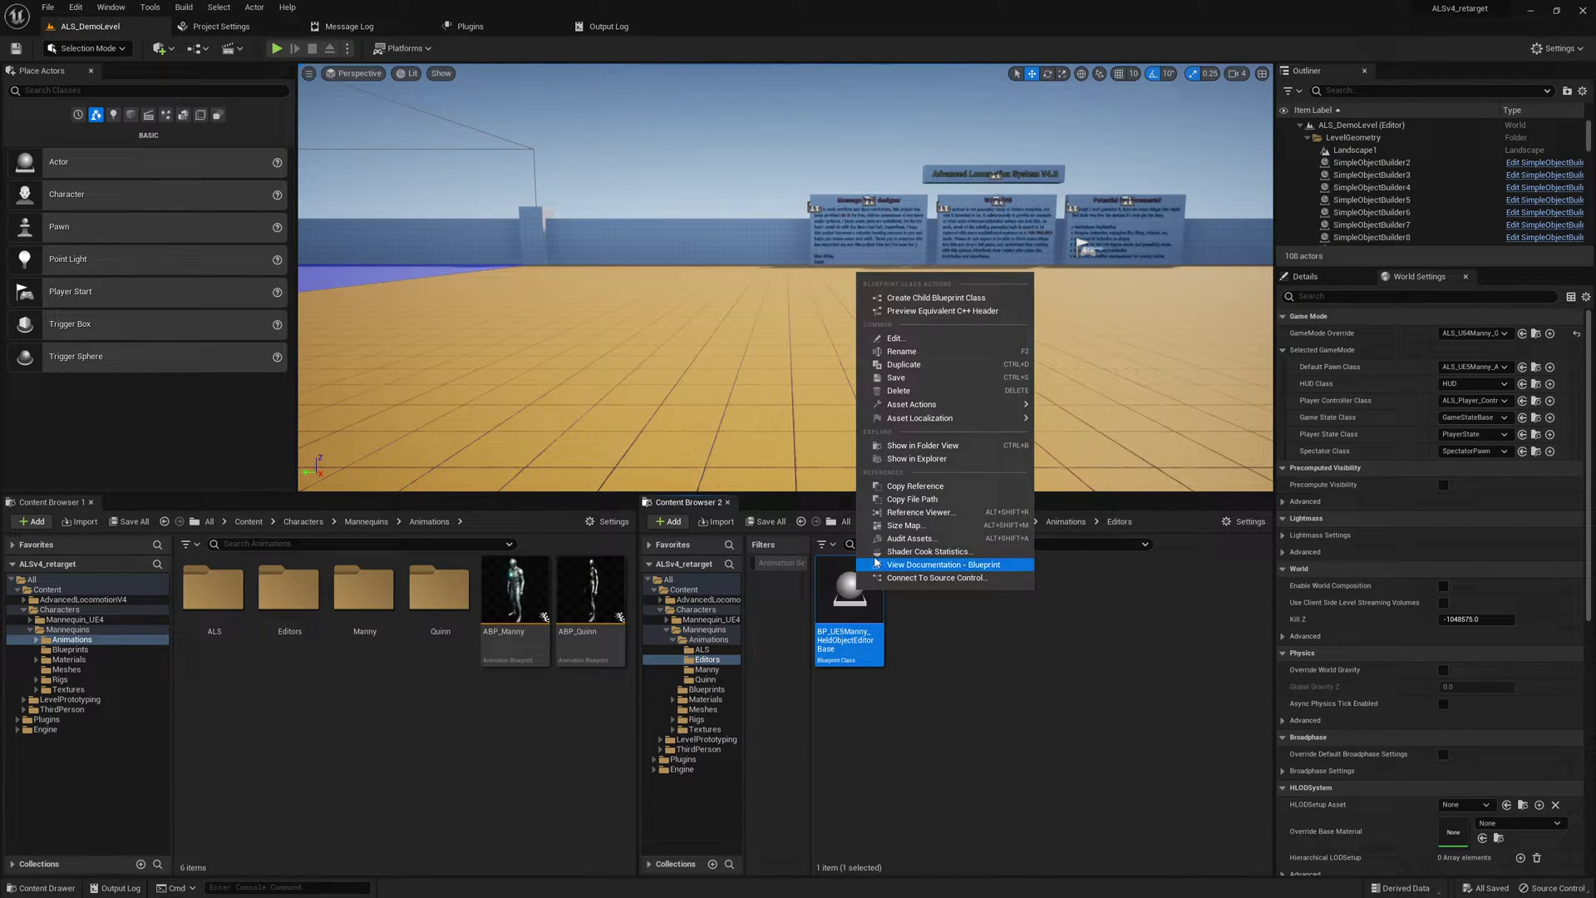
{"action": "left_click", "coordinate": [935, 297]}
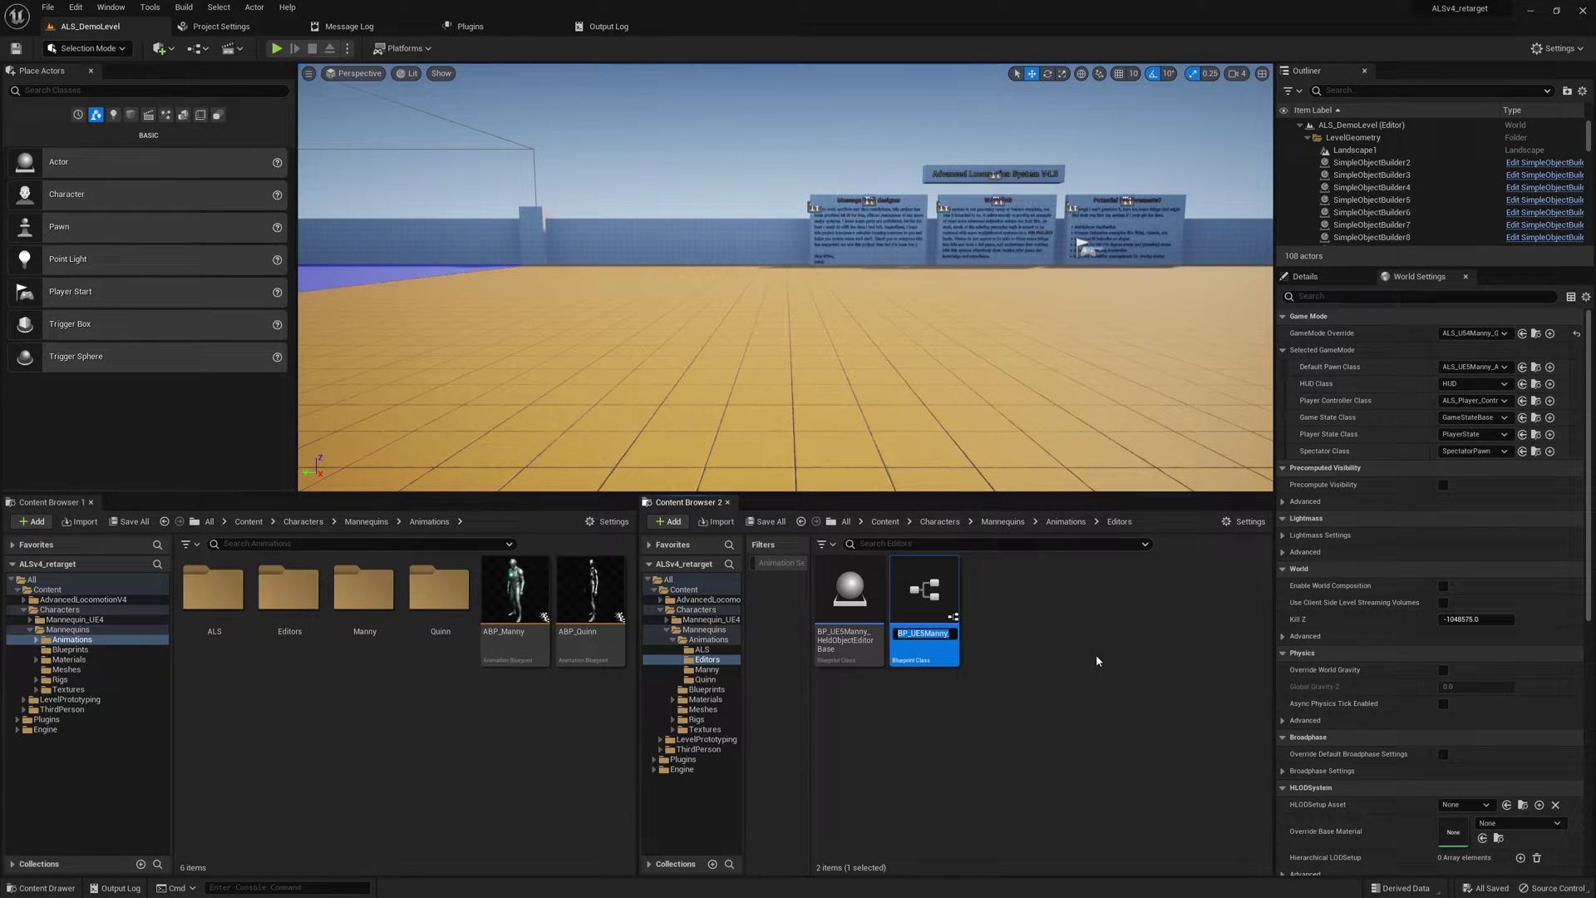
{"action": "key", "text": "End"}
{"action": "key", "text": "BackSpace"}
{"action": "key", "text": "BackSpace"}
{"action": "key", "text": "BackSpace"}
{"action": "key", "text": "BackSpace"}
{"action": "key", "text": "BackSpace"}
{"action": "key", "text": "BackSpace"}
{"action": "key", "text": "BackSpace"}
{"action": "key", "text": "BackSpace"}
{"action": "key", "text": "BackSpace"}
{"action": "key", "text": "BackSpace"}
{"action": "key", "text": "BackSpace"}
{"action": "key", "text": "BackSpace"}
{"action": "key", "text": "BackSpace"}
{"action": "key", "text": "BackSpace"}
{"action": "key", "text": "BackSpace"}
{"action": "key", "text": "BackSpace"}
{"action": "key", "text": "BackSpace"}
{"action": "key", "text": "BackSpace"}
{"action": "key", "text": "BackSpace"}
{"action": "key", "text": "BackSpace"}
{"action": "key", "text": "BackSpace"}
{"action": "key", "text": "BackSpace"}
{"action": "key", "text": "BackSpace"}
{"action": "key", "text": "BackSpace"}
{"action": "key", "text": "BackSpace"}
{"action": "key", "text": "BackSpace"}
{"action": "type", "text": "1h"}
{"action": "key", "text": "BackSpace"}
{"action": "type", "text": "HPisolPose"}
{"action": "key", "text": "Return"}
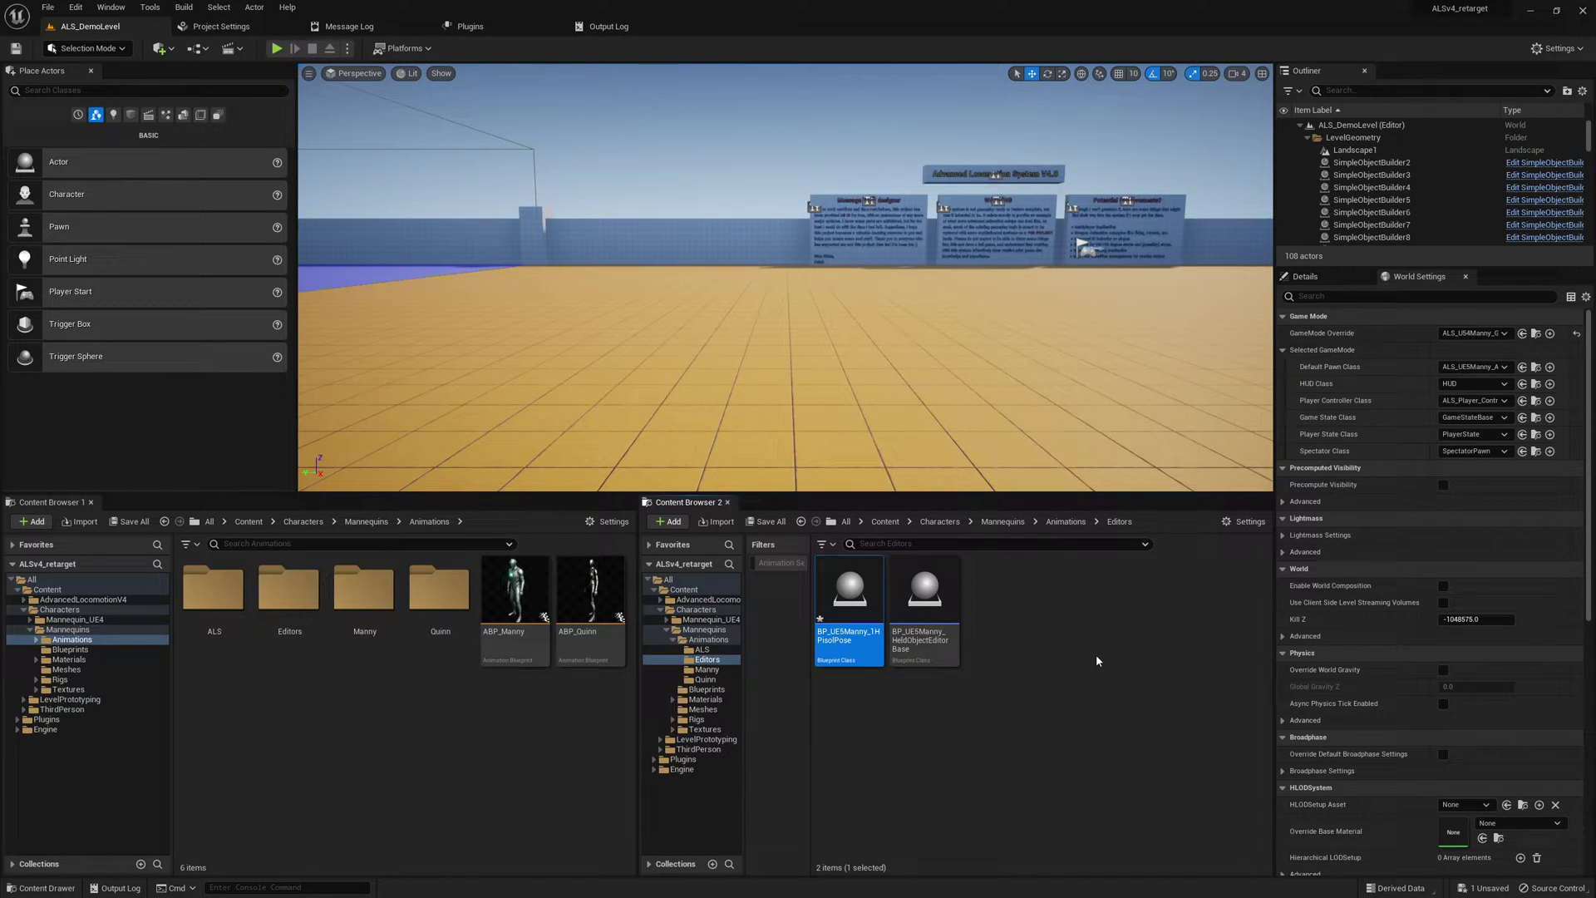
Step: Correct the child Blueprint's name to BP_UE5Manny_1HPistolPose and open it for editing
{"action": "key", "text": "F2"}
{"action": "type", "text": "t"}
{"action": "key", "text": "Return"}
{"action": "key", "text": "Return"}
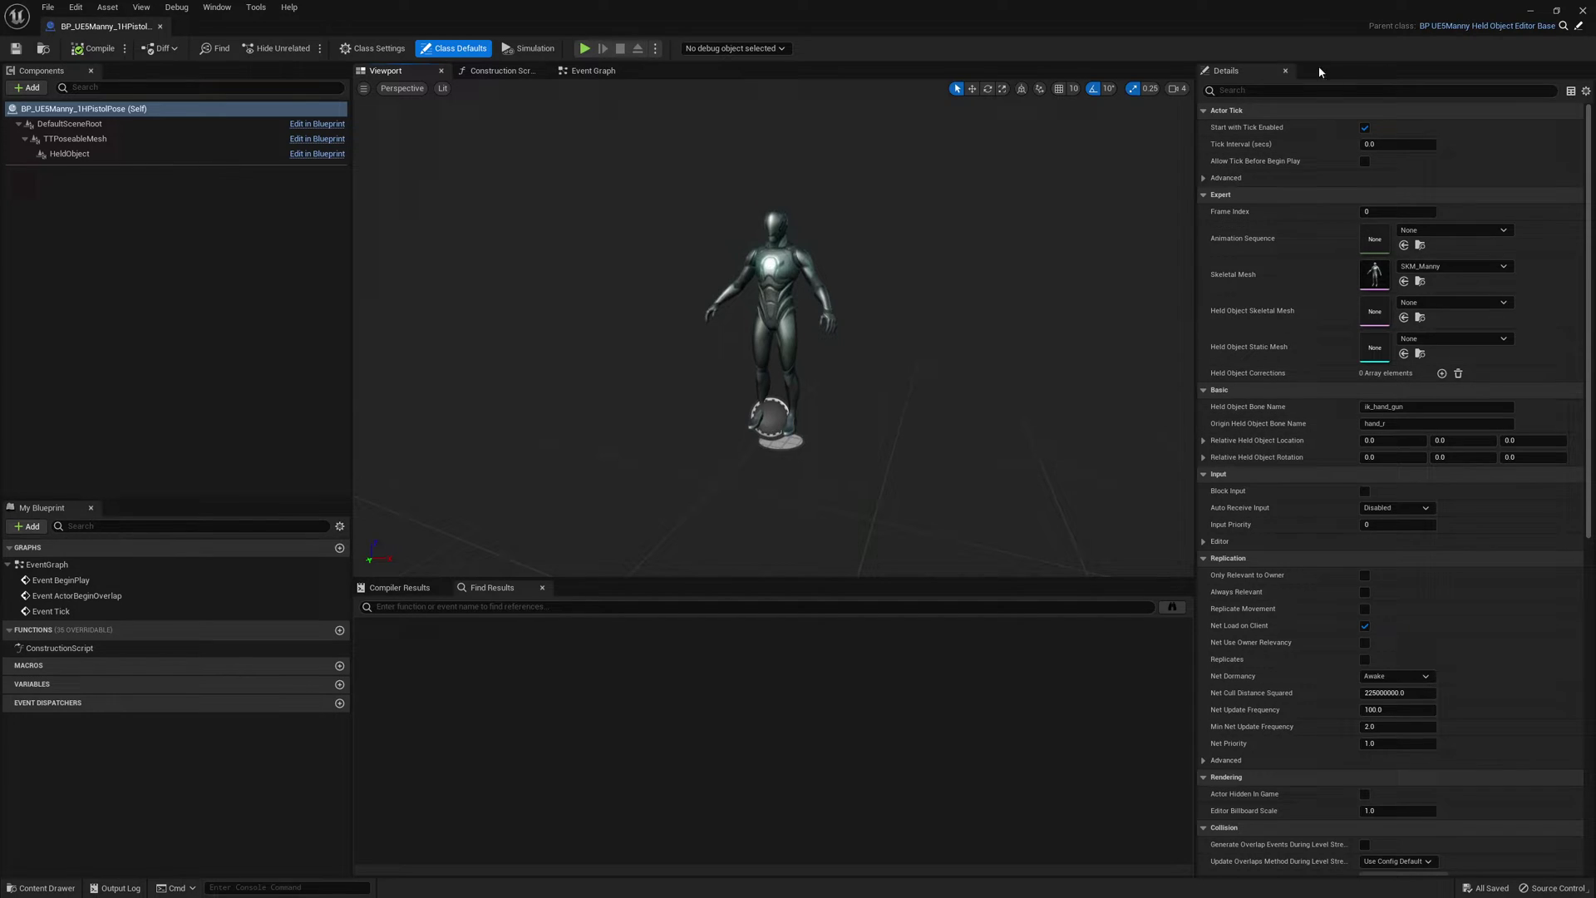
{"action": "left_click", "coordinate": [1382, 90]}
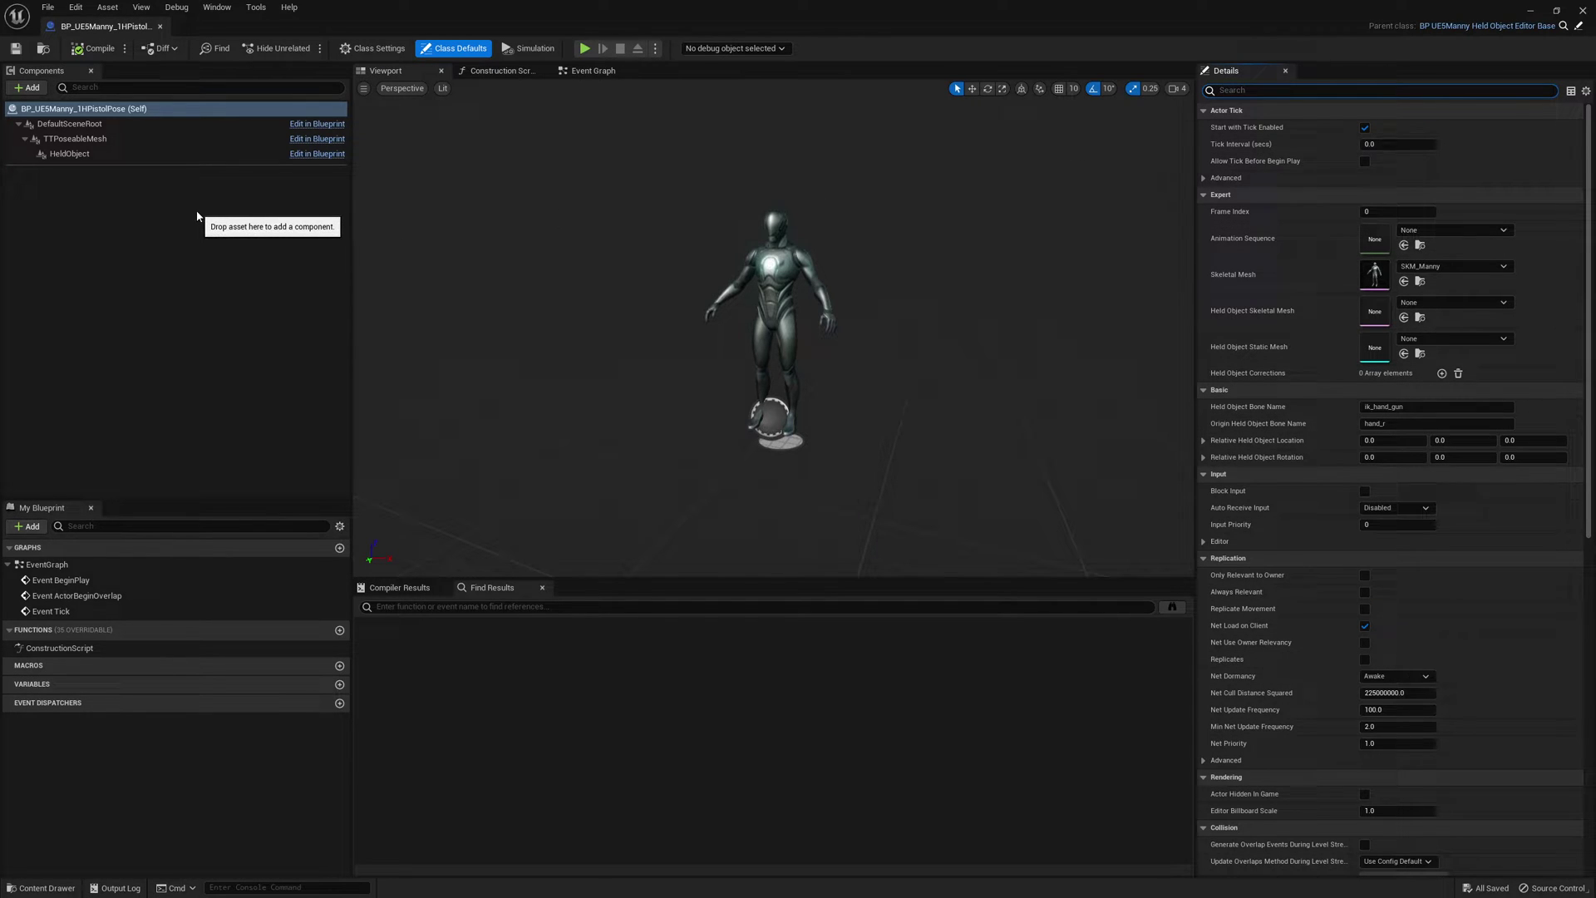
{"action": "type", "text": "text"}
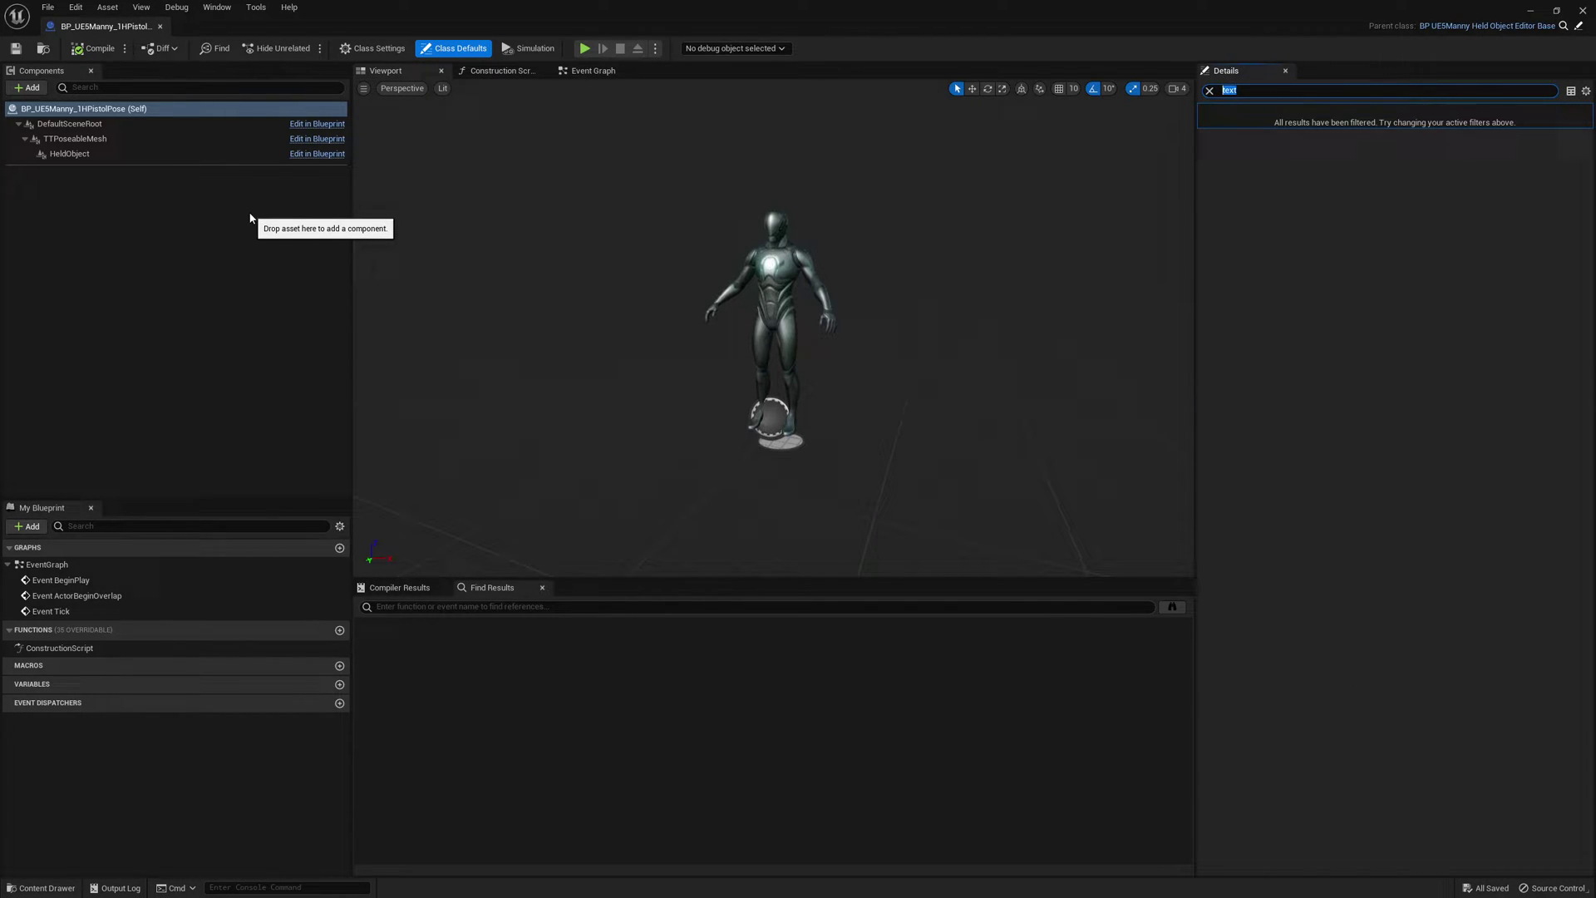
{"action": "key", "text": "BackSpace"}
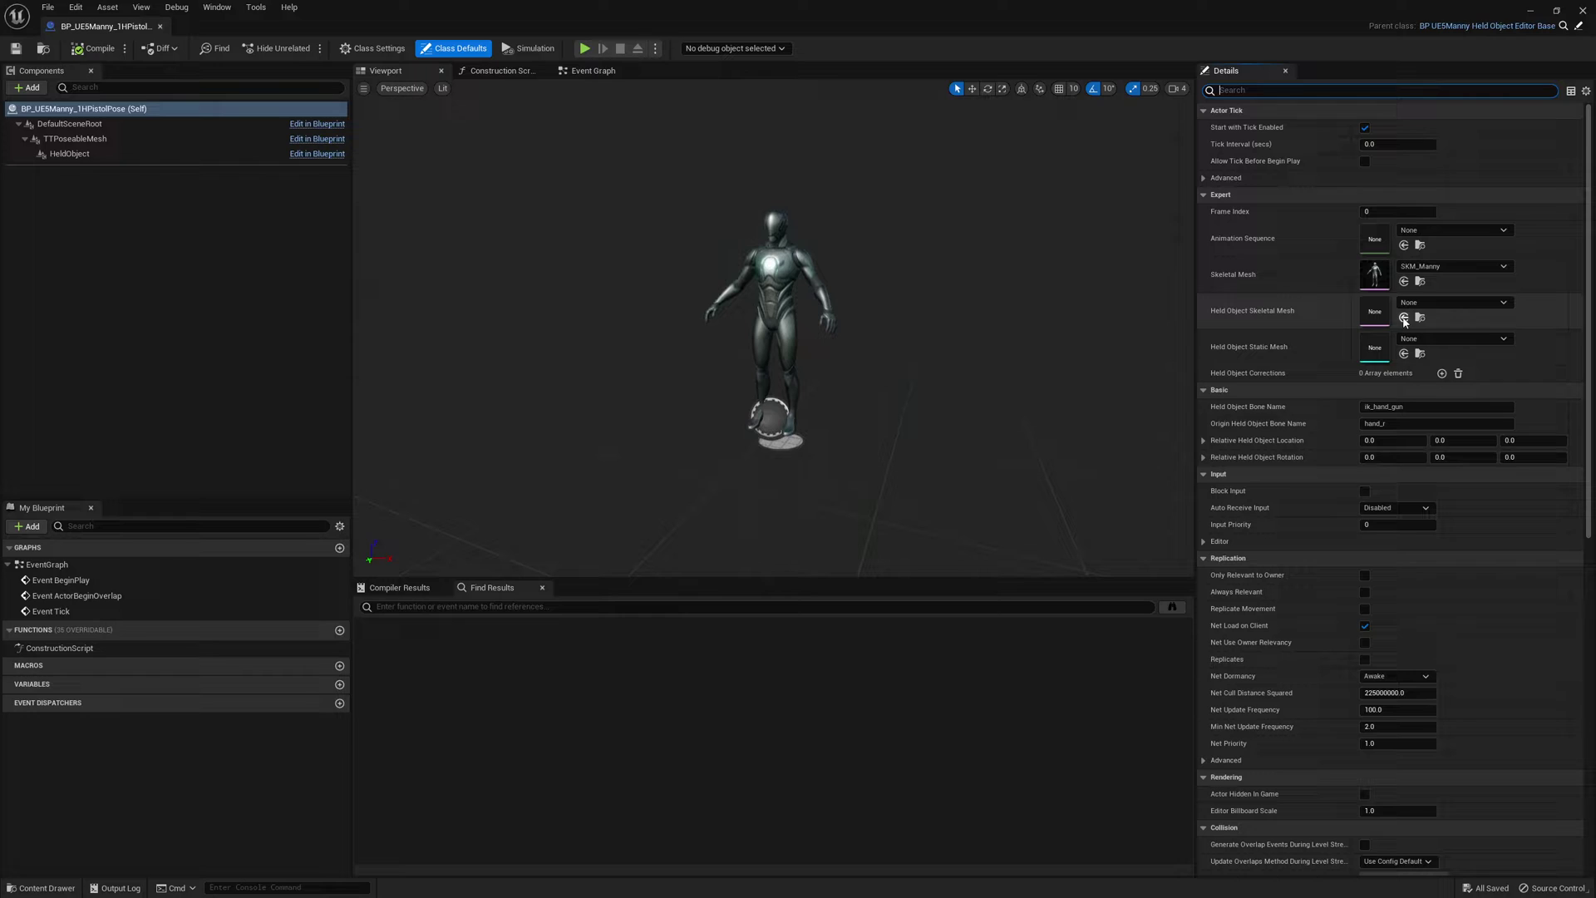
Step: Set the Held Object Skeletal Mesh of BP_UE5Manny_1HPistolPose to M9
{"action": "left_click", "coordinate": [1424, 303]}
{"action": "type", "text": "m"}
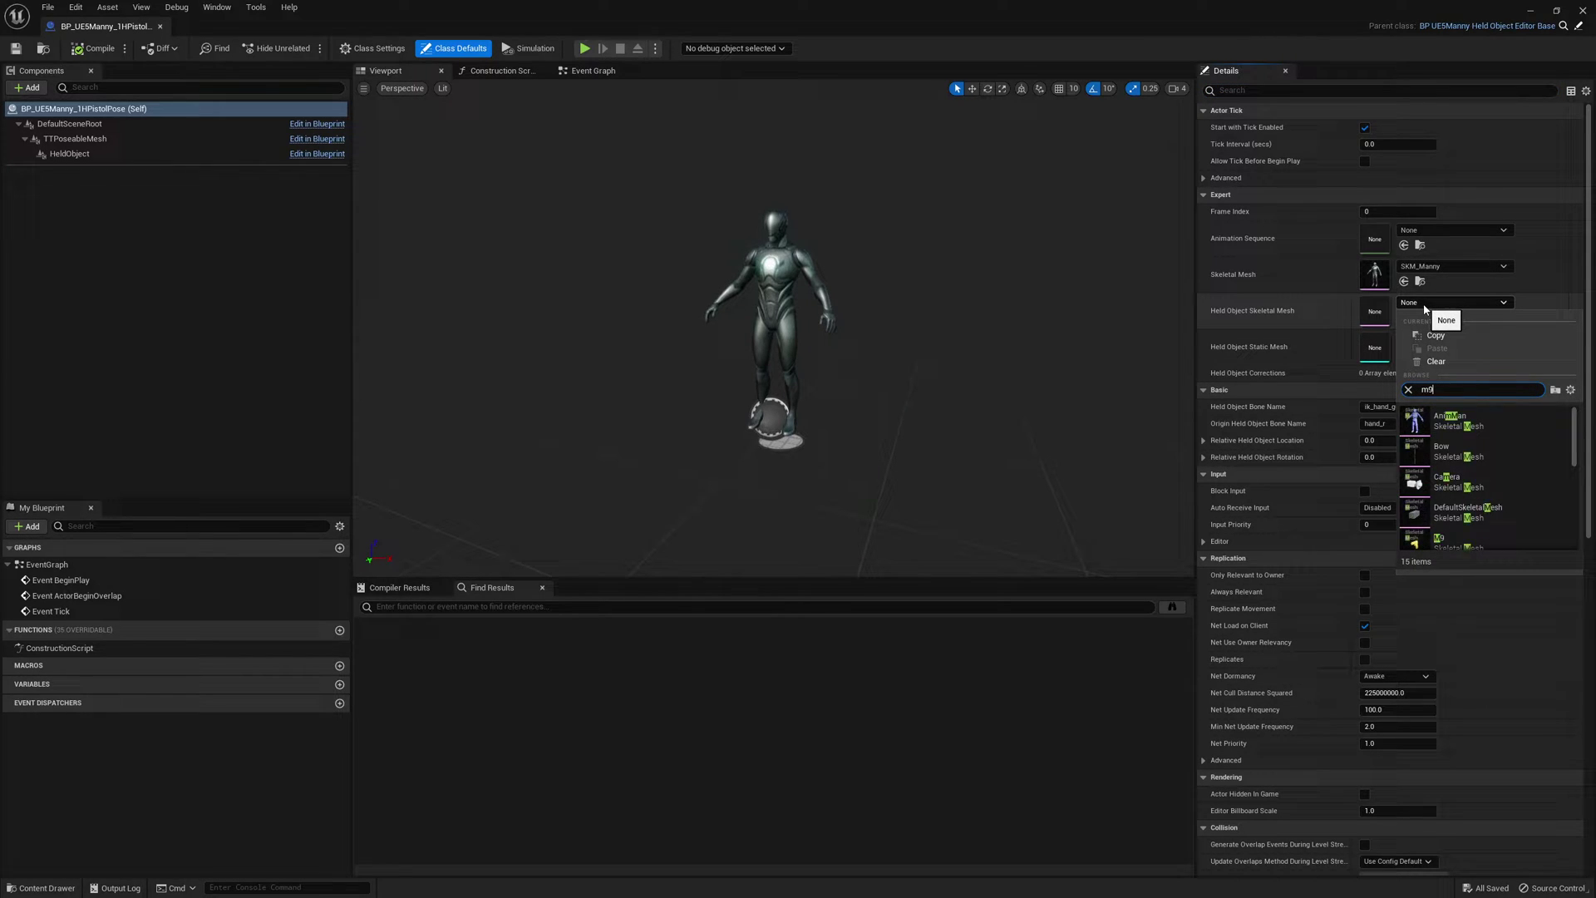
{"action": "type", "text": "9"}
{"action": "left_click", "coordinate": [1455, 427]}
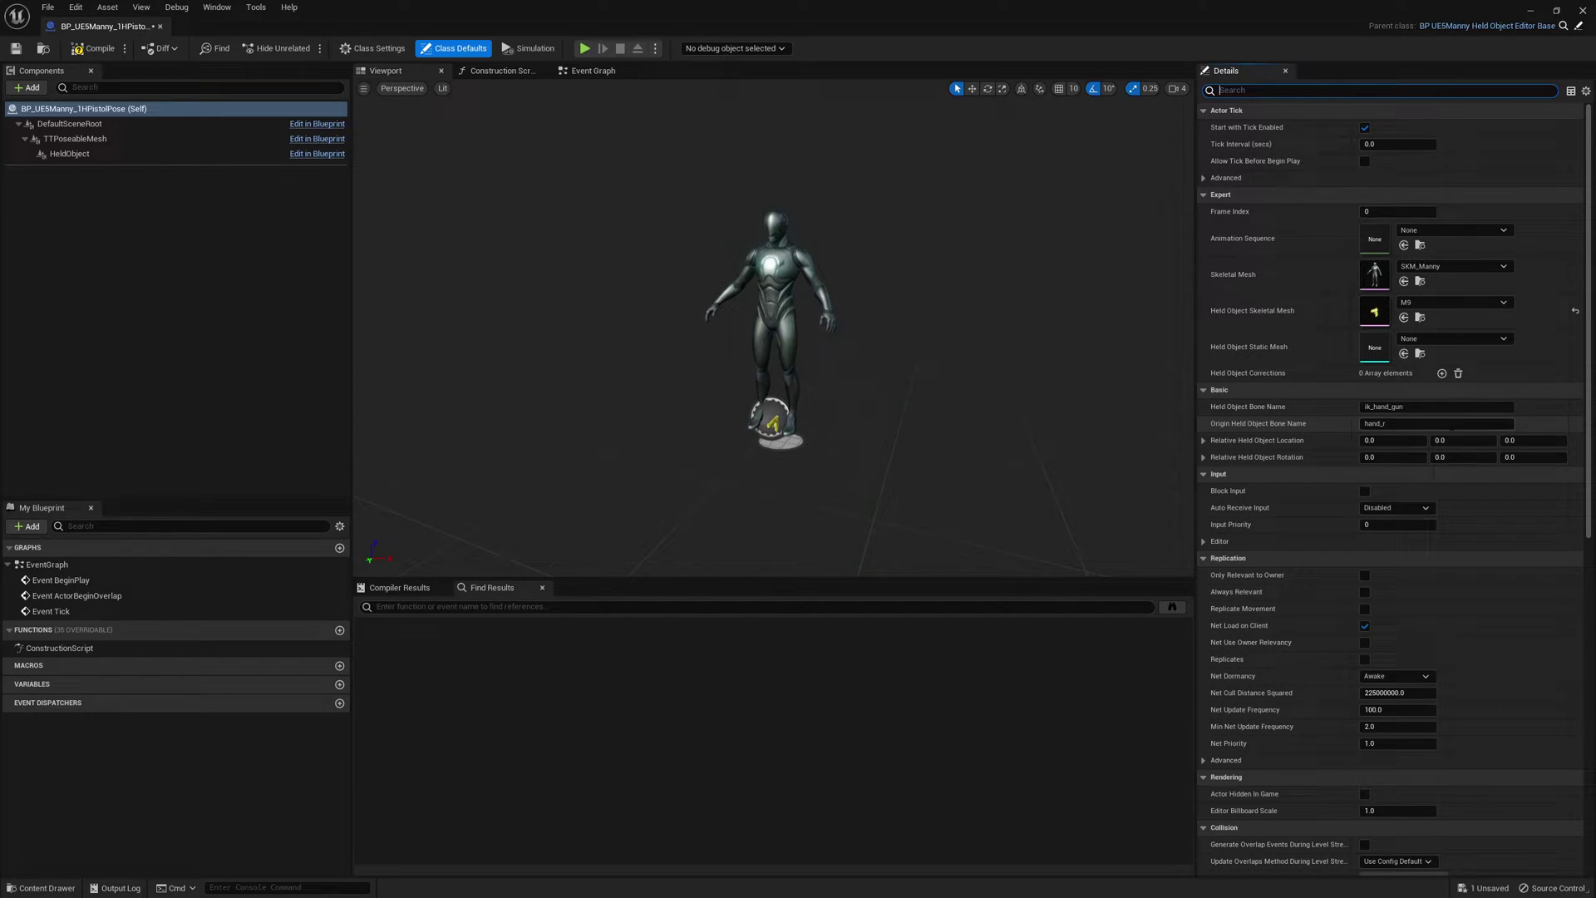
Step: Set the Animation Sequence of BP_UE5Manny_1HPistolPose to ALS_UE5Manny_Props_Pistol_1H_Poses
{"action": "left_click", "coordinate": [1422, 231]}
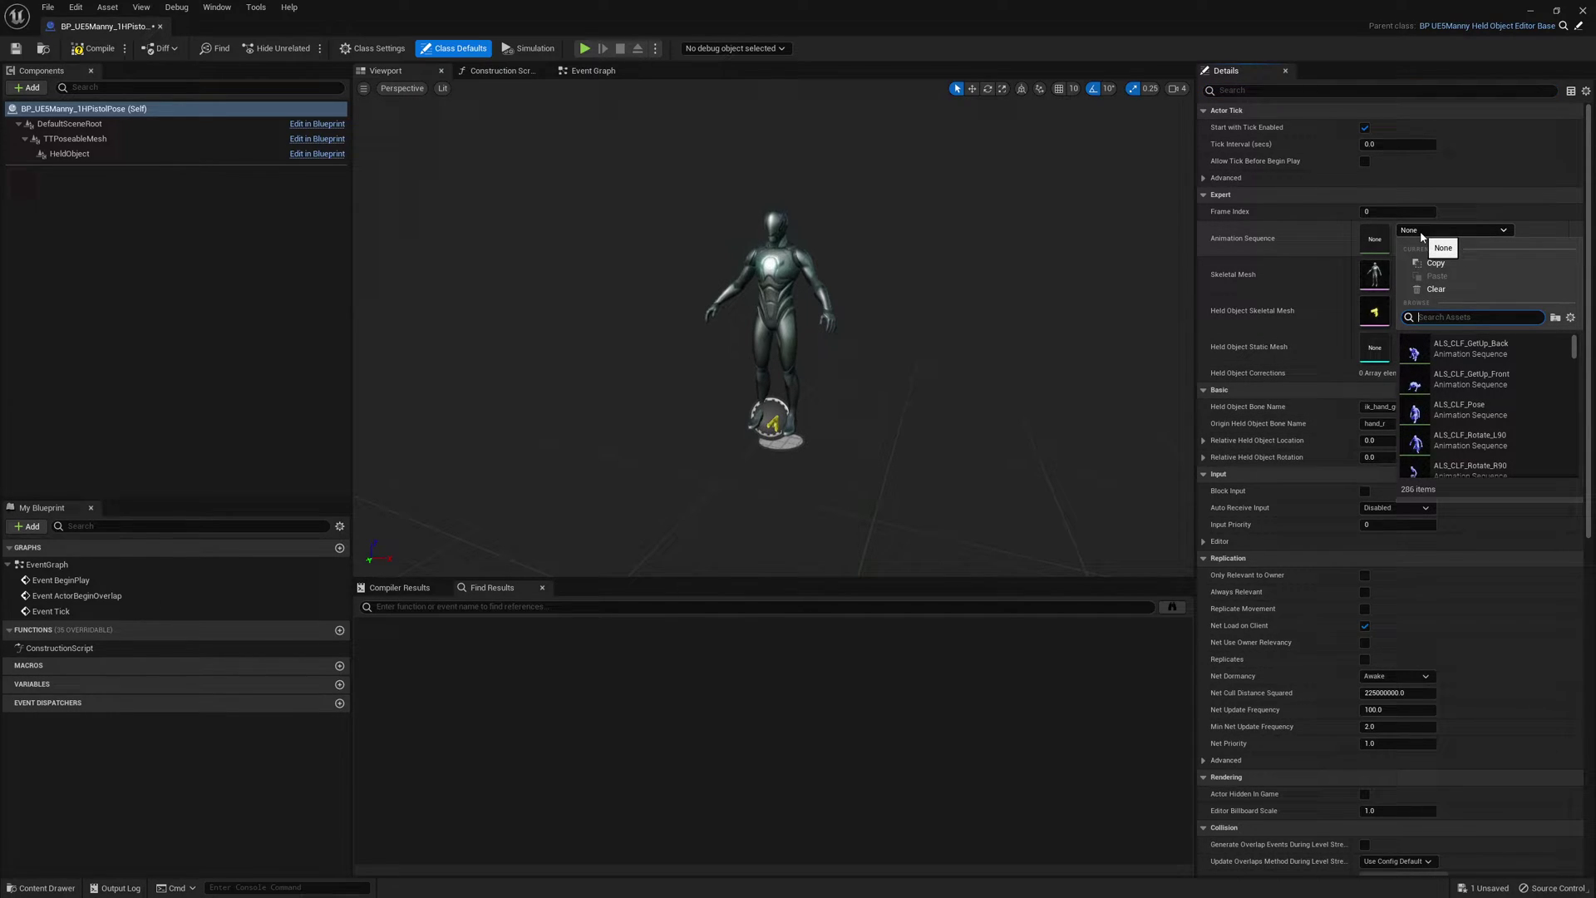
{"action": "type", "text": "h po"}
{"action": "key", "text": "BackSpace"}
{"action": "key", "text": "BackSpace"}
{"action": "key", "text": "BackSpace"}
{"action": "key", "text": "BackSpace"}
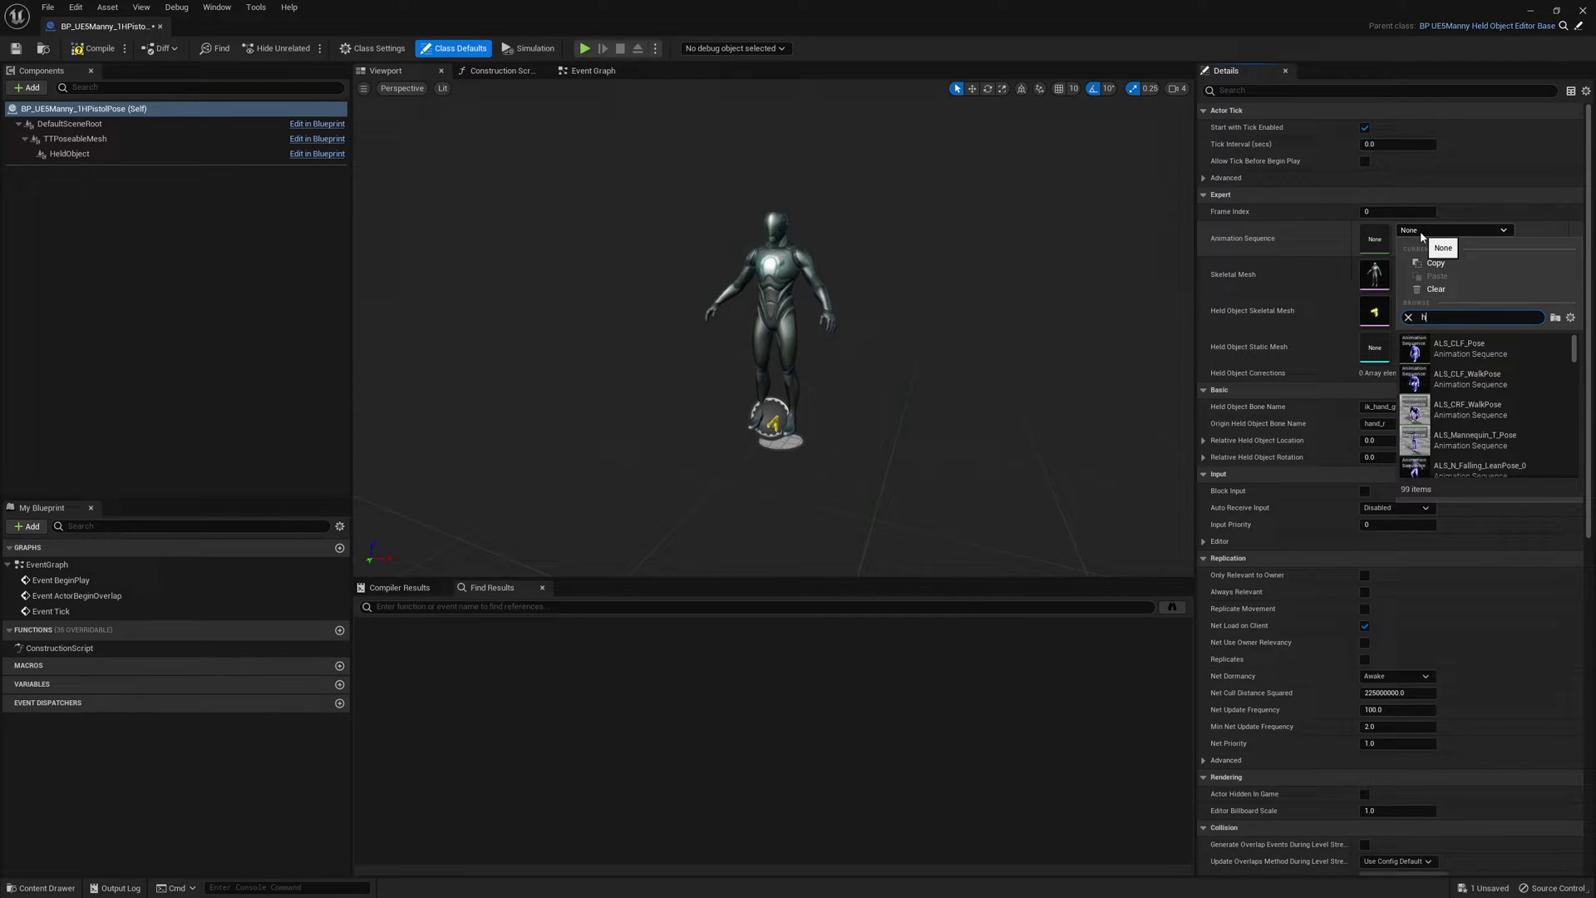
{"action": "type", "text": "1h pistol ue5m"}
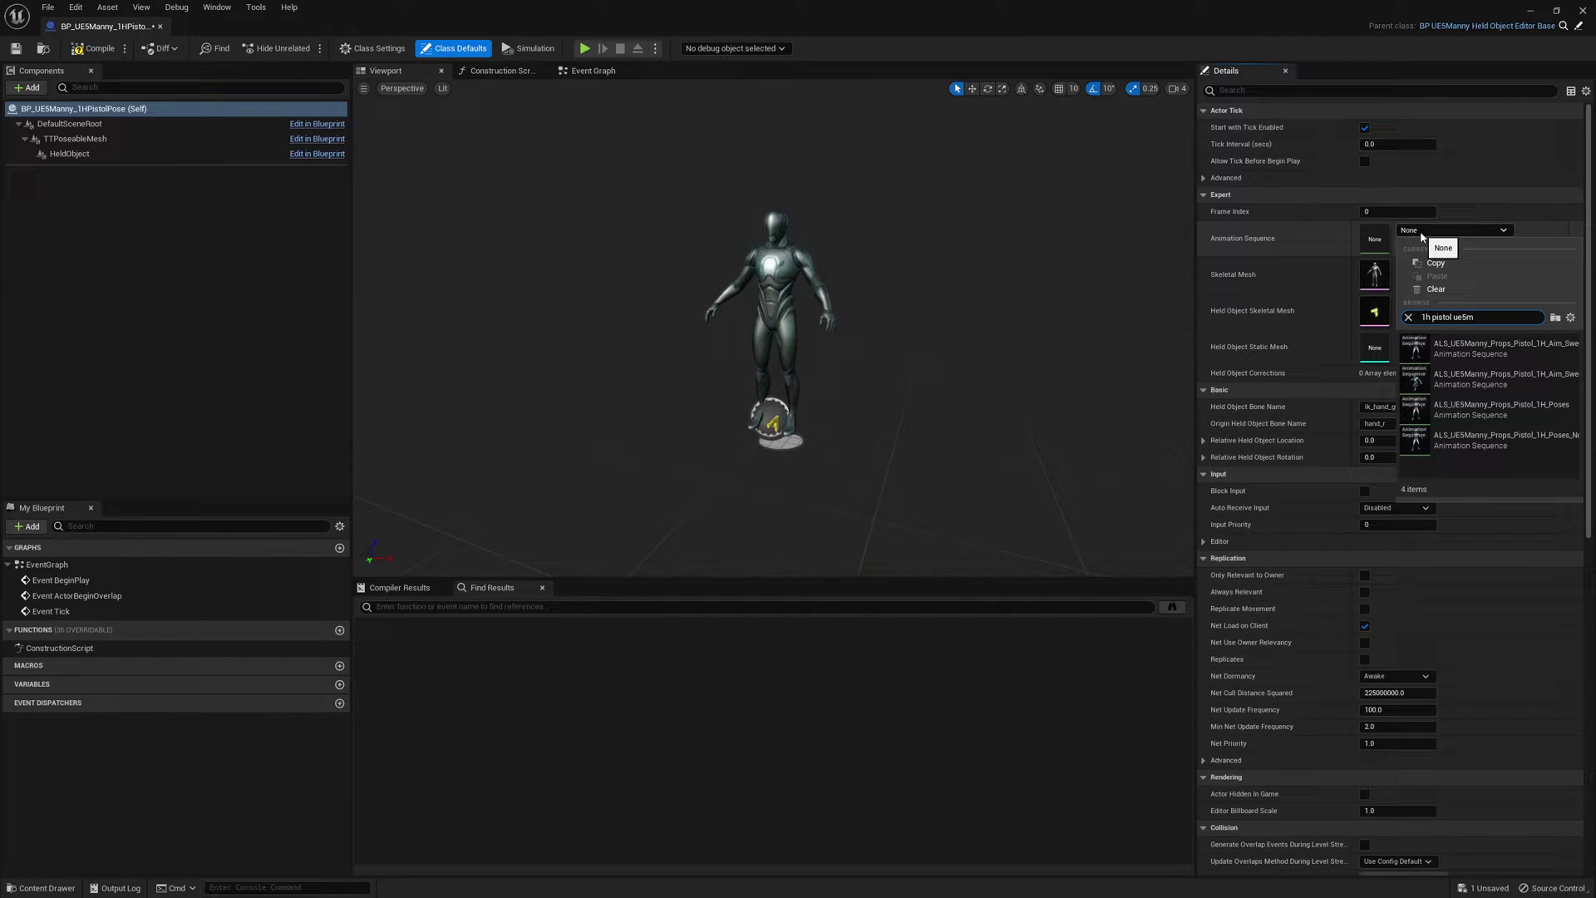
{"action": "left_click", "coordinate": [1463, 415]}
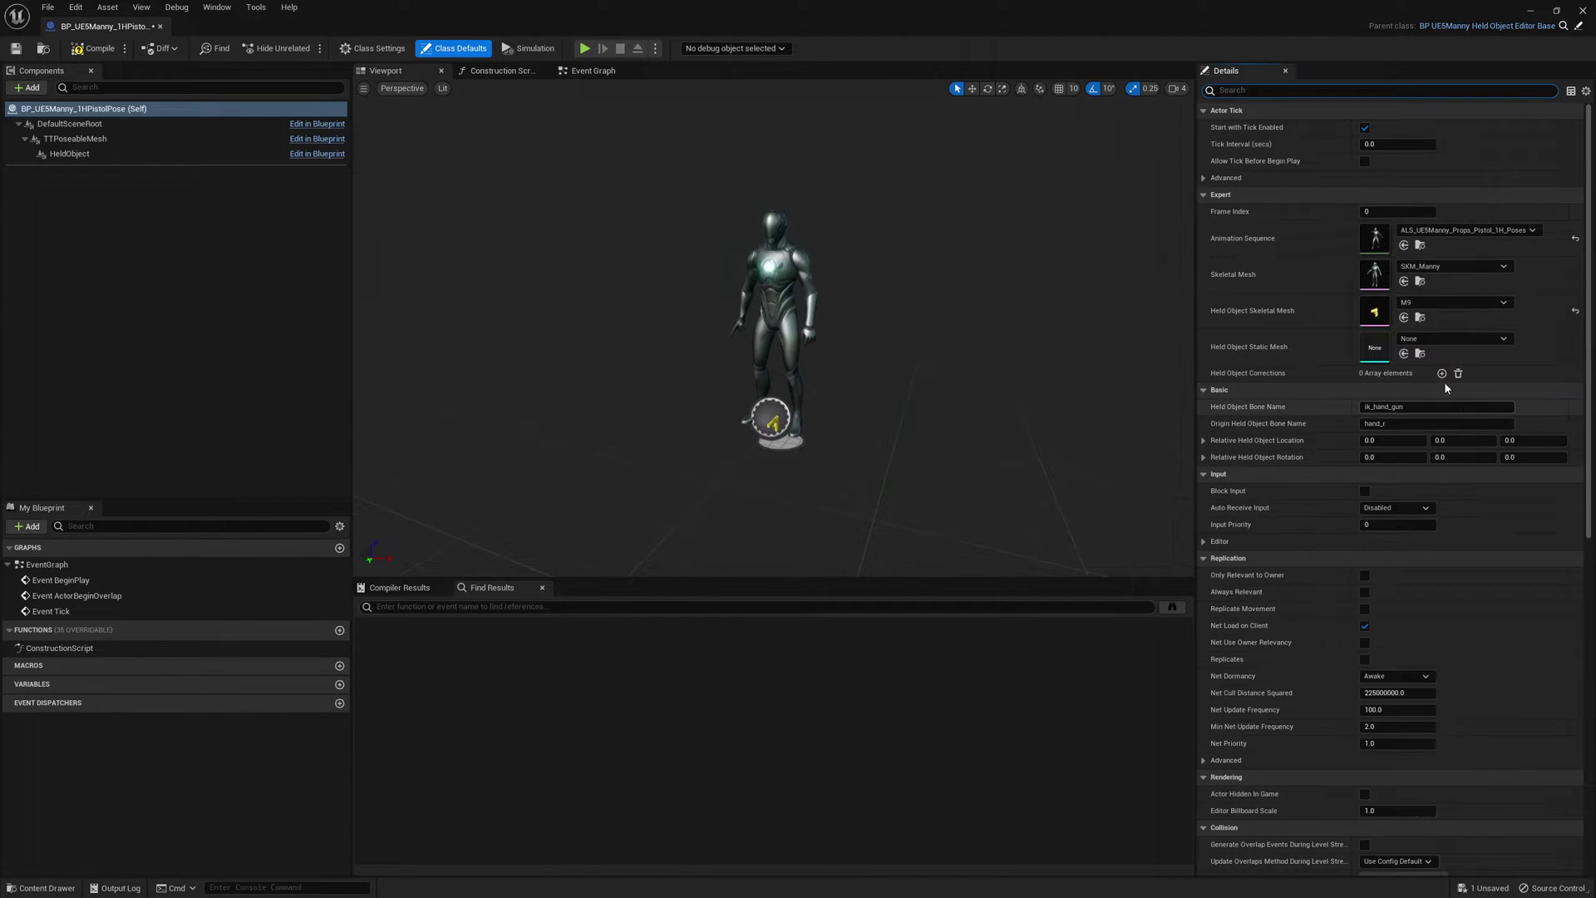
Step: Open the assigned pistol animation sequence and examine its poses across the timeline
{"action": "double_click", "coordinate": [1385, 236]}
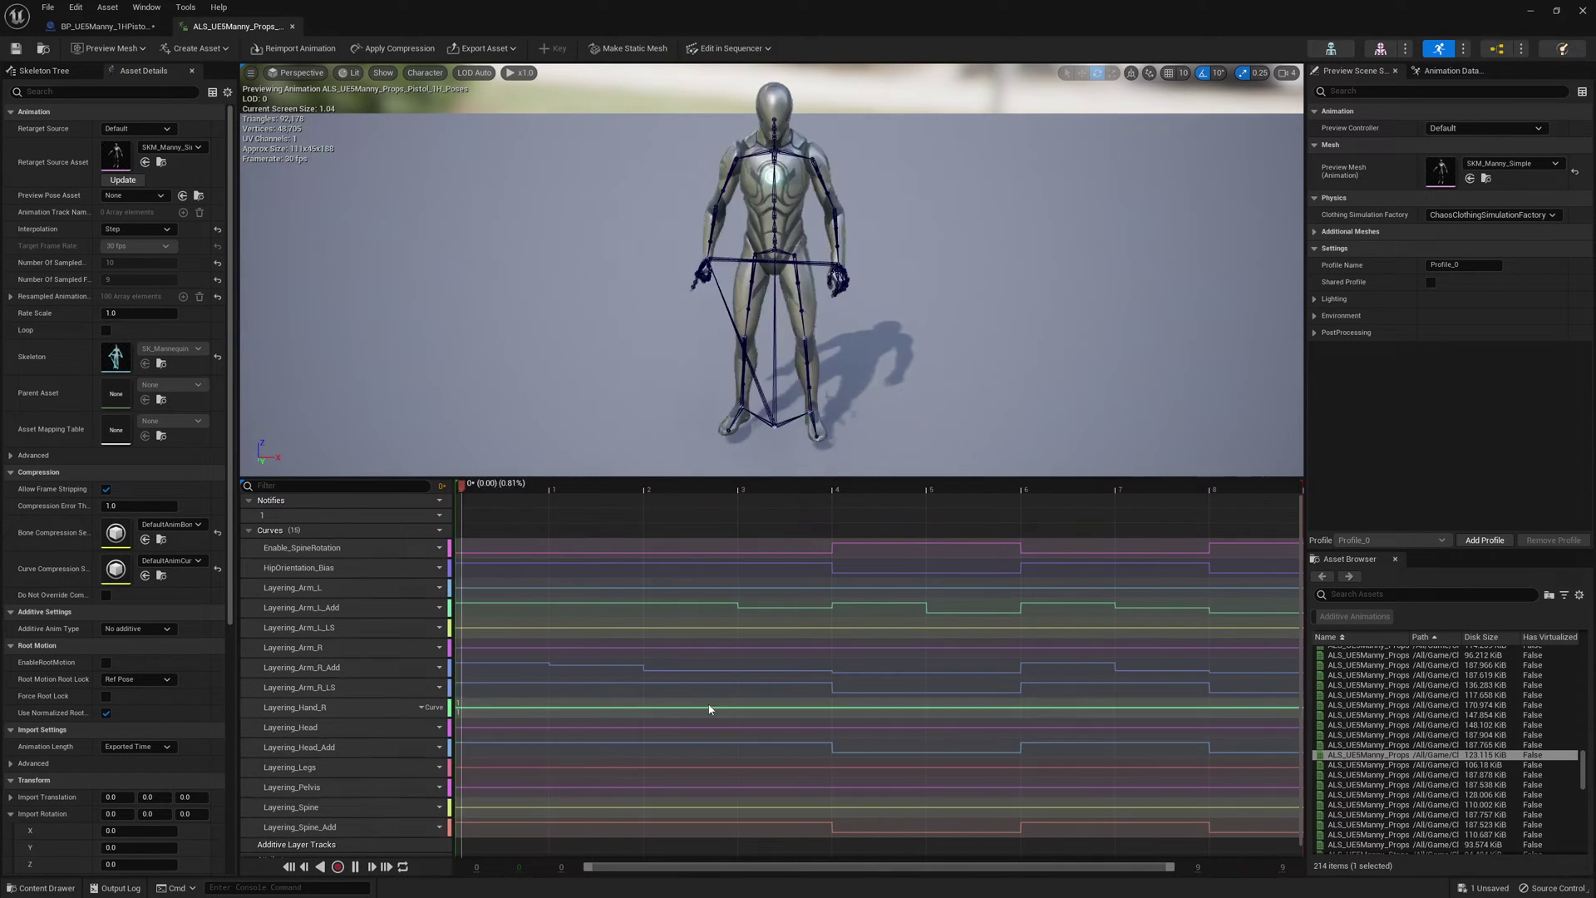
{"action": "scroll", "coordinate": [667, 652], "scroll_direction": "down", "scroll_amount": 1}
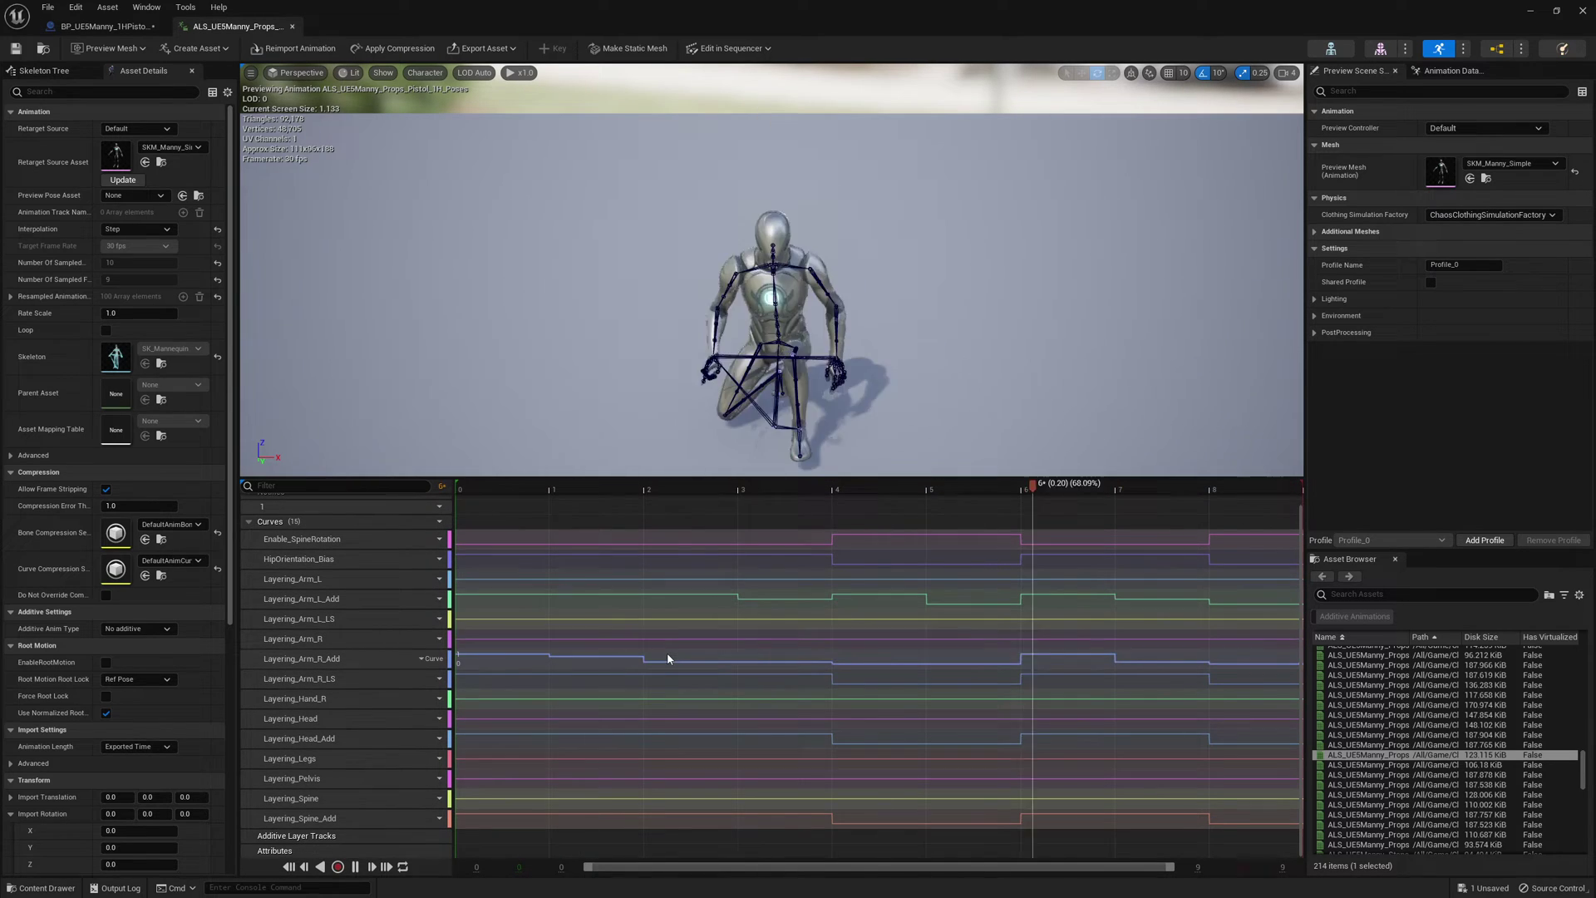
Step: Return to BP_UE5Manny_1HPistolPose, compile and save it, and close the Blueprint
{"action": "left_click", "coordinate": [108, 26]}
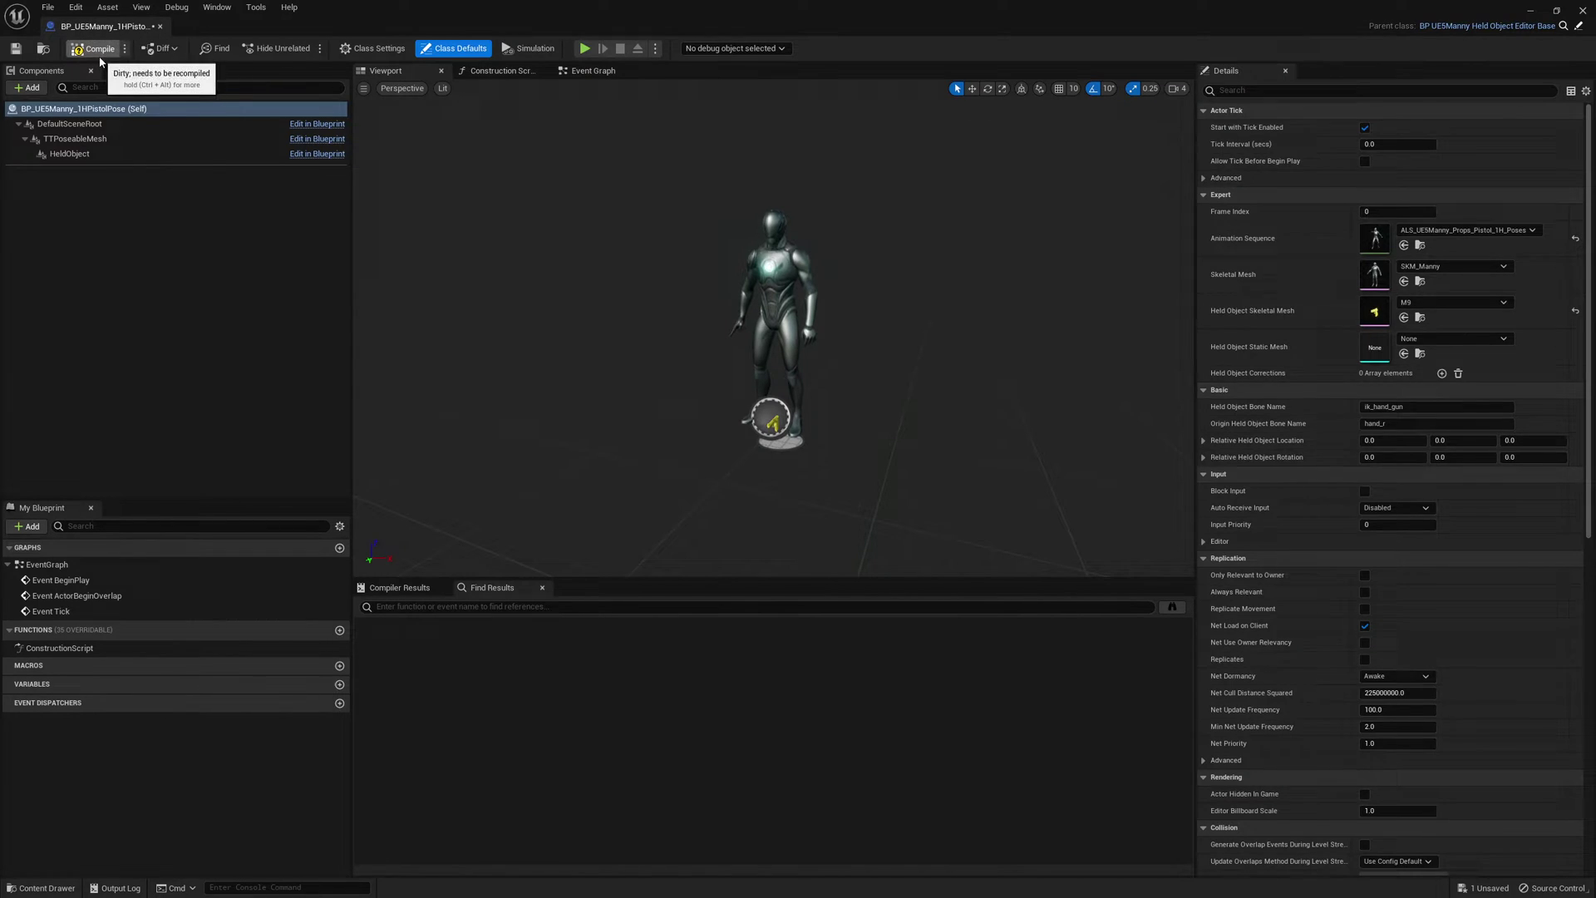
{"action": "left_click", "coordinate": [16, 49]}
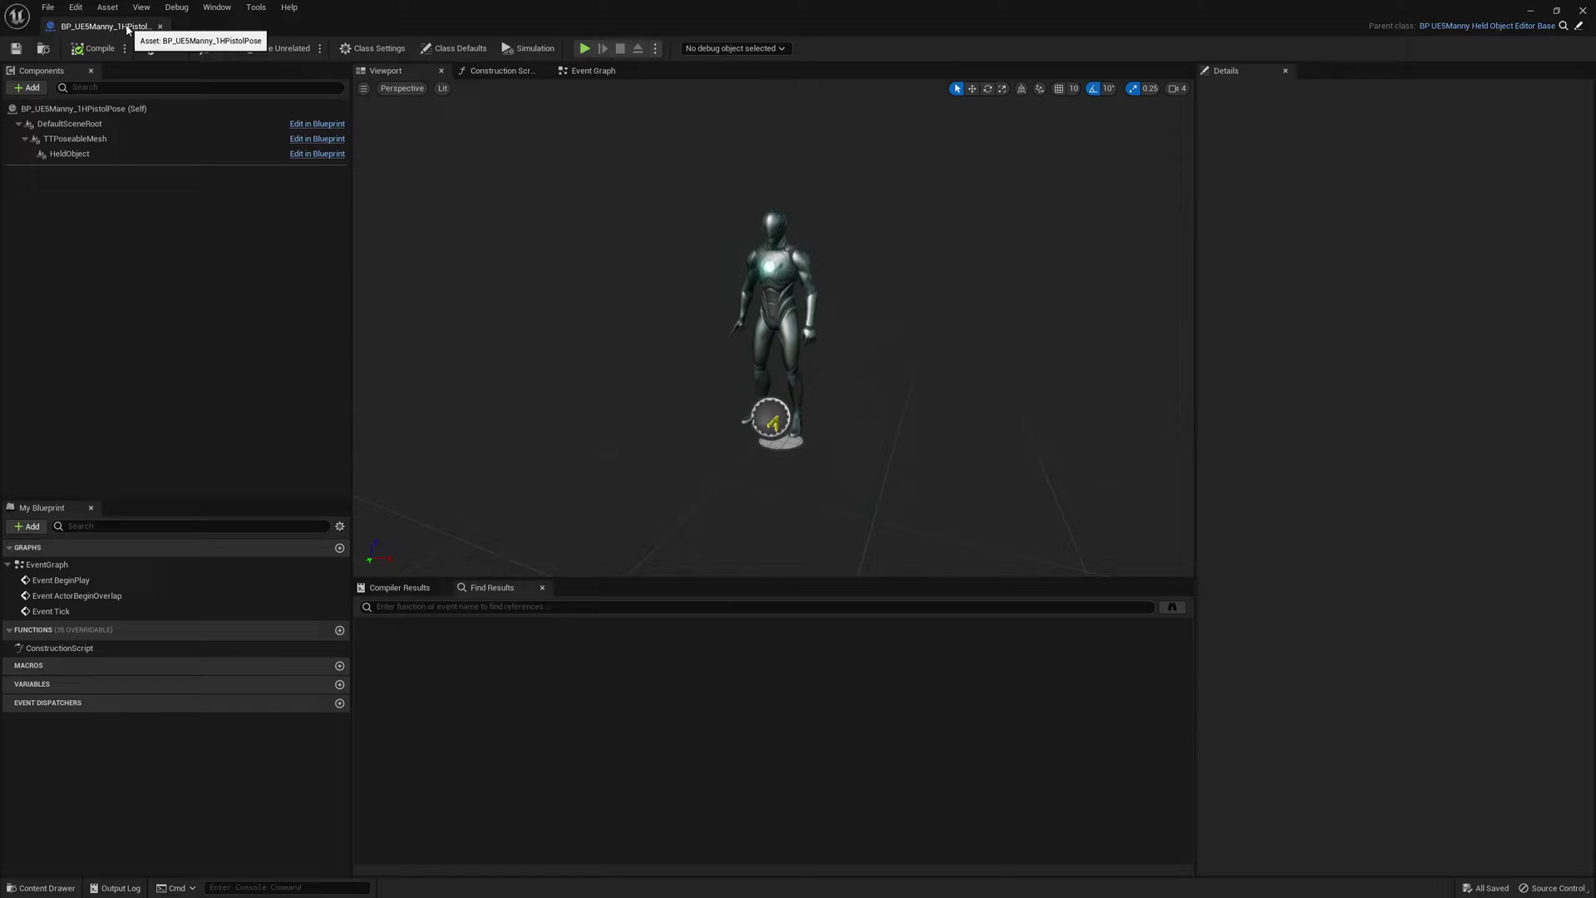
{"action": "left_click", "coordinate": [160, 25]}
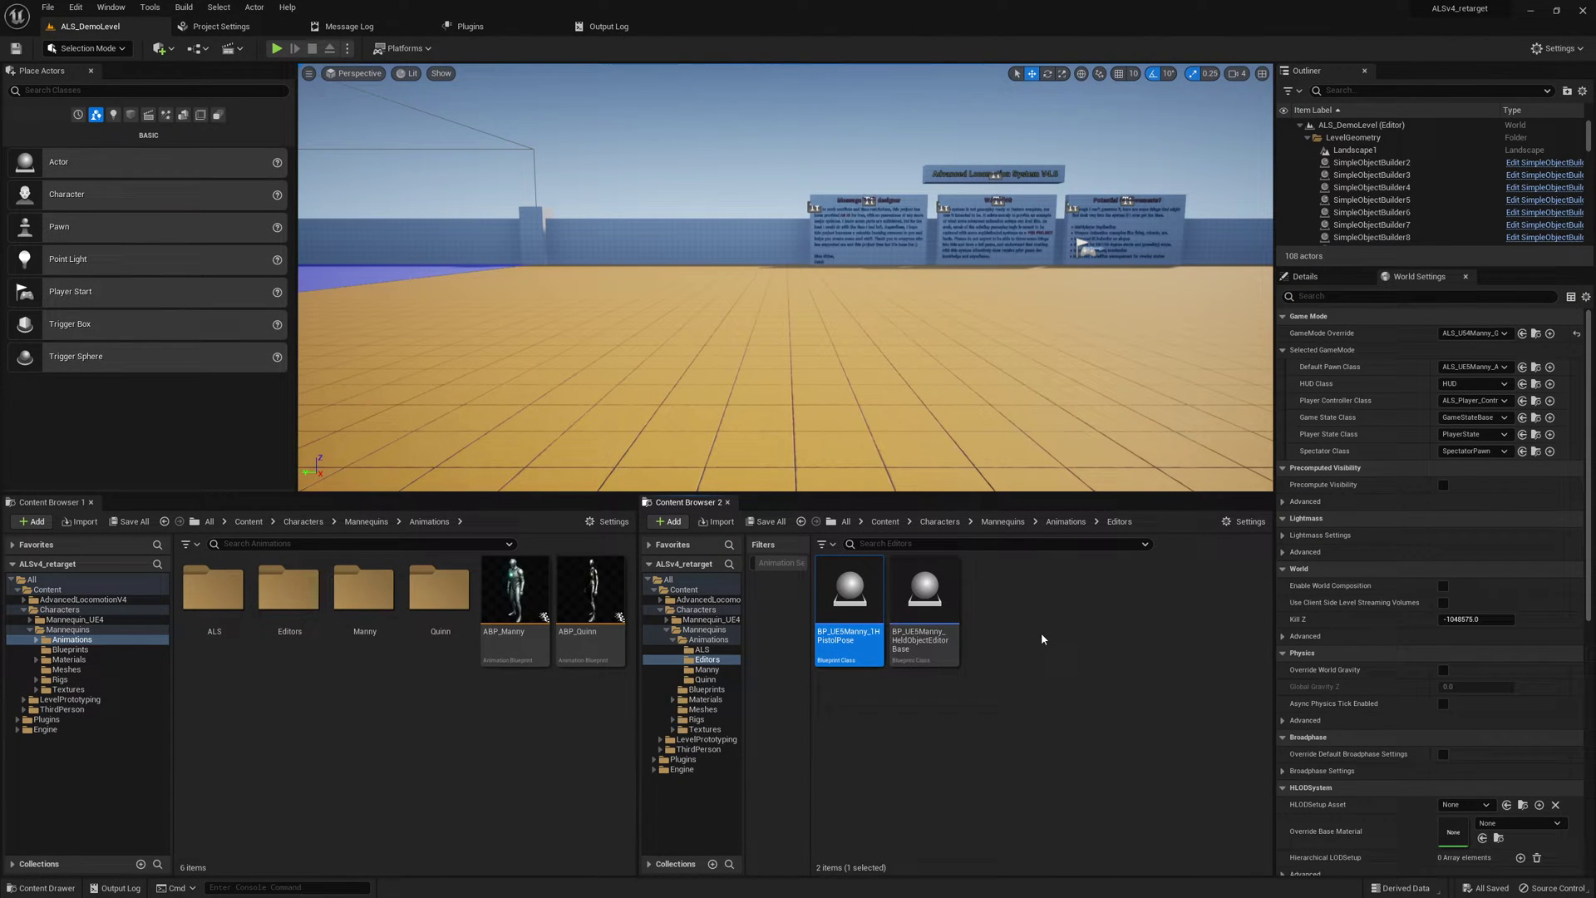
Step: Place BP_UE5Manny_1HPistolPose in the demo level near the blue walls and snap it to the floor
{"action": "left_click_drag", "start_coordinate": [869, 607], "coordinate": [1119, 307]}
{"action": "key", "text": "f"}
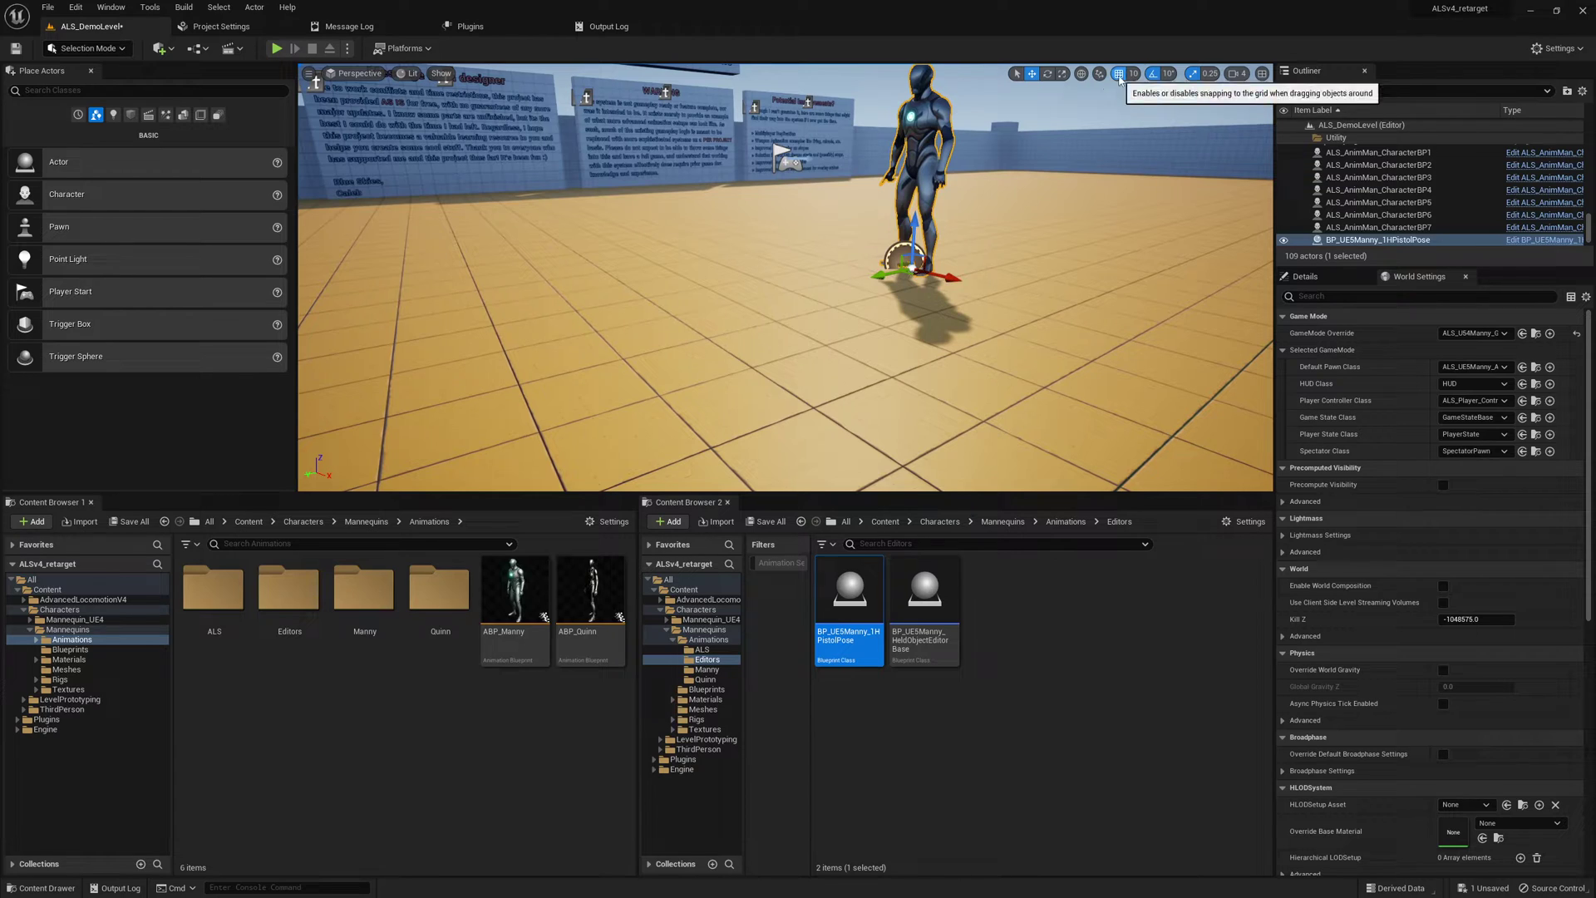
{"action": "left_click_drag", "start_coordinate": [918, 271], "coordinate": [921, 190], "text": "shift"}
{"action": "key", "text": "End"}
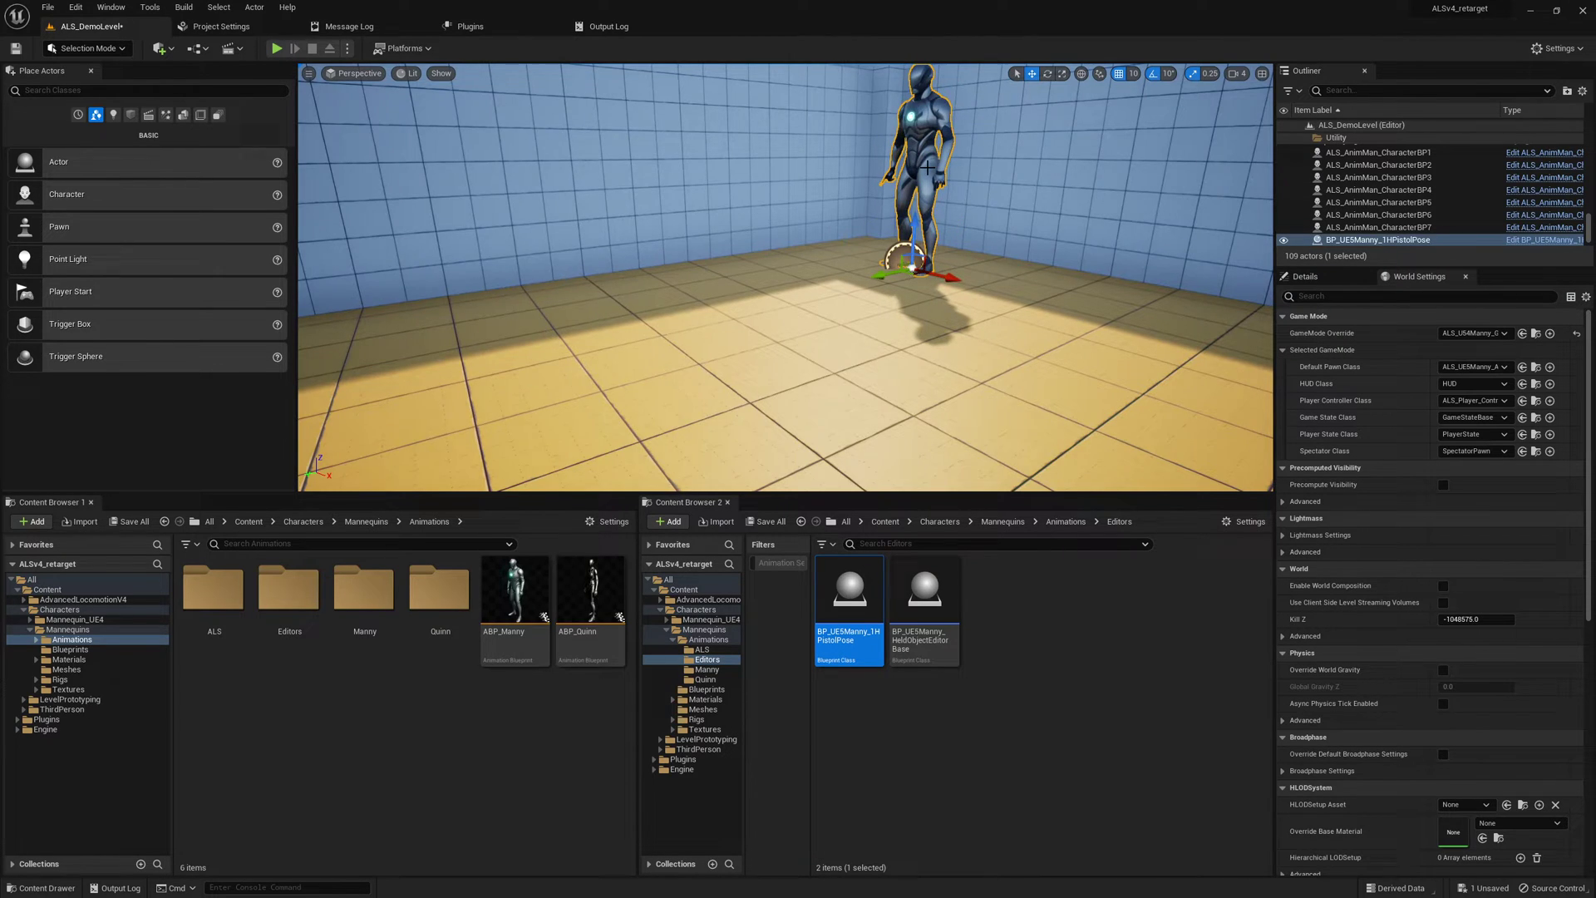
{"action": "right_click_drag", "start_coordinate": [927, 167], "coordinate": [1152, 406]}
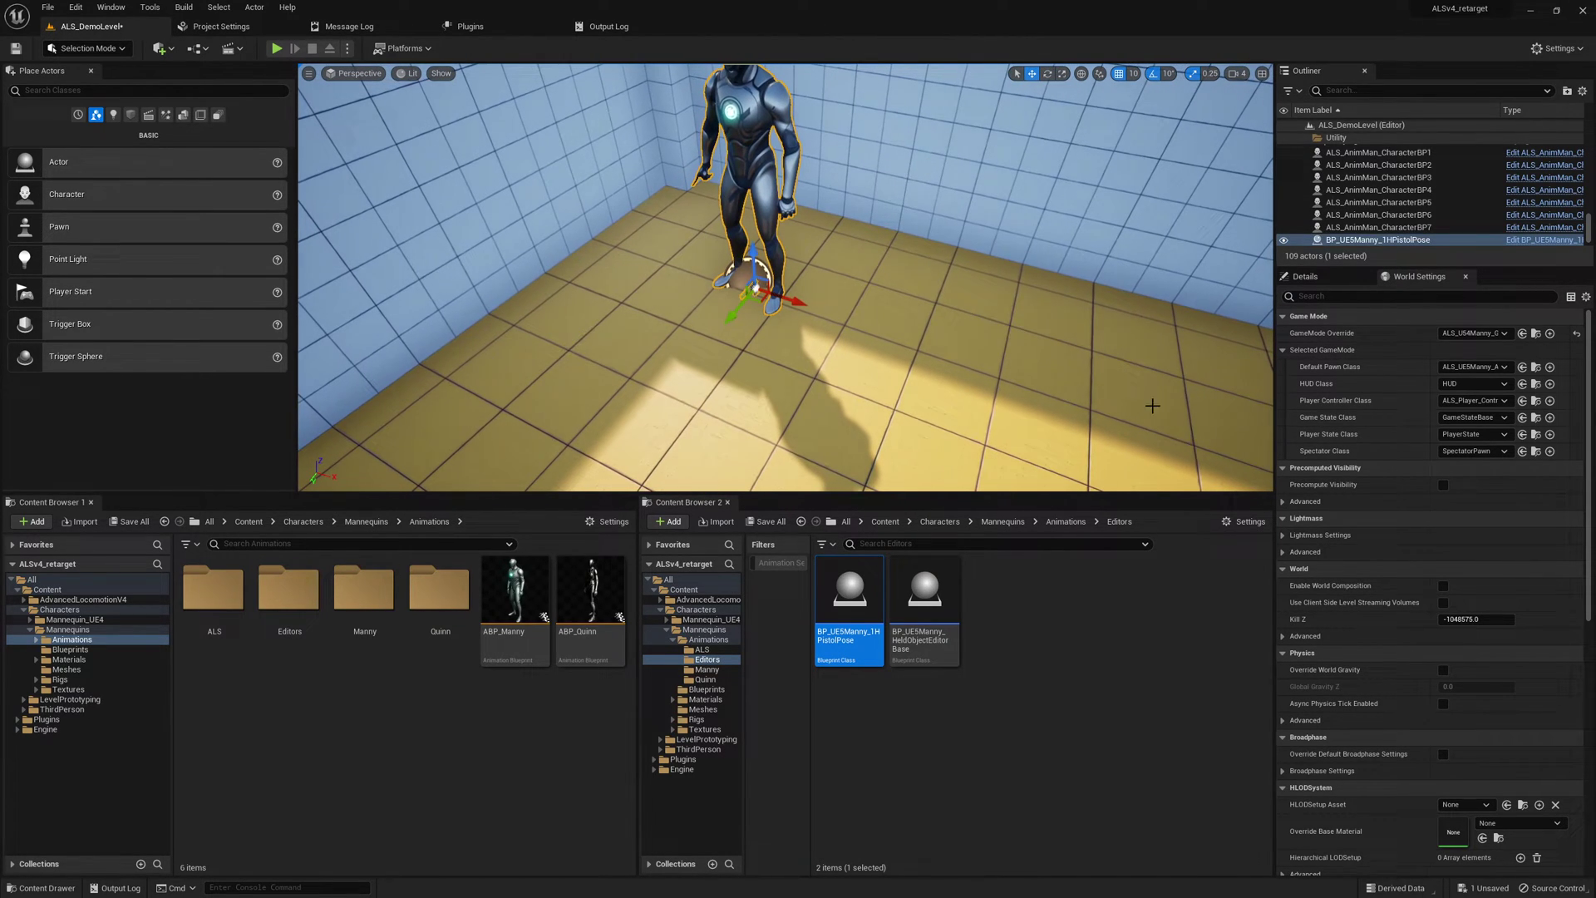
Step: Show the placed actor's details and set its Frame Index to 4 for the extended-arm pistol pose
{"action": "left_click", "coordinate": [1309, 283]}
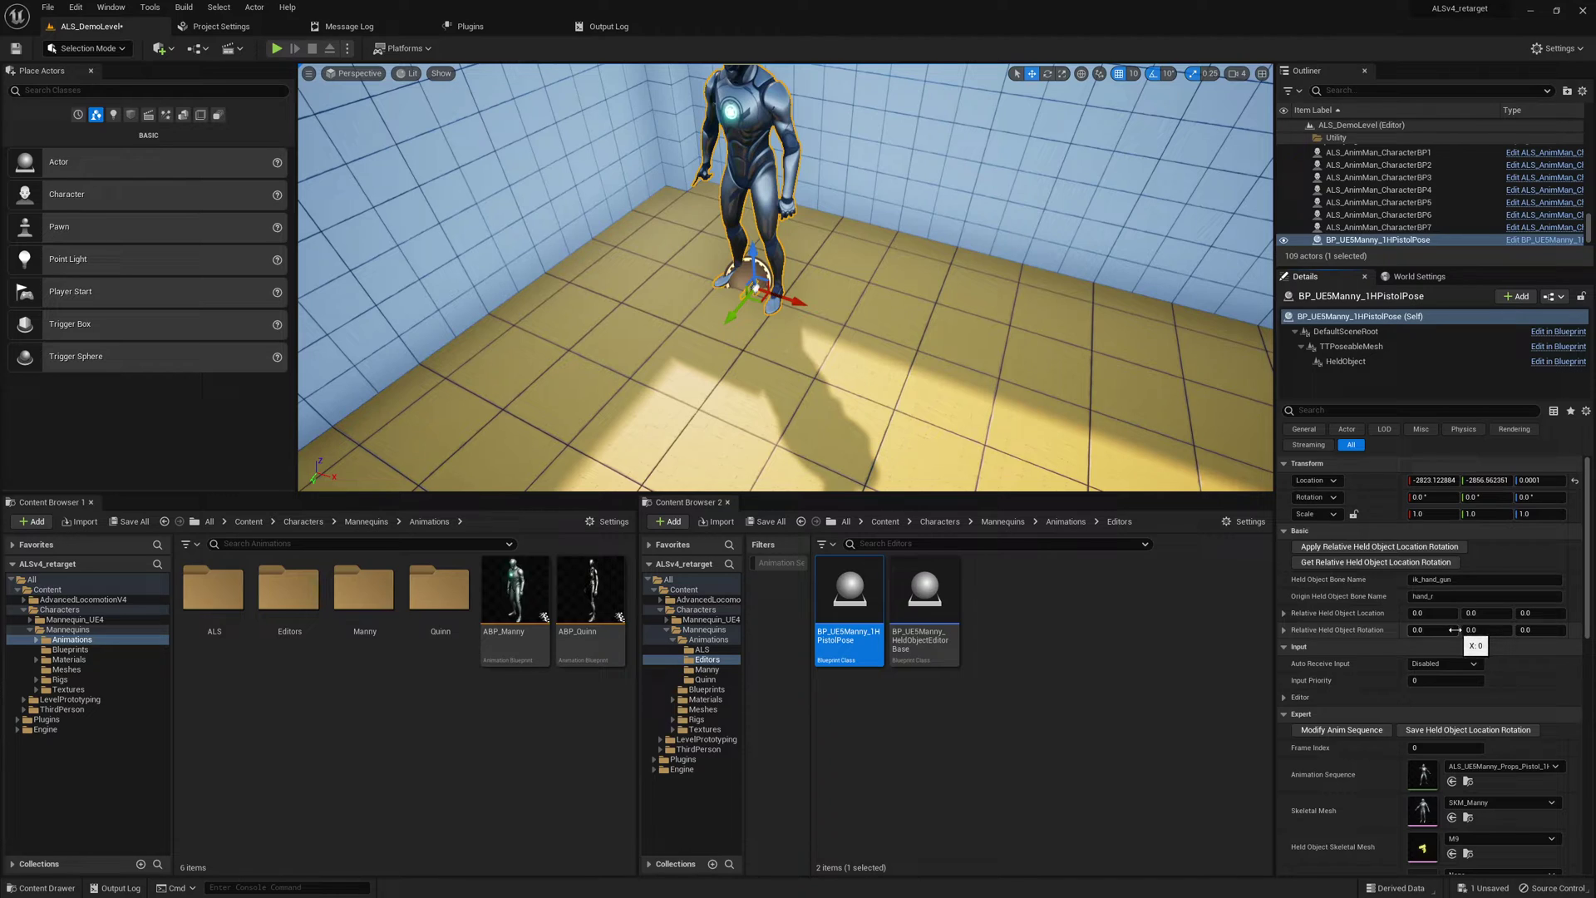
{"action": "left_click", "coordinate": [1351, 363]}
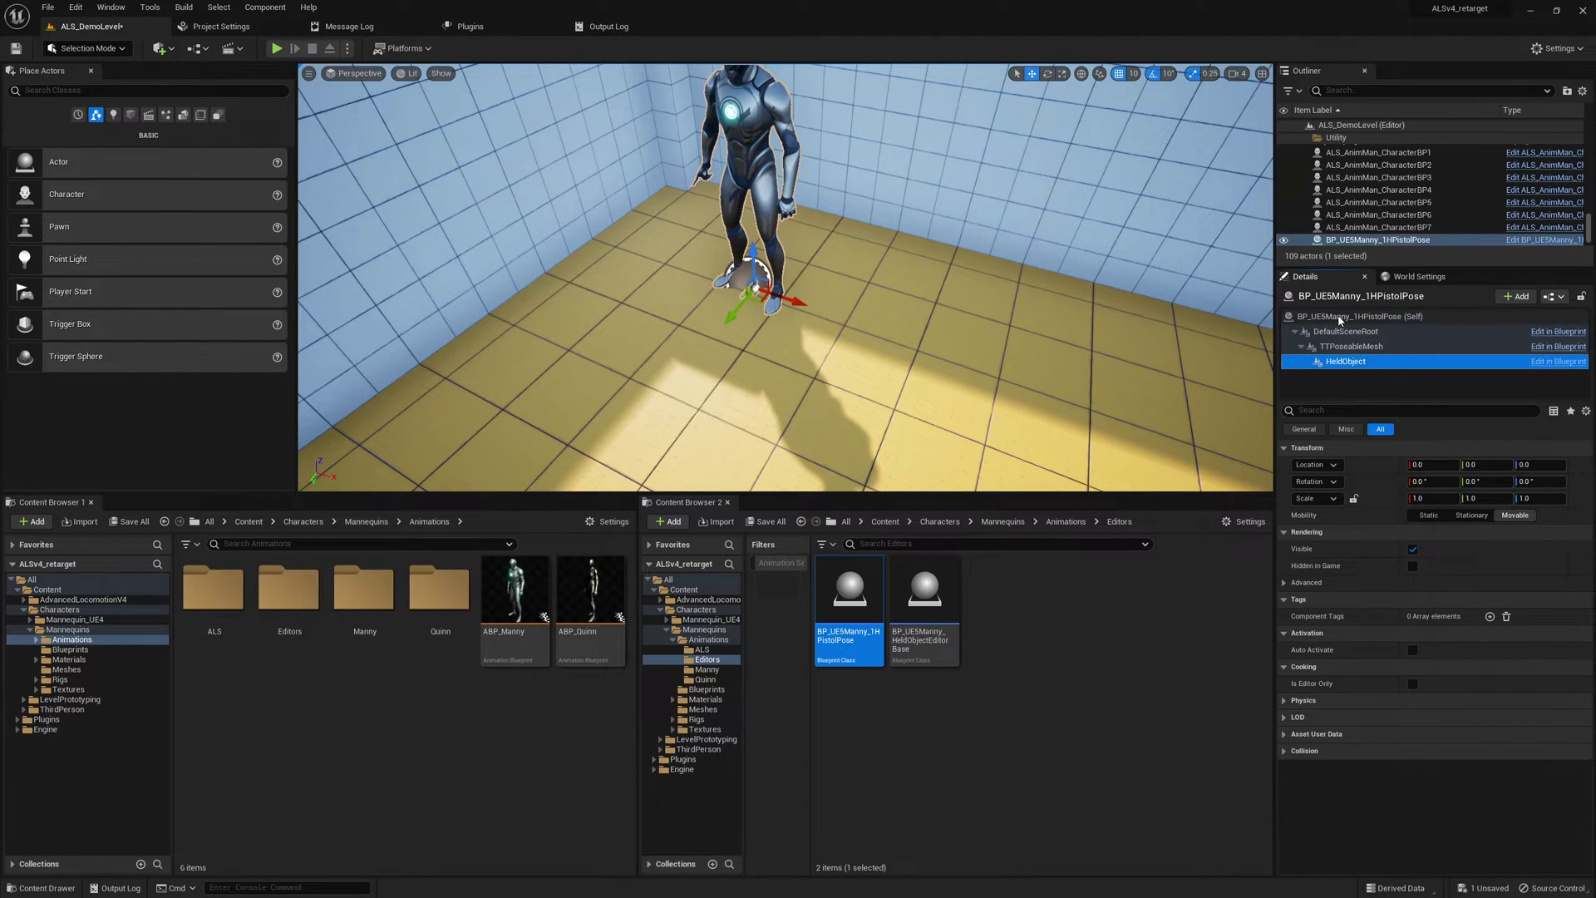
{"action": "left_click", "coordinate": [1360, 316]}
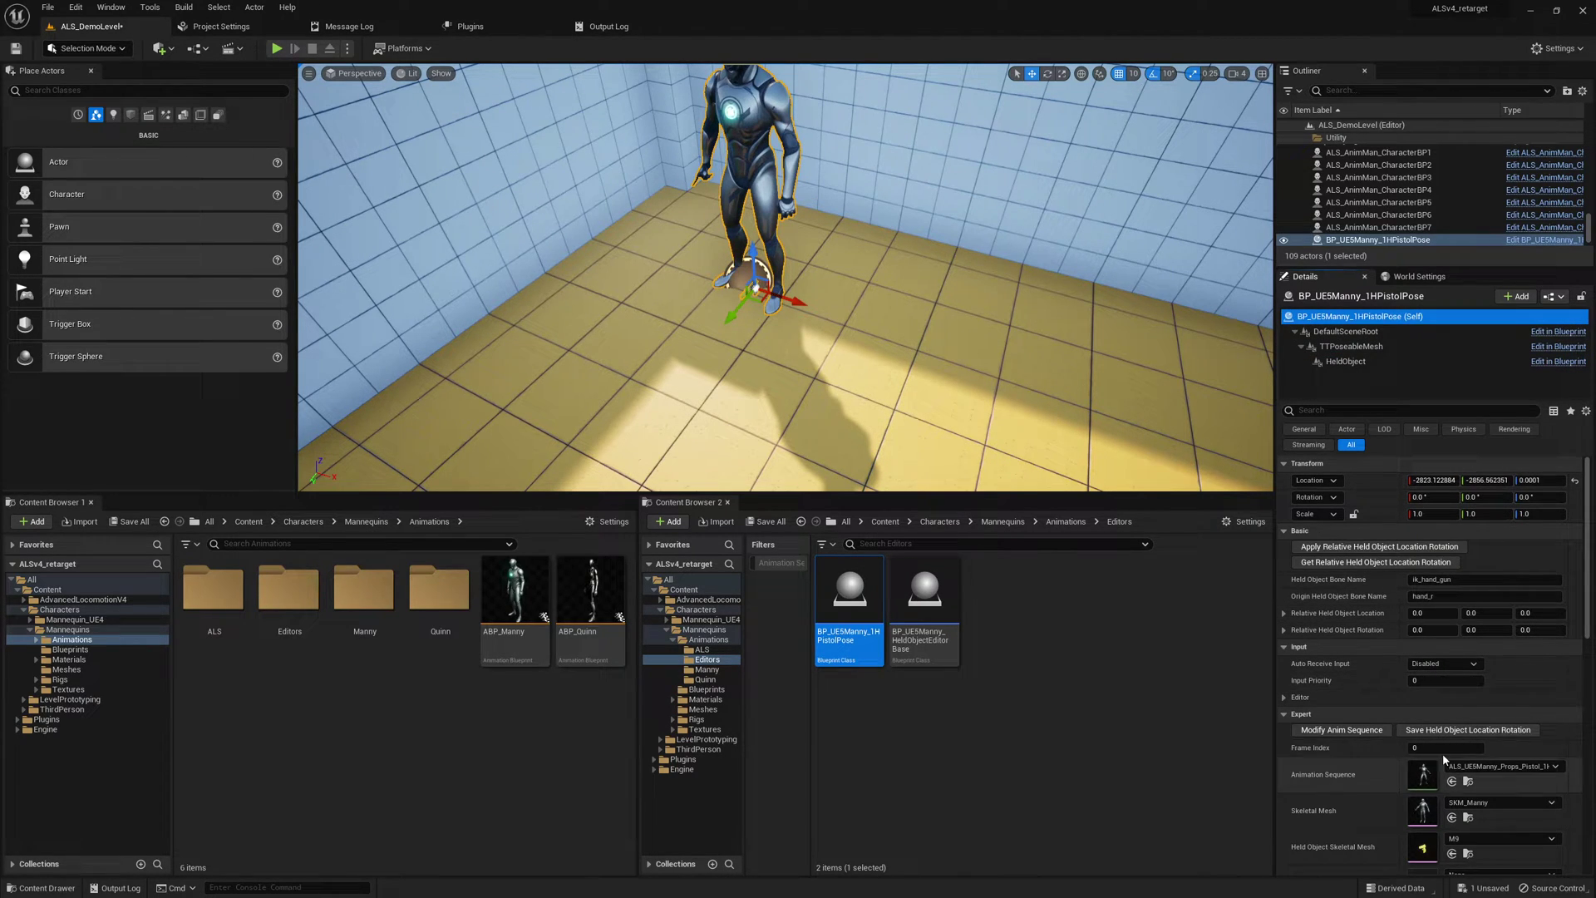
{"action": "left_click_drag", "start_coordinate": [1423, 748], "coordinate": [1466, 749]}
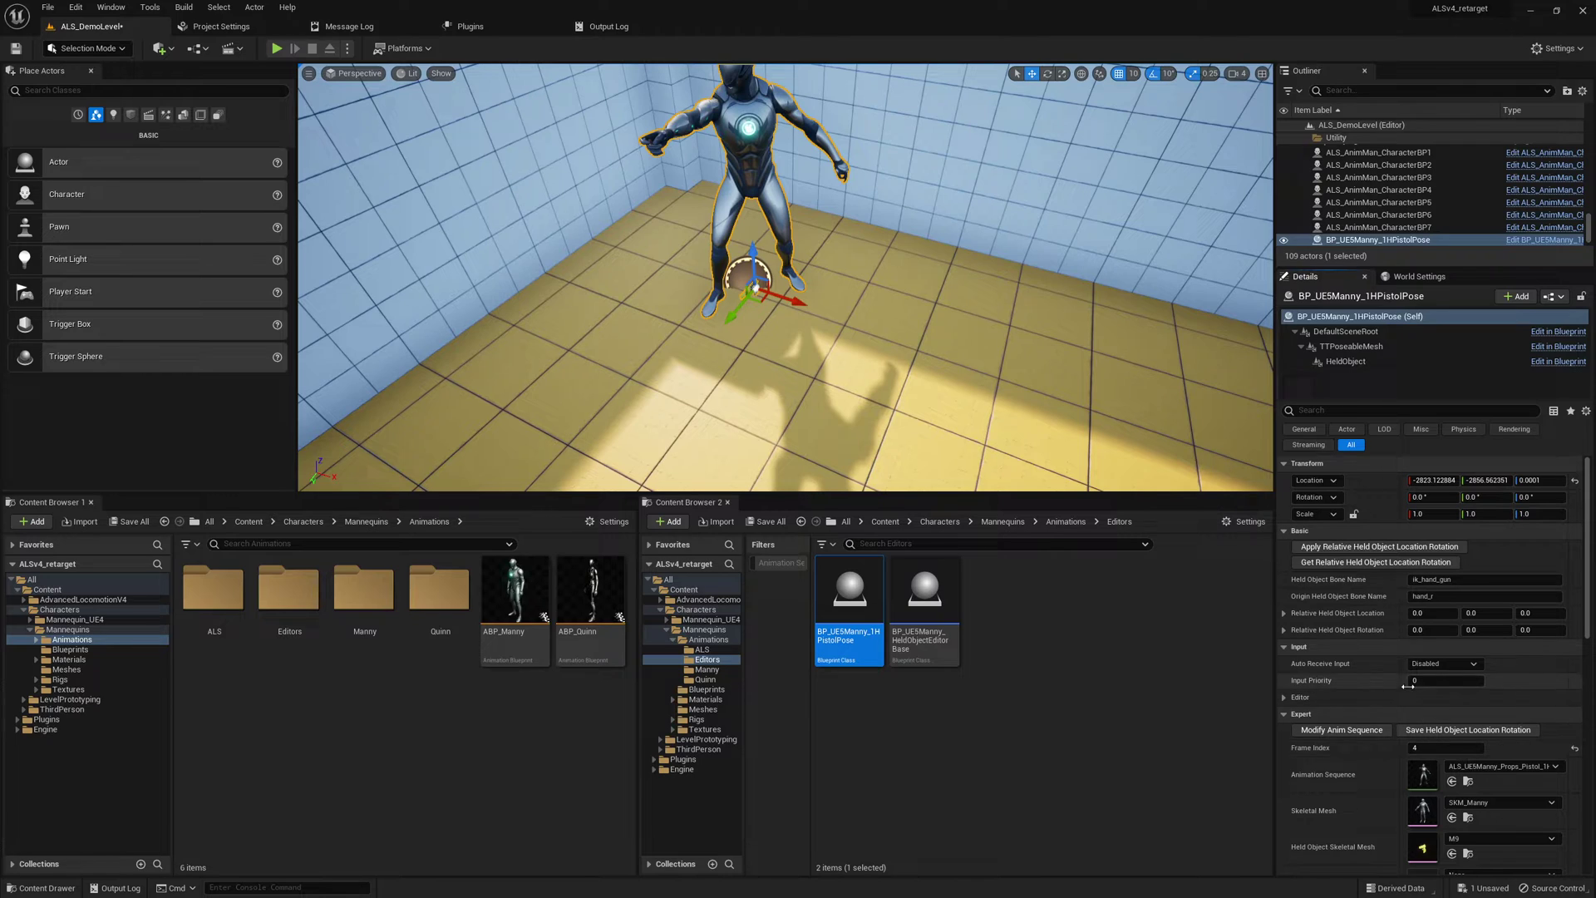
Step: Move the HeldObject component from the actor's feet up to the right hand, to Y 70 and Z 150
{"action": "left_click", "coordinate": [1351, 361]}
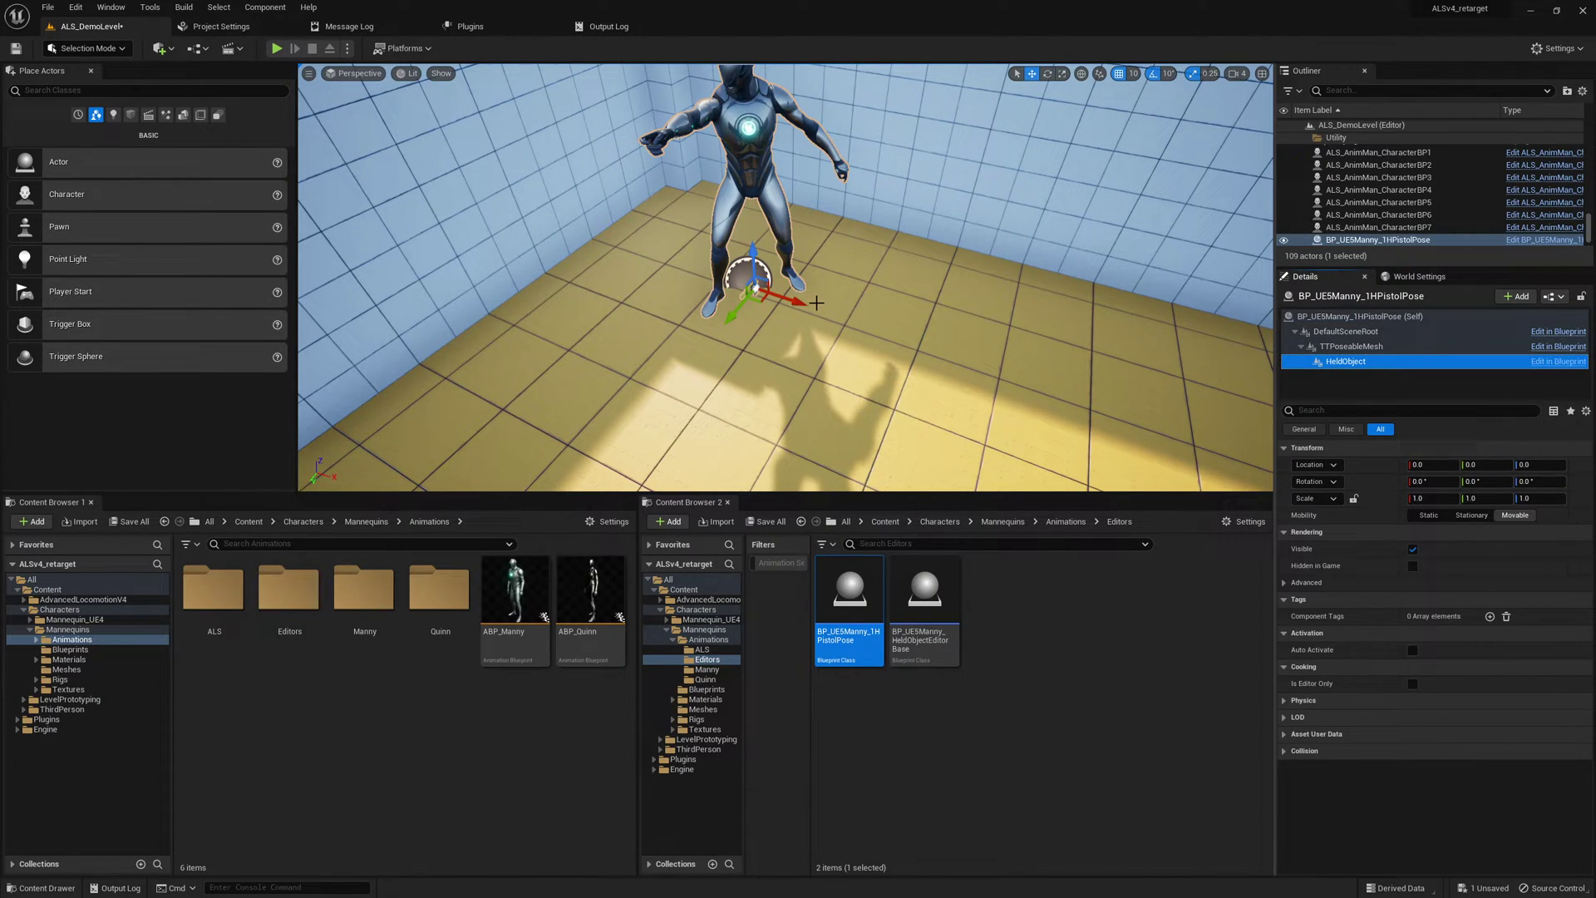
{"action": "left_click_drag", "start_coordinate": [753, 265], "coordinate": [662, 261]}
{"action": "left_click_drag", "start_coordinate": [674, 201], "coordinate": [643, 79]}
{"action": "right_click_drag", "start_coordinate": [644, 83], "coordinate": [825, 160]}
{"action": "key", "text": "w"}
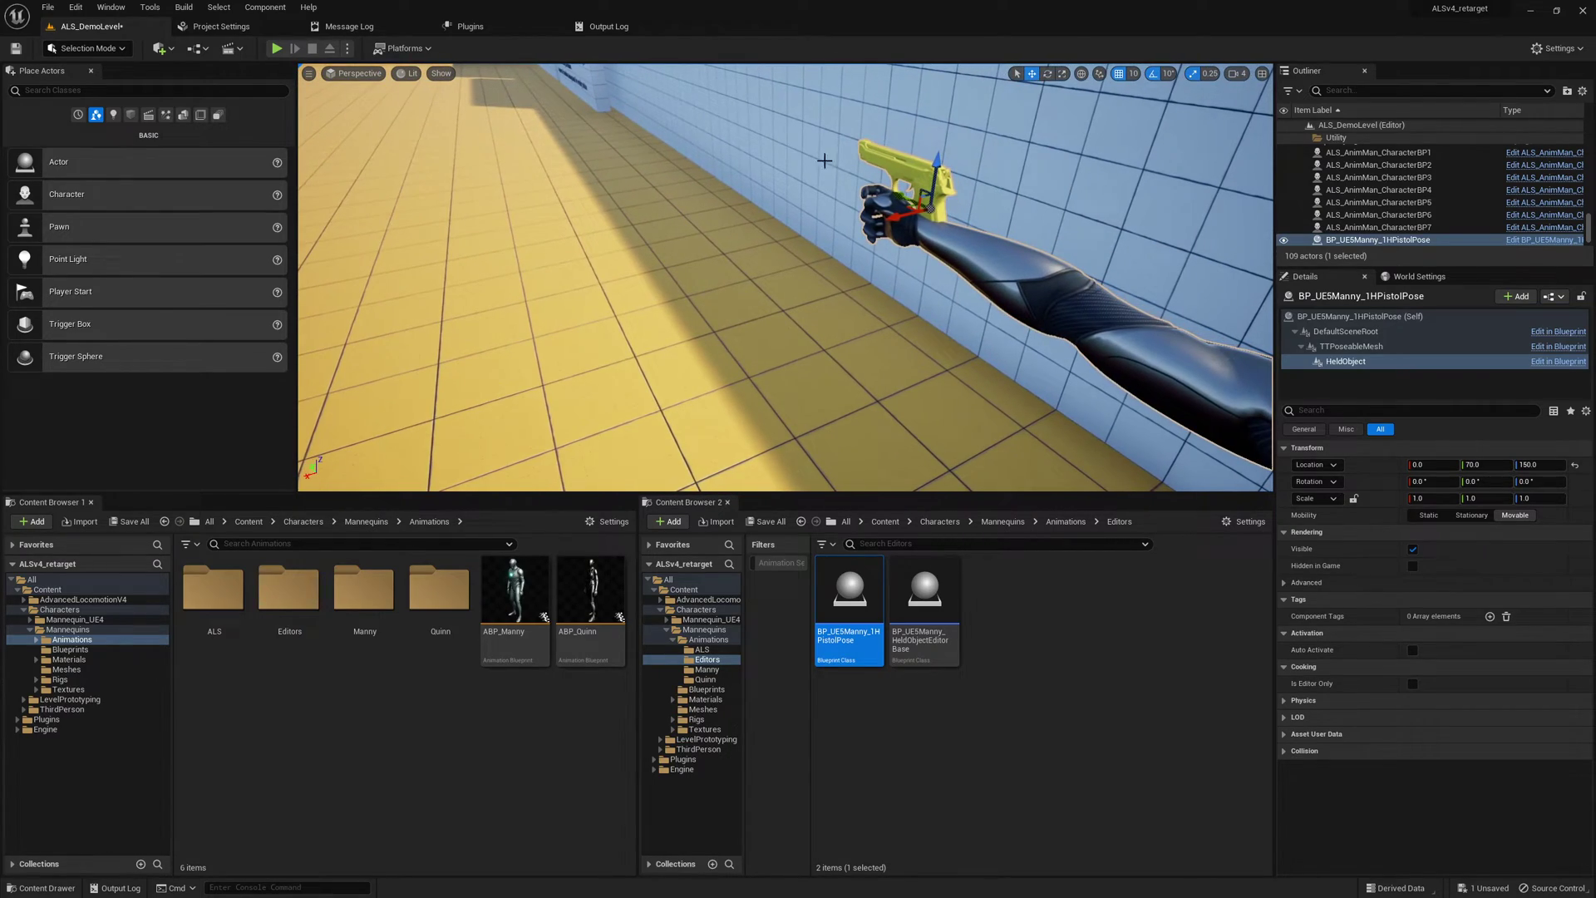
Step: Shift the HeldObject pistol along the extended right hand to X 10 and Y 80
{"action": "left_click_drag", "start_coordinate": [902, 219], "coordinate": [844, 228]}
{"action": "key", "text": "a"}
{"action": "right_click_drag", "start_coordinate": [915, 218], "coordinate": [1101, 216]}
{"action": "key", "text": "w"}
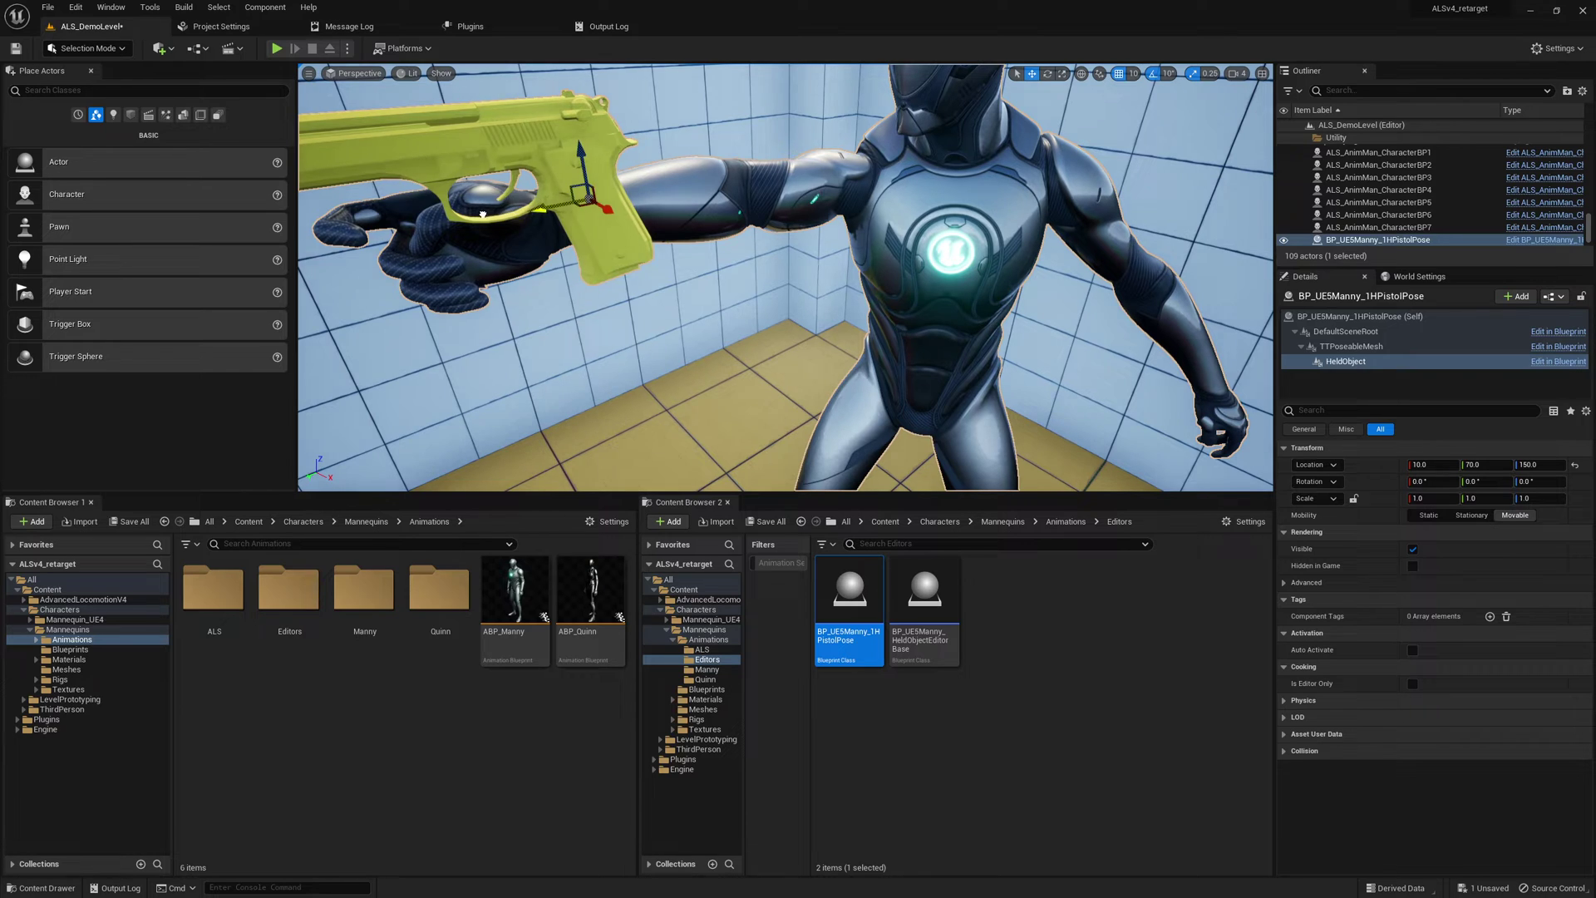
{"action": "left_click_drag", "start_coordinate": [483, 215], "coordinate": [375, 237]}
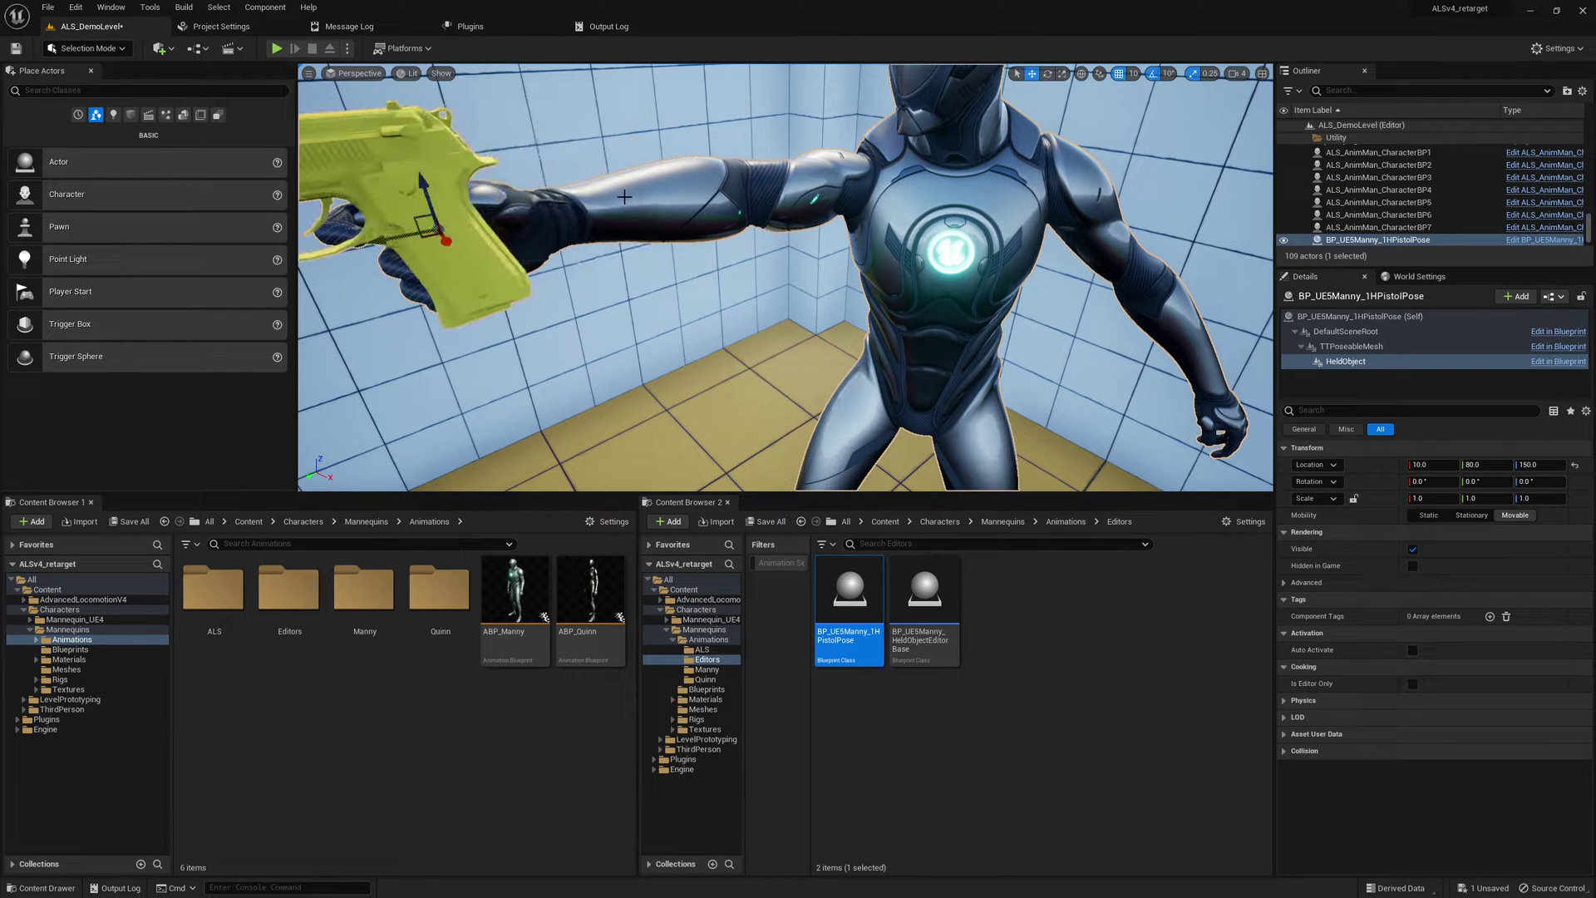
Step: Turn off grid snapping and fine-position the pistol in the right hand at about X 1.9, Y 84.6
{"action": "left_click", "coordinate": [1119, 76]}
{"action": "key", "text": "s"}
{"action": "right_click_drag", "start_coordinate": [902, 170], "coordinate": [965, 224]}
{"action": "key", "text": "a"}
{"action": "right_click_drag", "start_coordinate": [720, 336], "coordinate": [707, 345]}
{"action": "left_click_drag", "start_coordinate": [944, 252], "coordinate": [857, 275]}
{"action": "key", "text": "d"}
{"action": "mouse_move", "coordinate": [898, 279]}
{"action": "right_mouse_down"}
{"action": "mouse_move", "coordinate": [823, 253]}
{"action": "mouse_move", "coordinate": [897, 278]}
{"action": "right_mouse_up"}
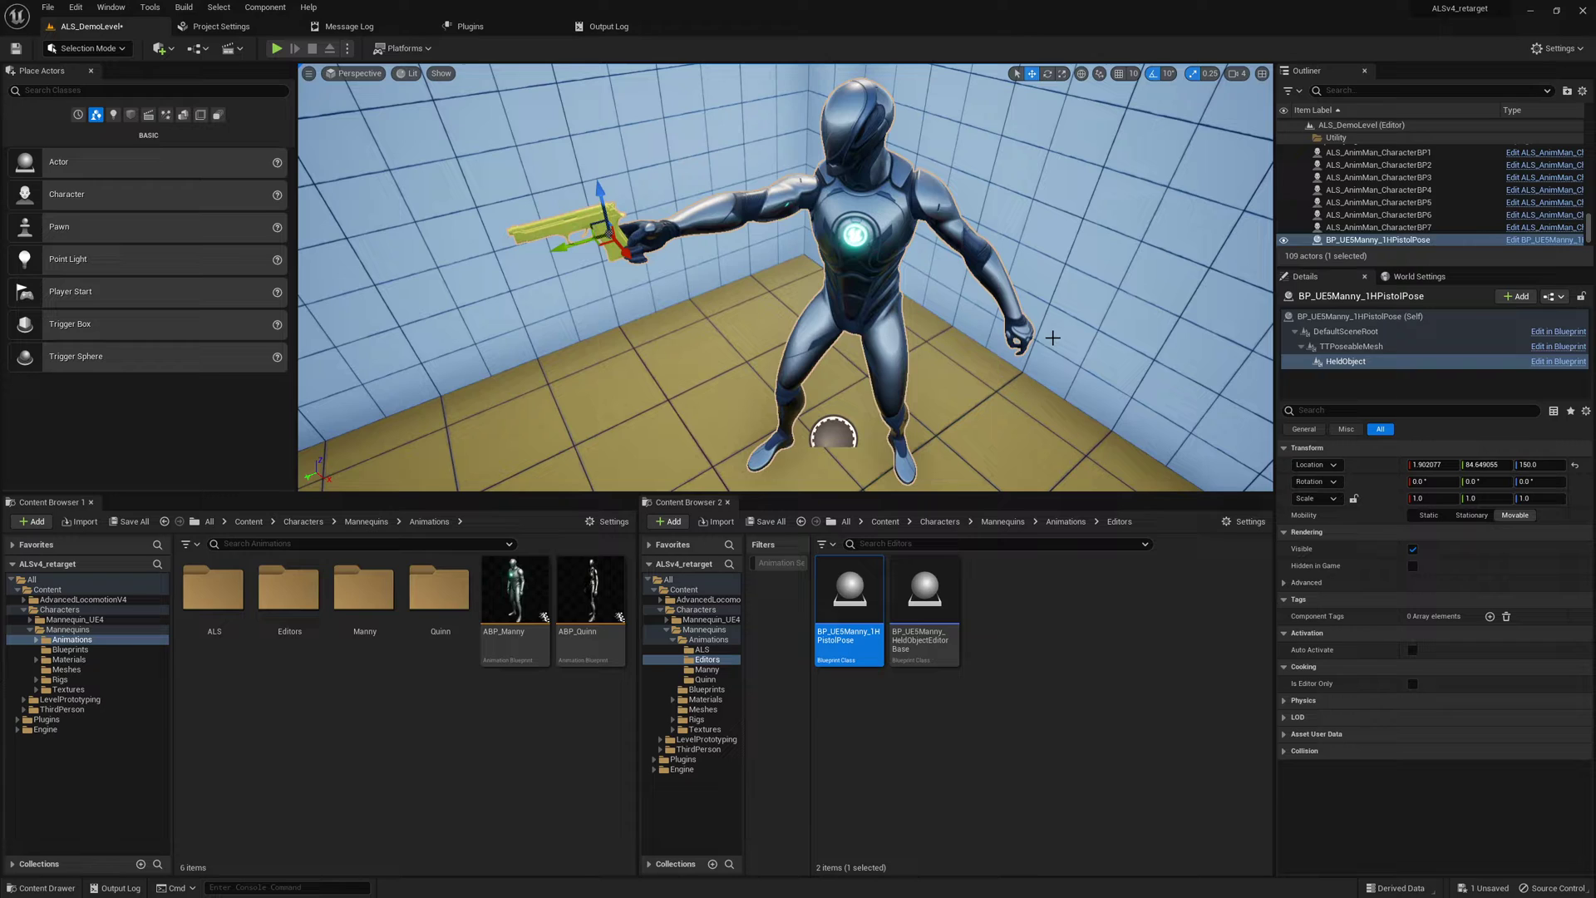
Step: Copy the location (X=-7.129964,Y=1.818774,Z=1.128301) from the Notepad++ notes into the actor's Relative Held Object Location
{"action": "left_click", "coordinate": [1405, 317]}
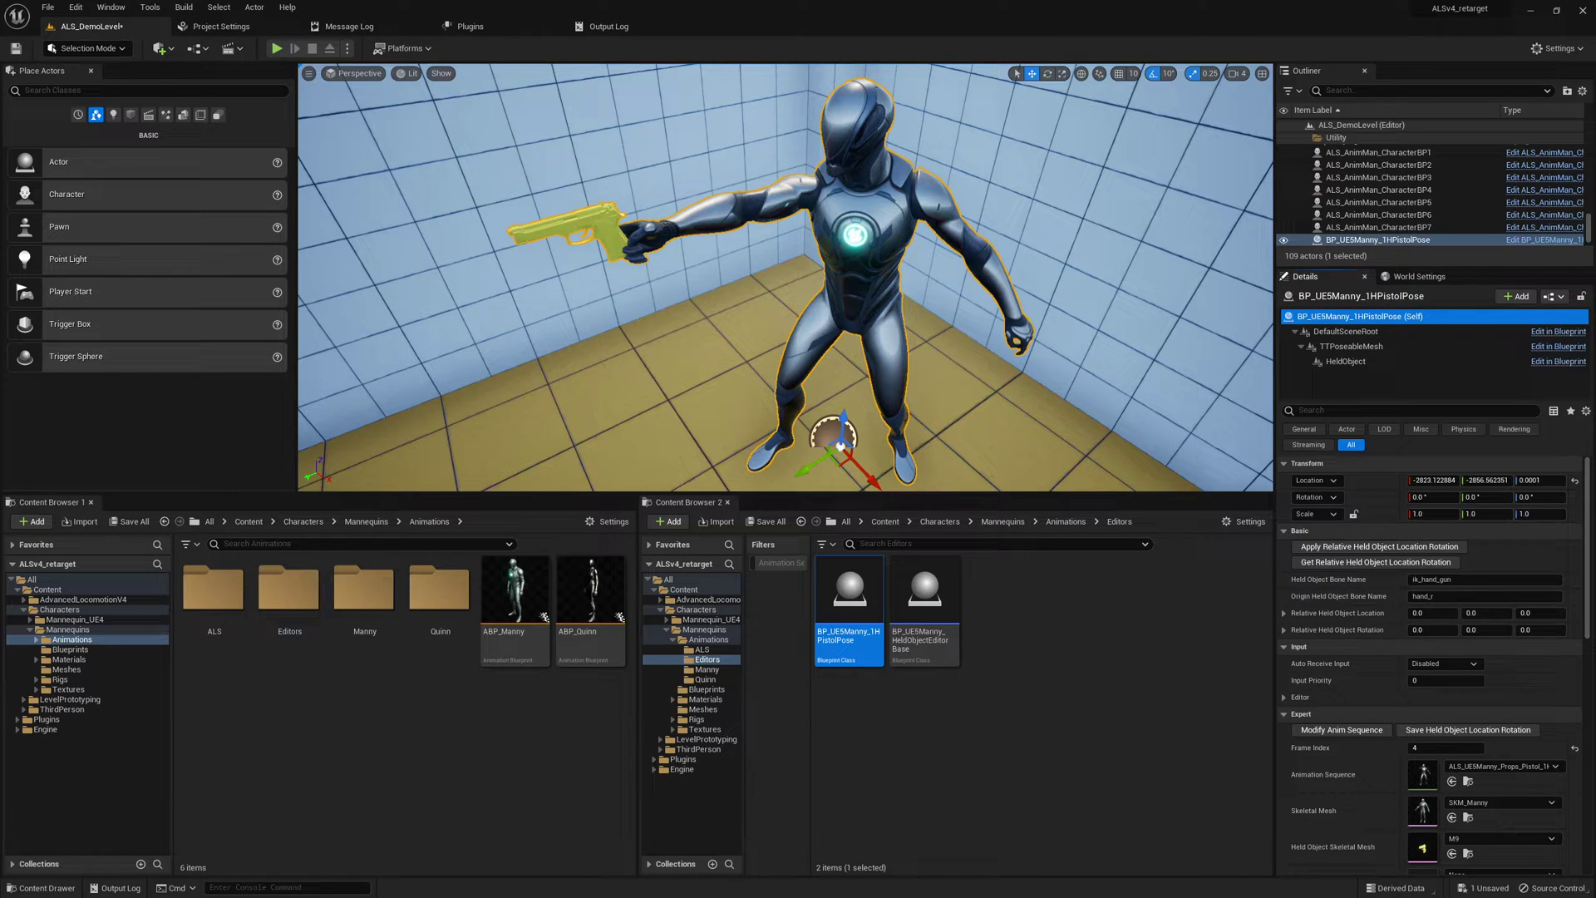
{"action": "key", "text": "alt+Tab"}
{"action": "left_click_drag", "start_coordinate": [1257, 253], "coordinate": [1114, 253]}
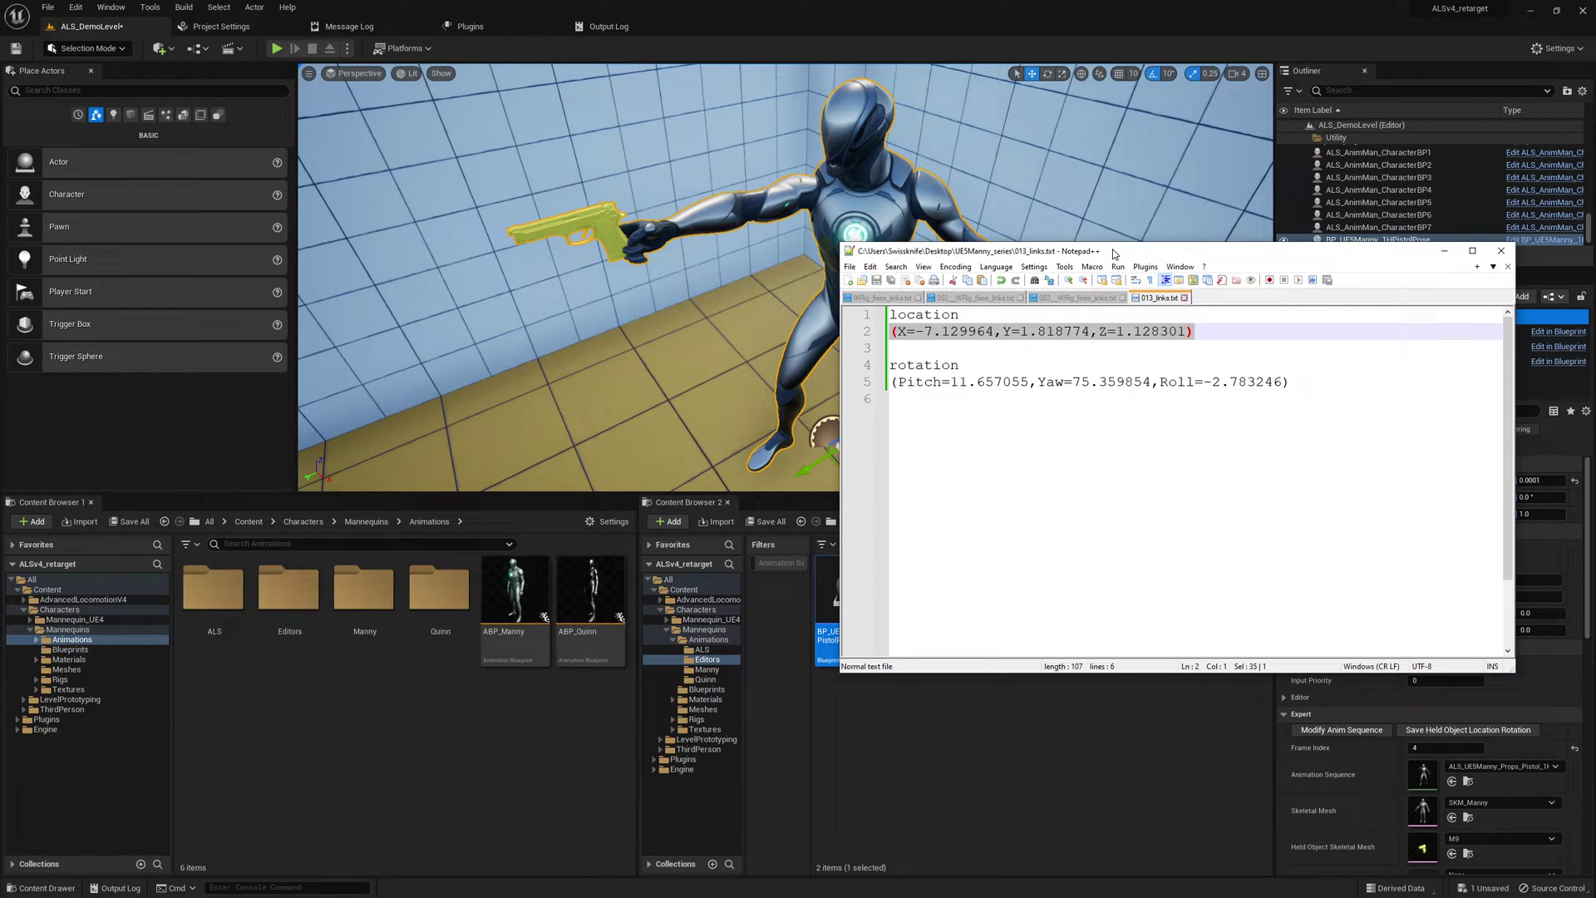
{"action": "left_click_drag", "start_coordinate": [1114, 253], "coordinate": [1595, 275]}
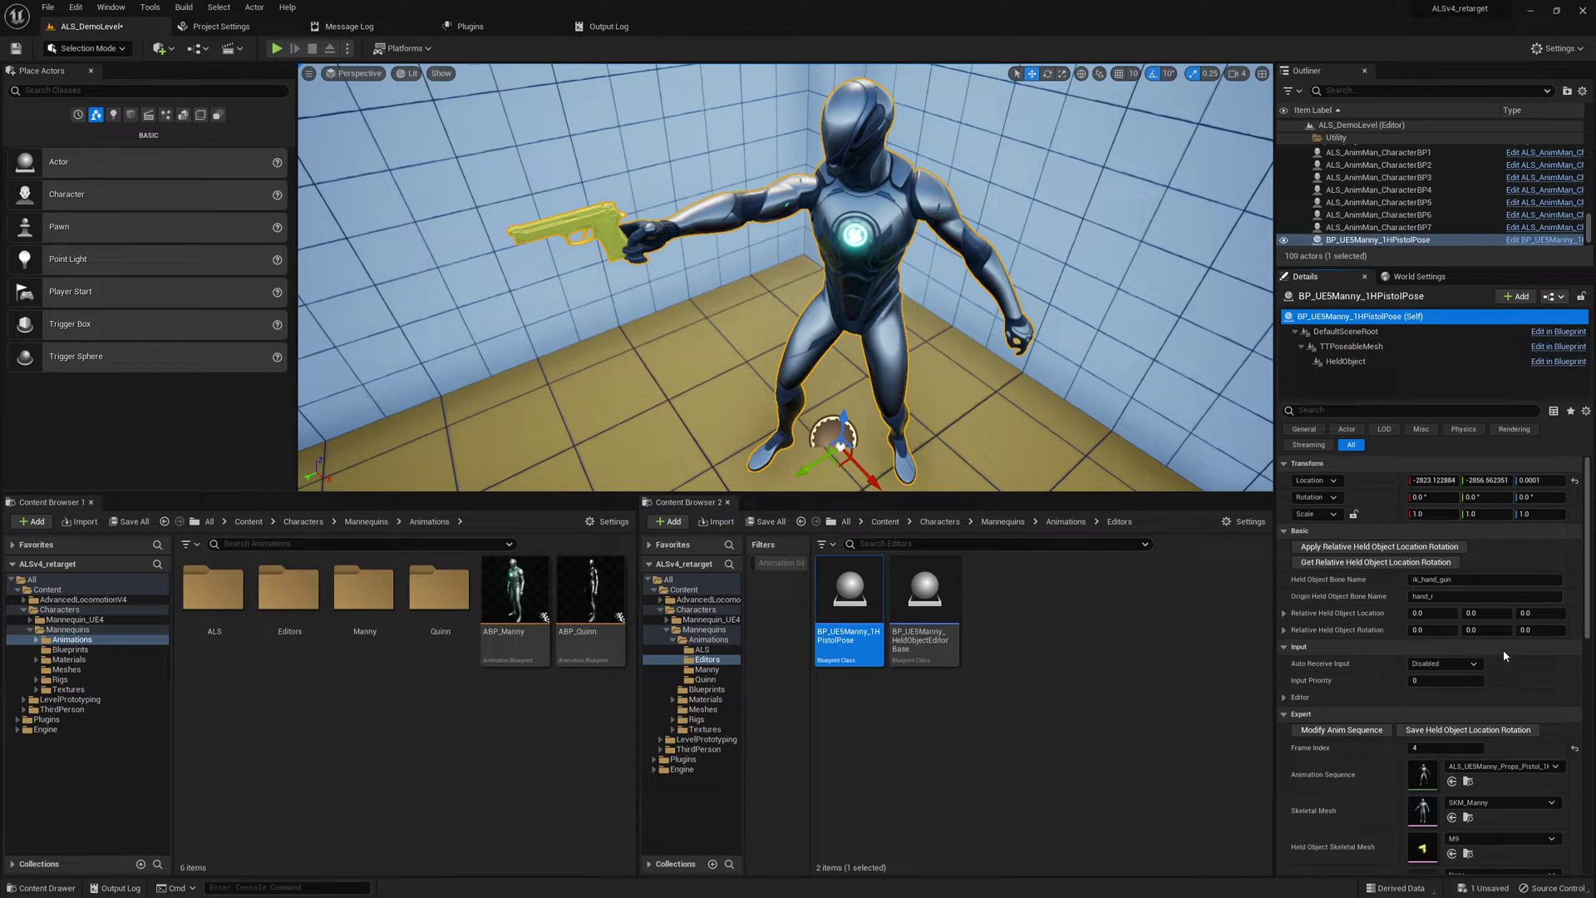
{"action": "right_click", "coordinate": [1363, 616]}
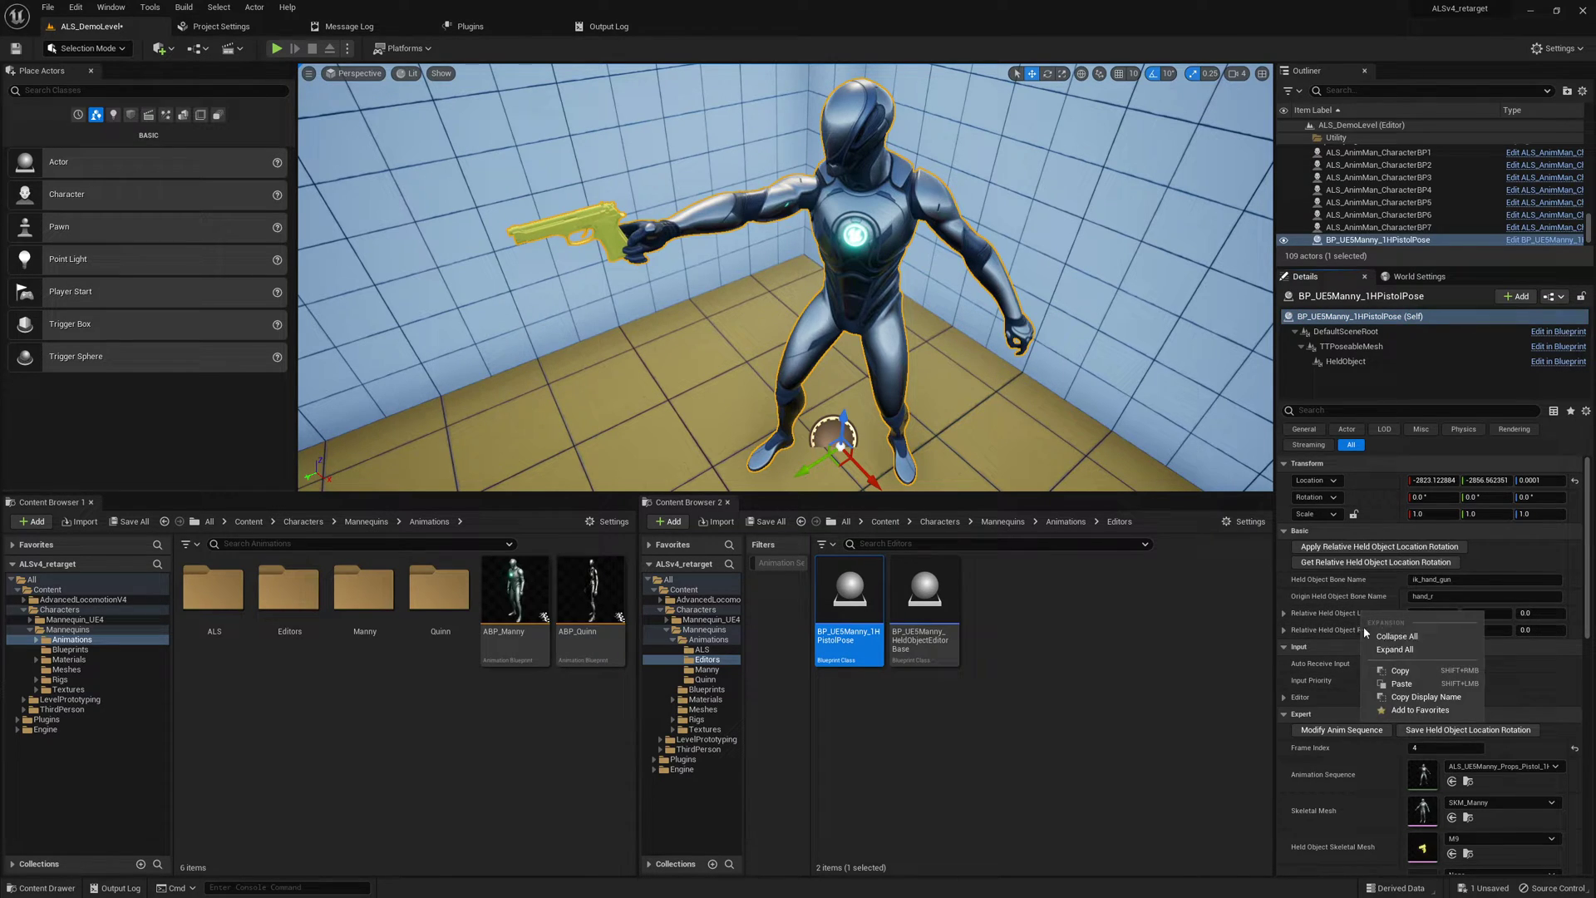
{"action": "left_click", "coordinate": [1385, 683]}
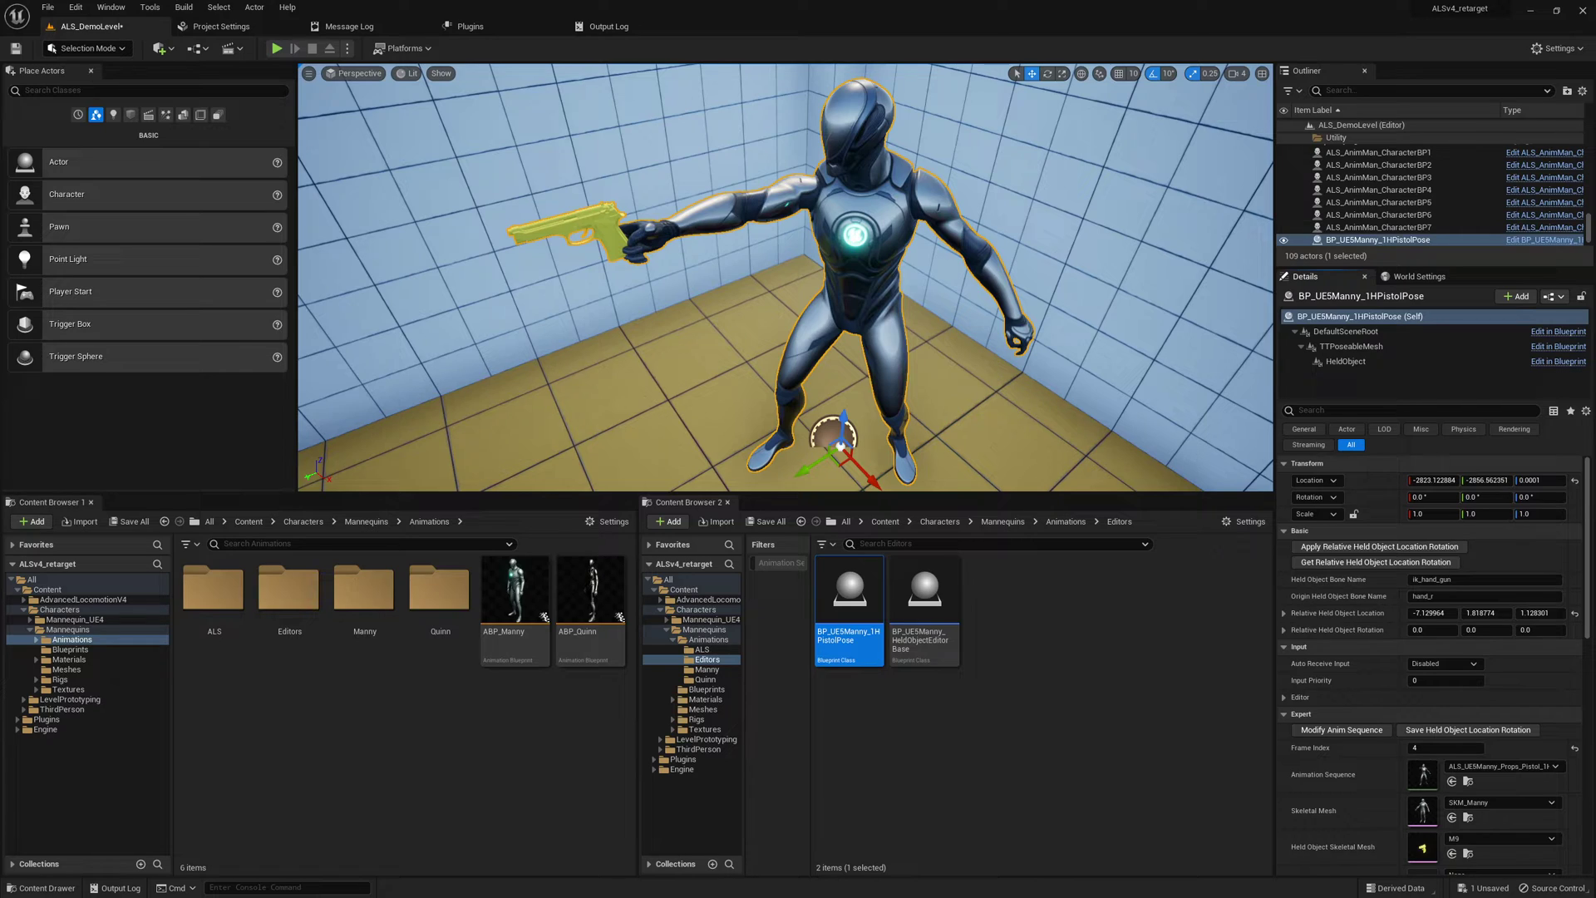
Step: Copy the rotation (Pitch=11.657055,Yaw=75.359854,Roll=-2.783246) from the notes into Relative Held Object Rotation
{"action": "right_click", "coordinate": [1350, 631]}
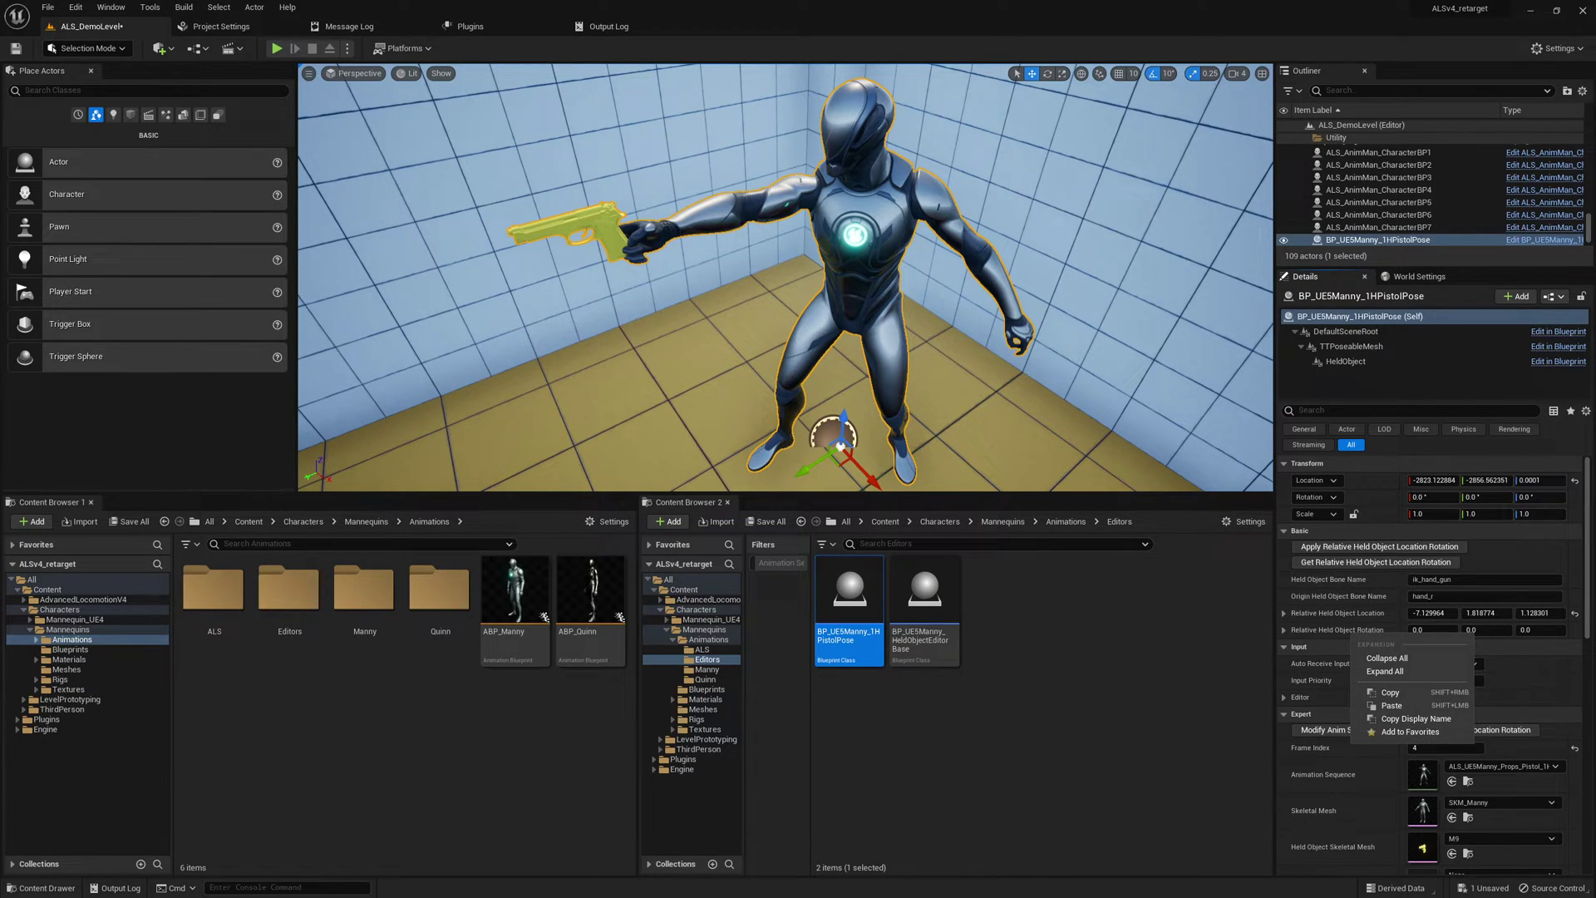
{"action": "left_click_drag", "start_coordinate": [1595, 218], "coordinate": [665, 171]}
{"action": "right_click", "coordinate": [1355, 629]}
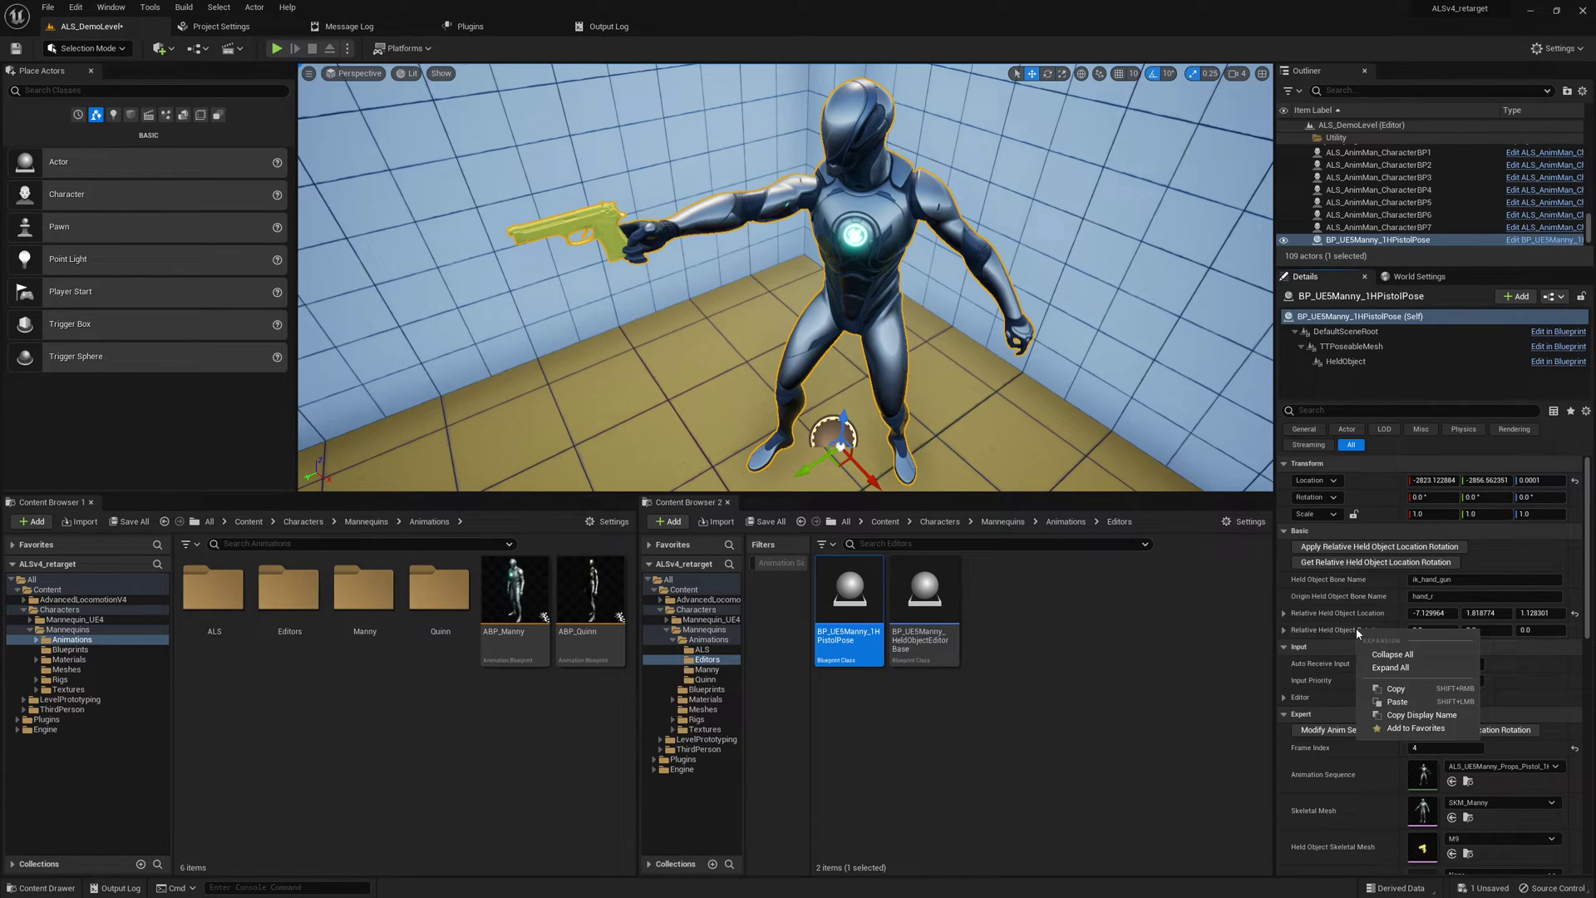
{"action": "left_click", "coordinate": [1392, 699]}
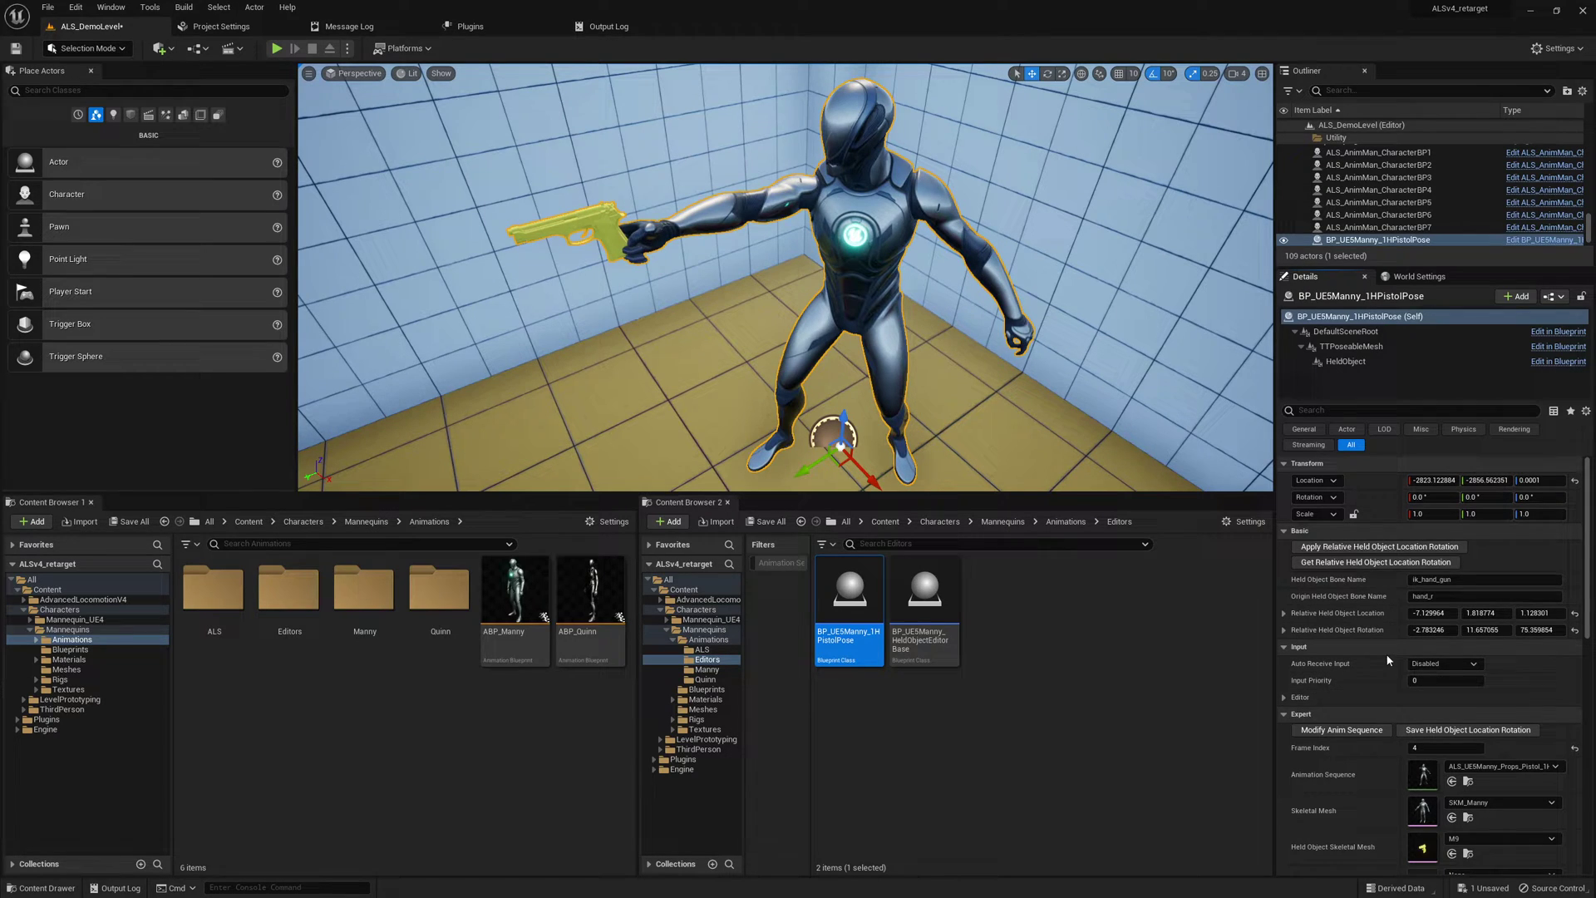
Step: Run Get Relative Held Object Location Rotation to fill the relative fields from the pistol's current placement
{"action": "left_click", "coordinate": [1372, 563]}
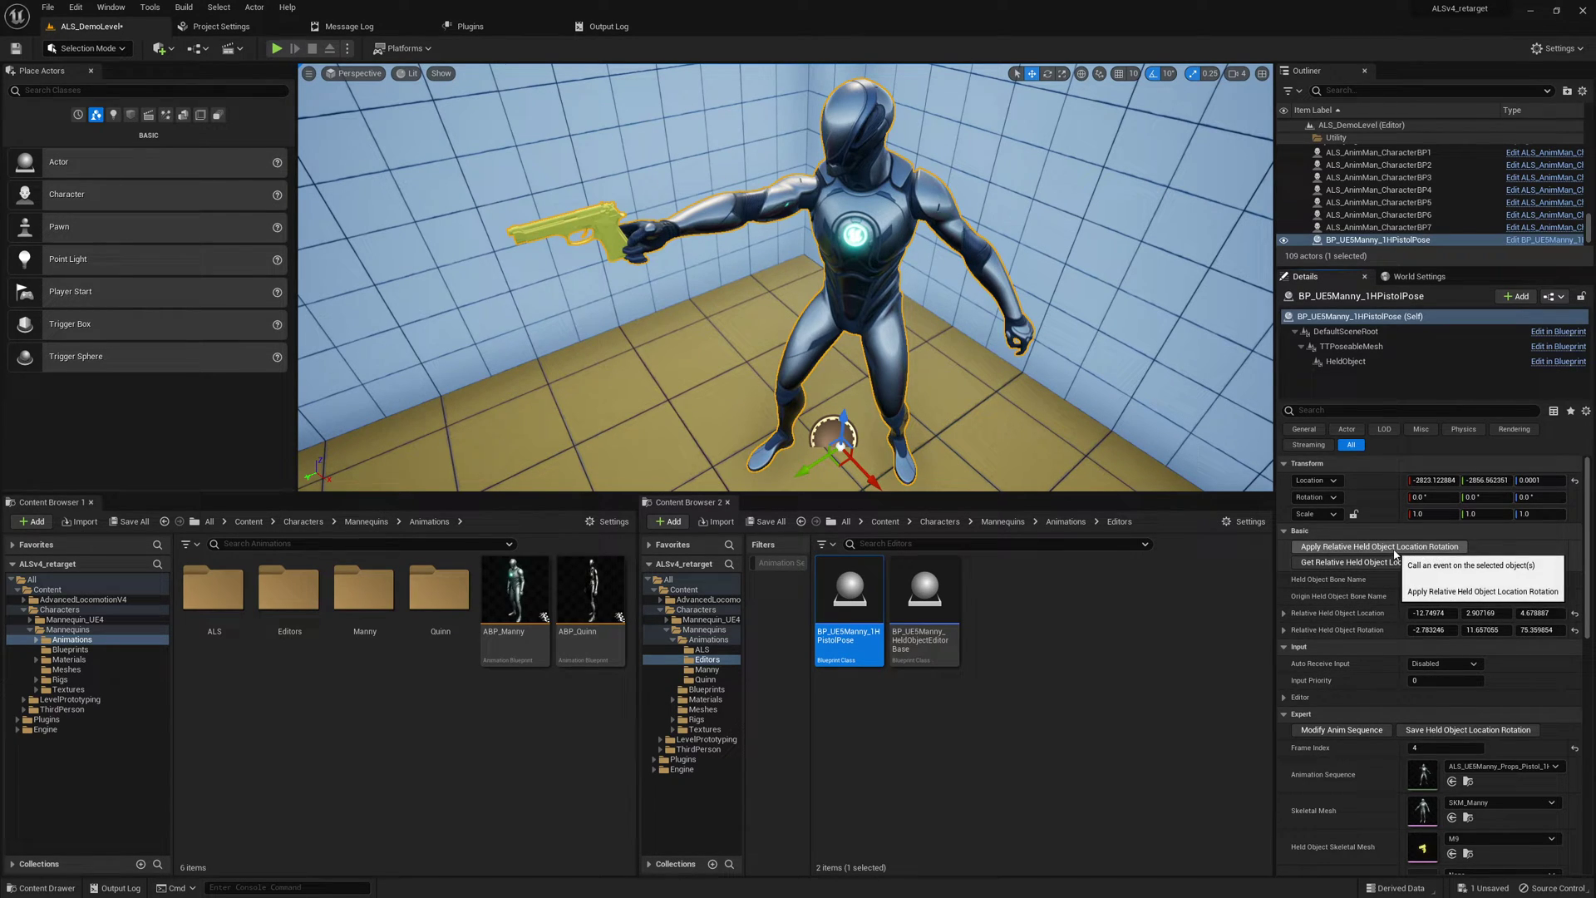
{"action": "mouse_move", "coordinate": [1436, 747]}
{"action": "left_mouse_down"}
{"action": "mouse_move", "coordinate": [1453, 748]}
{"action": "mouse_move", "coordinate": [1436, 748]}
{"action": "left_mouse_up"}
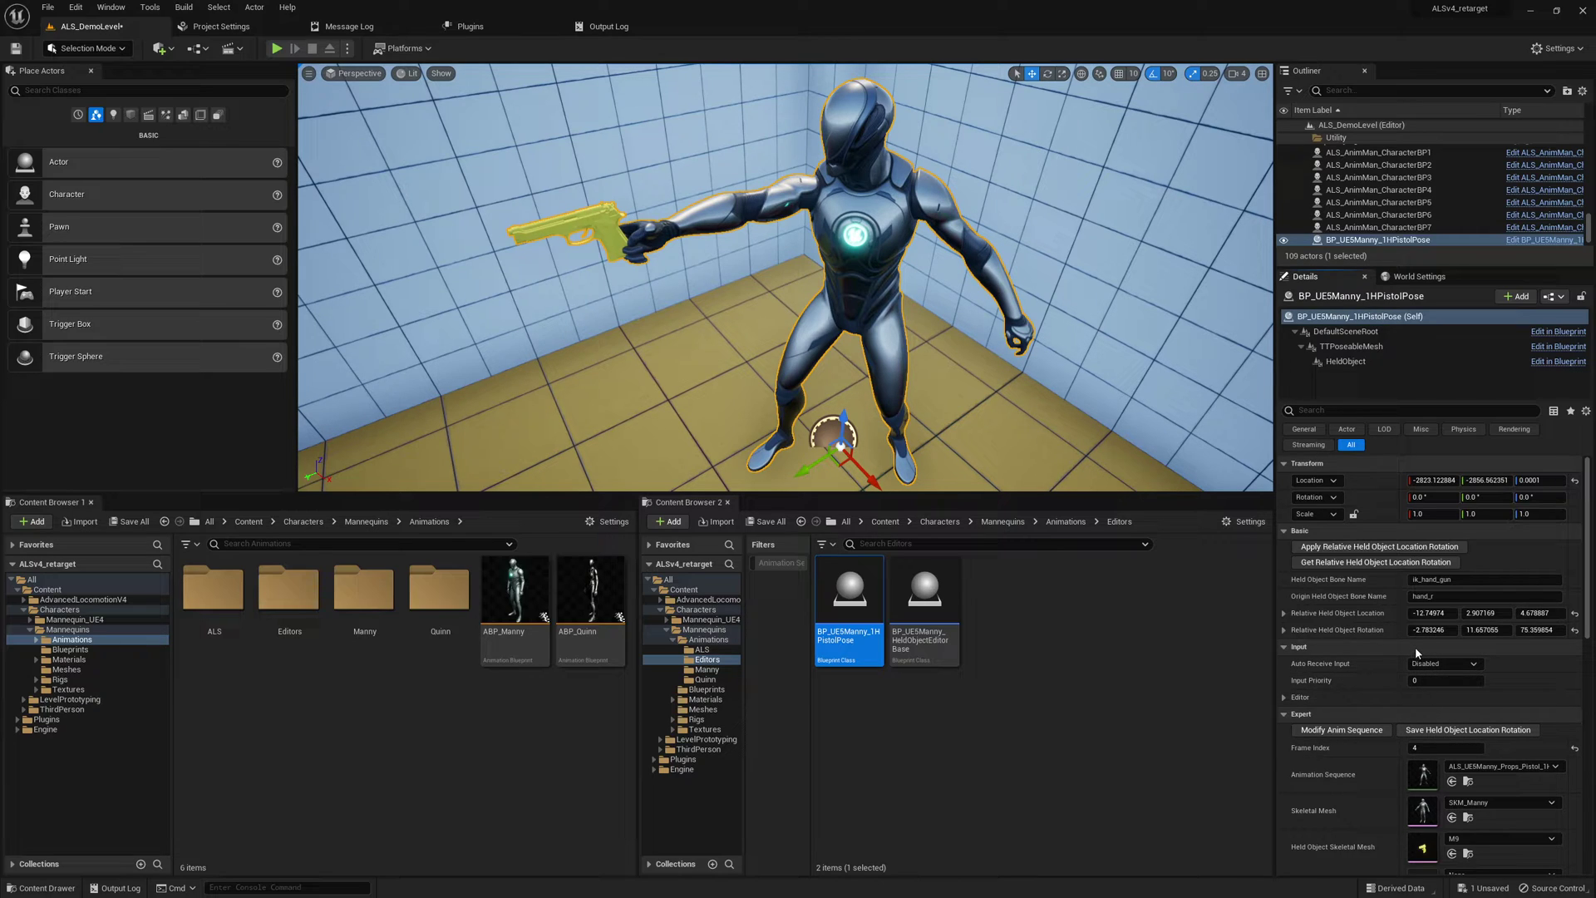
Step: Paste the copied rotation (Pitch=11.657055,Yaw=75.359854,Roll=-2.783246) into Relative Held Object Rotation again
{"action": "right_click", "coordinate": [1359, 615]}
{"action": "right_click", "coordinate": [1310, 630]}
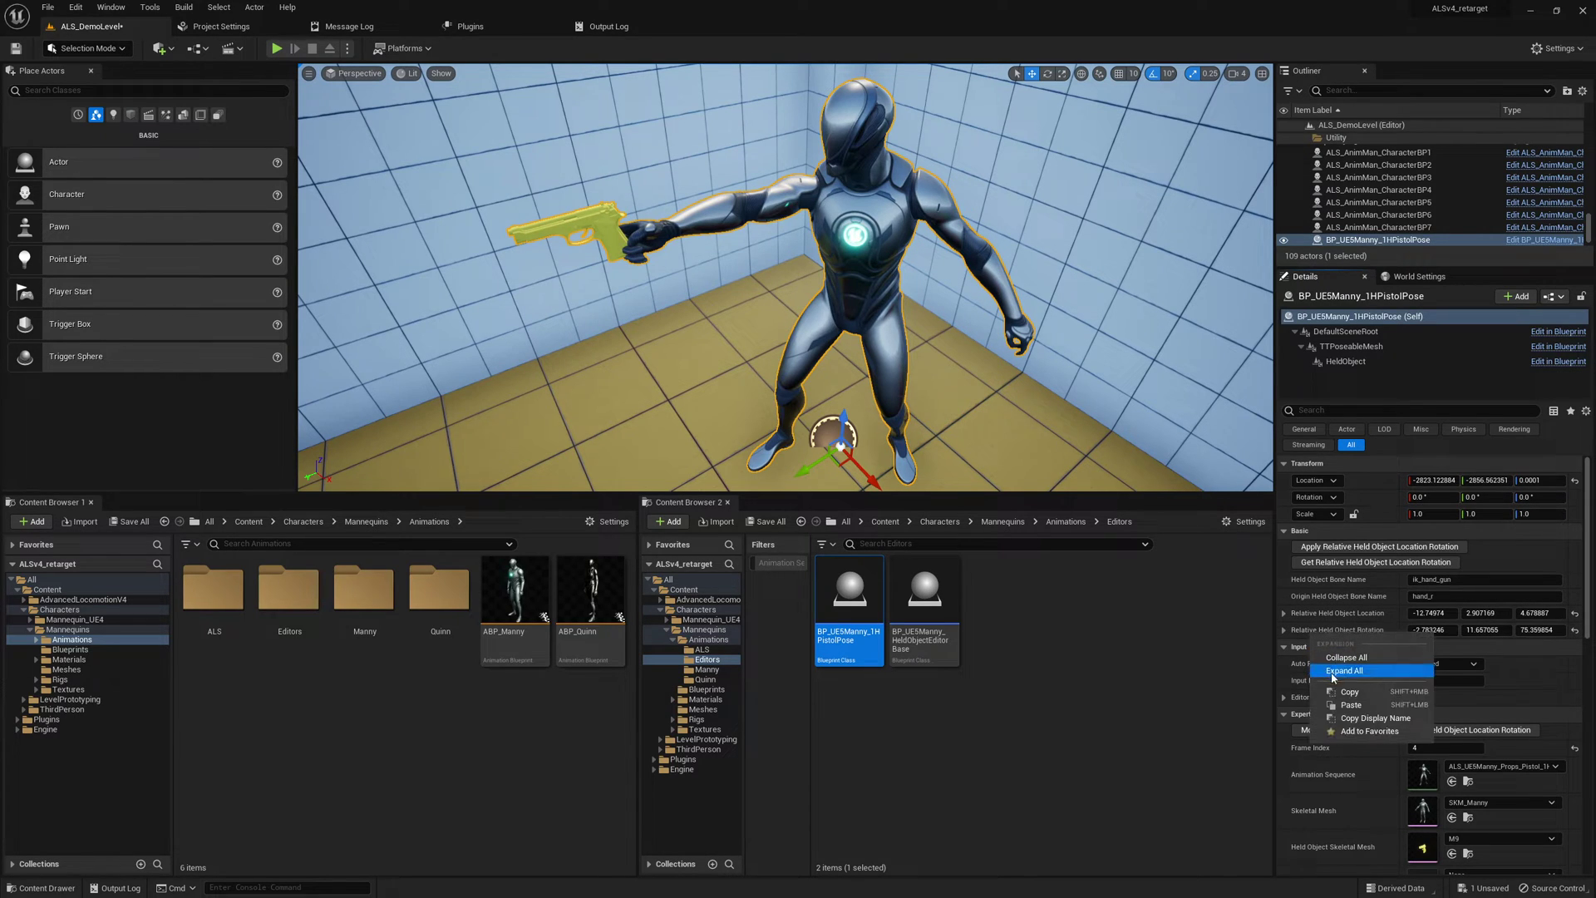
{"action": "left_click", "coordinate": [1338, 705]}
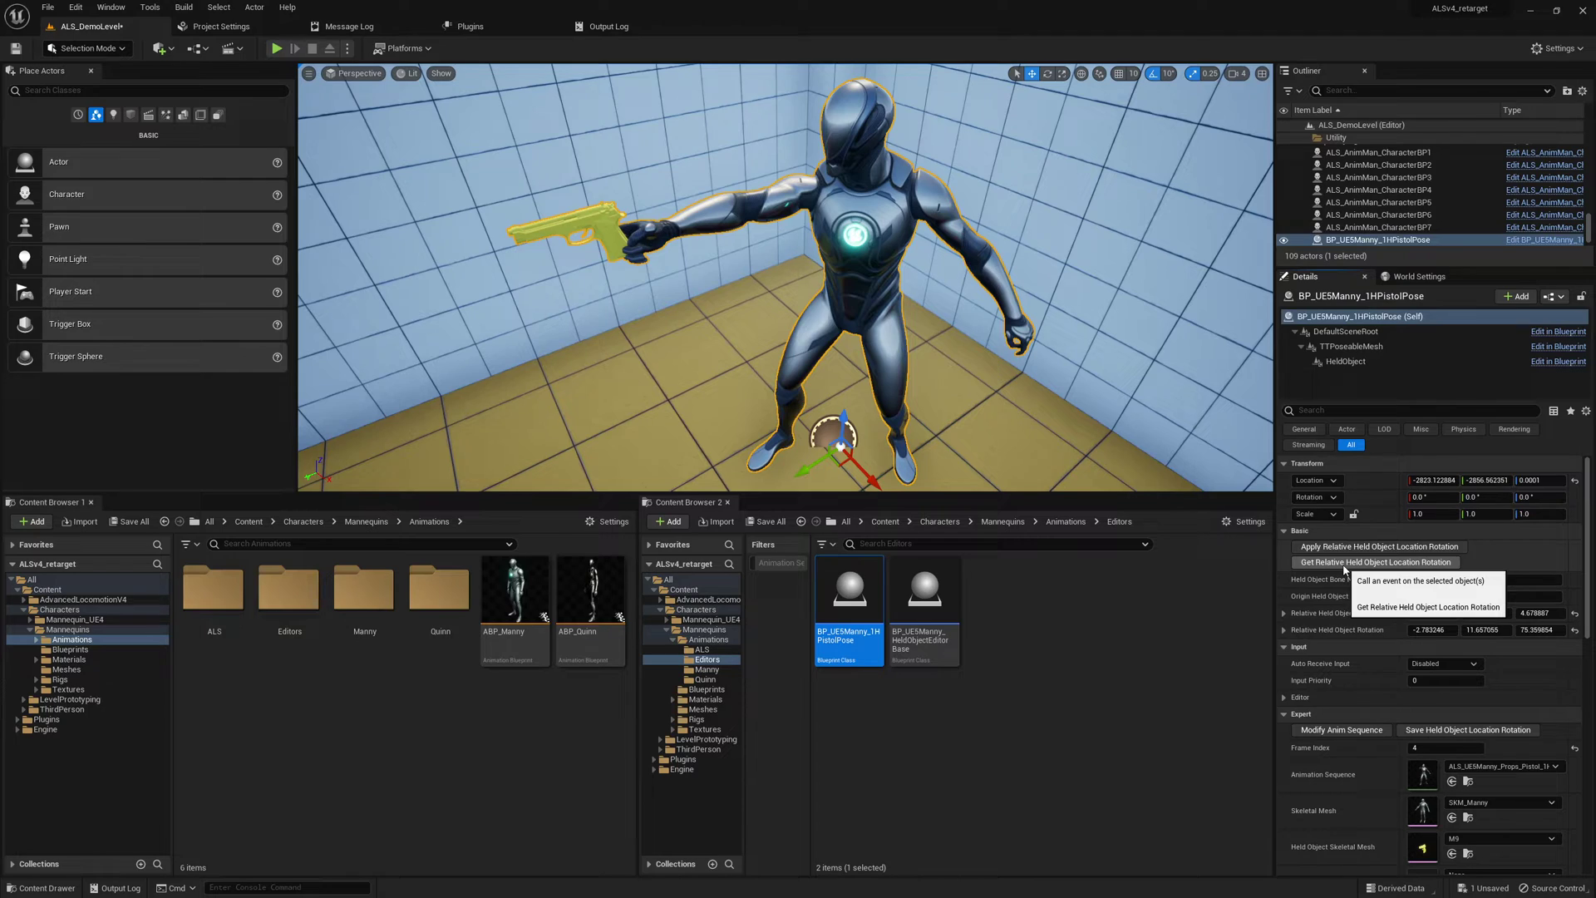
Step: Copy the location (X=-7.129964,Y=1.818774,Z=1.128301) from the Notepad++ notes back into the actor's Relative Held Object Location
{"action": "key", "text": "alt+Tab"}
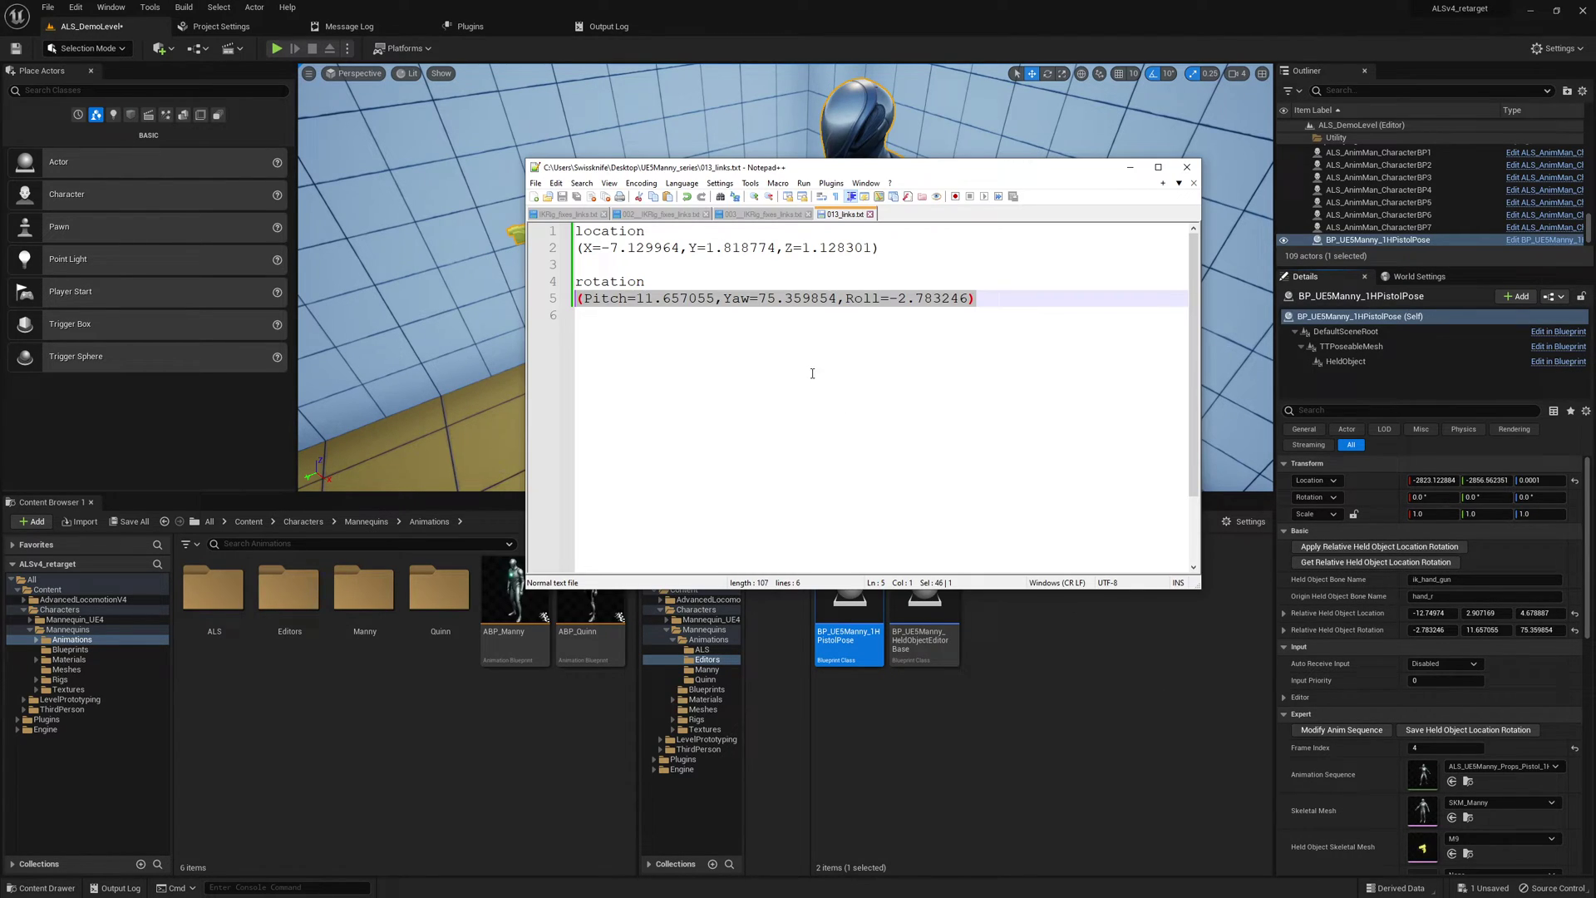
{"action": "left_click", "coordinate": [905, 242]}
{"action": "key", "text": "shift+Home"}
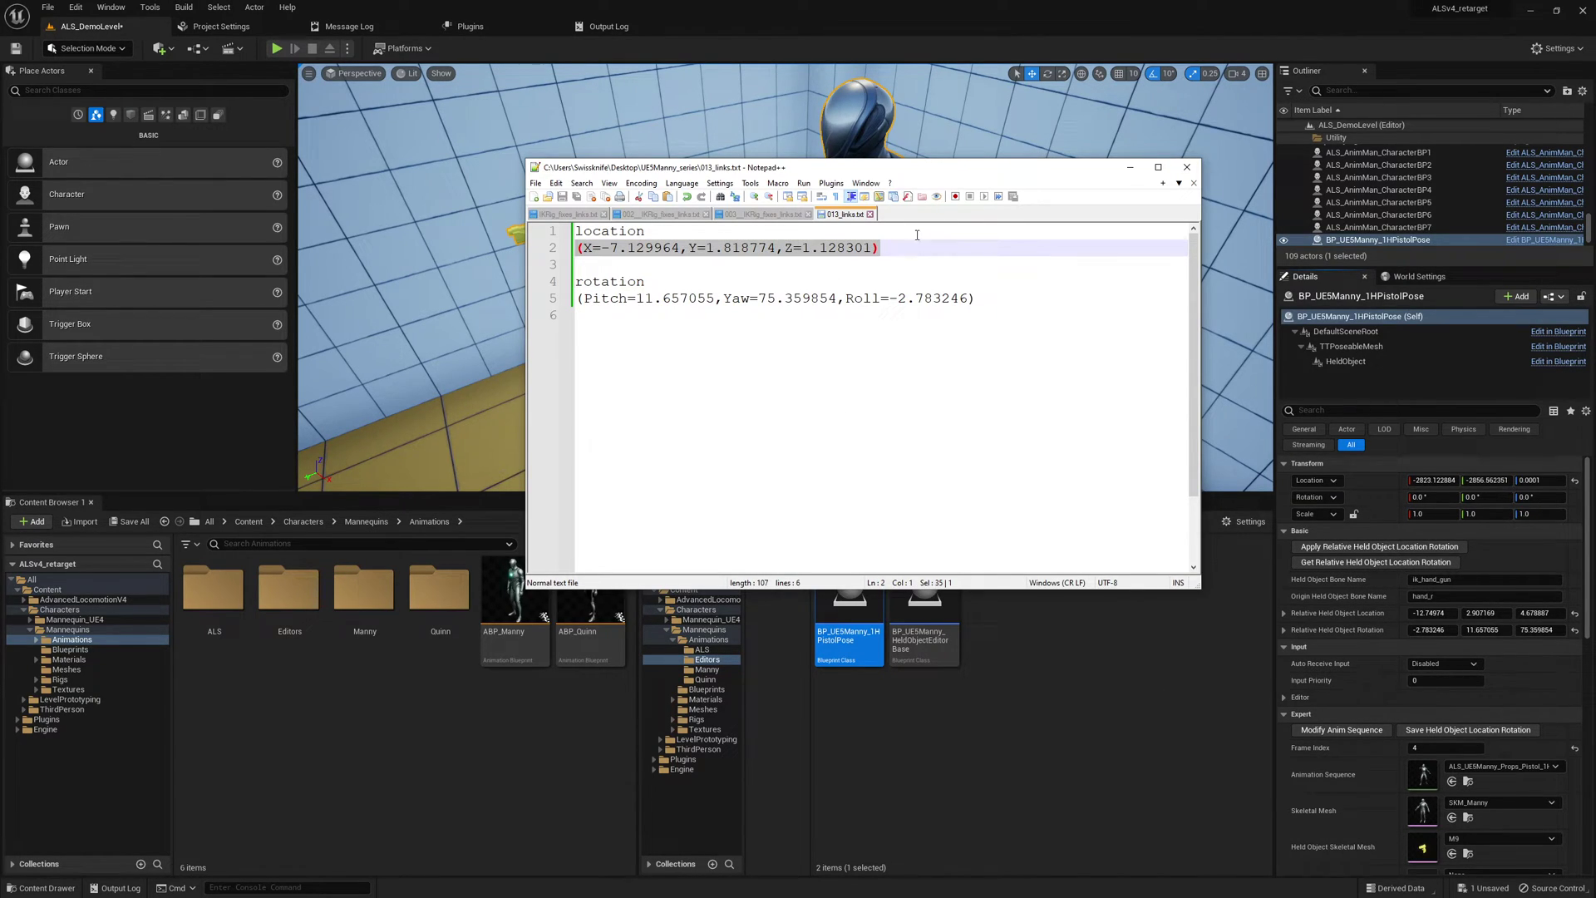
{"action": "key", "text": "alt+Tab"}
{"action": "right_click", "coordinate": [1340, 617]}
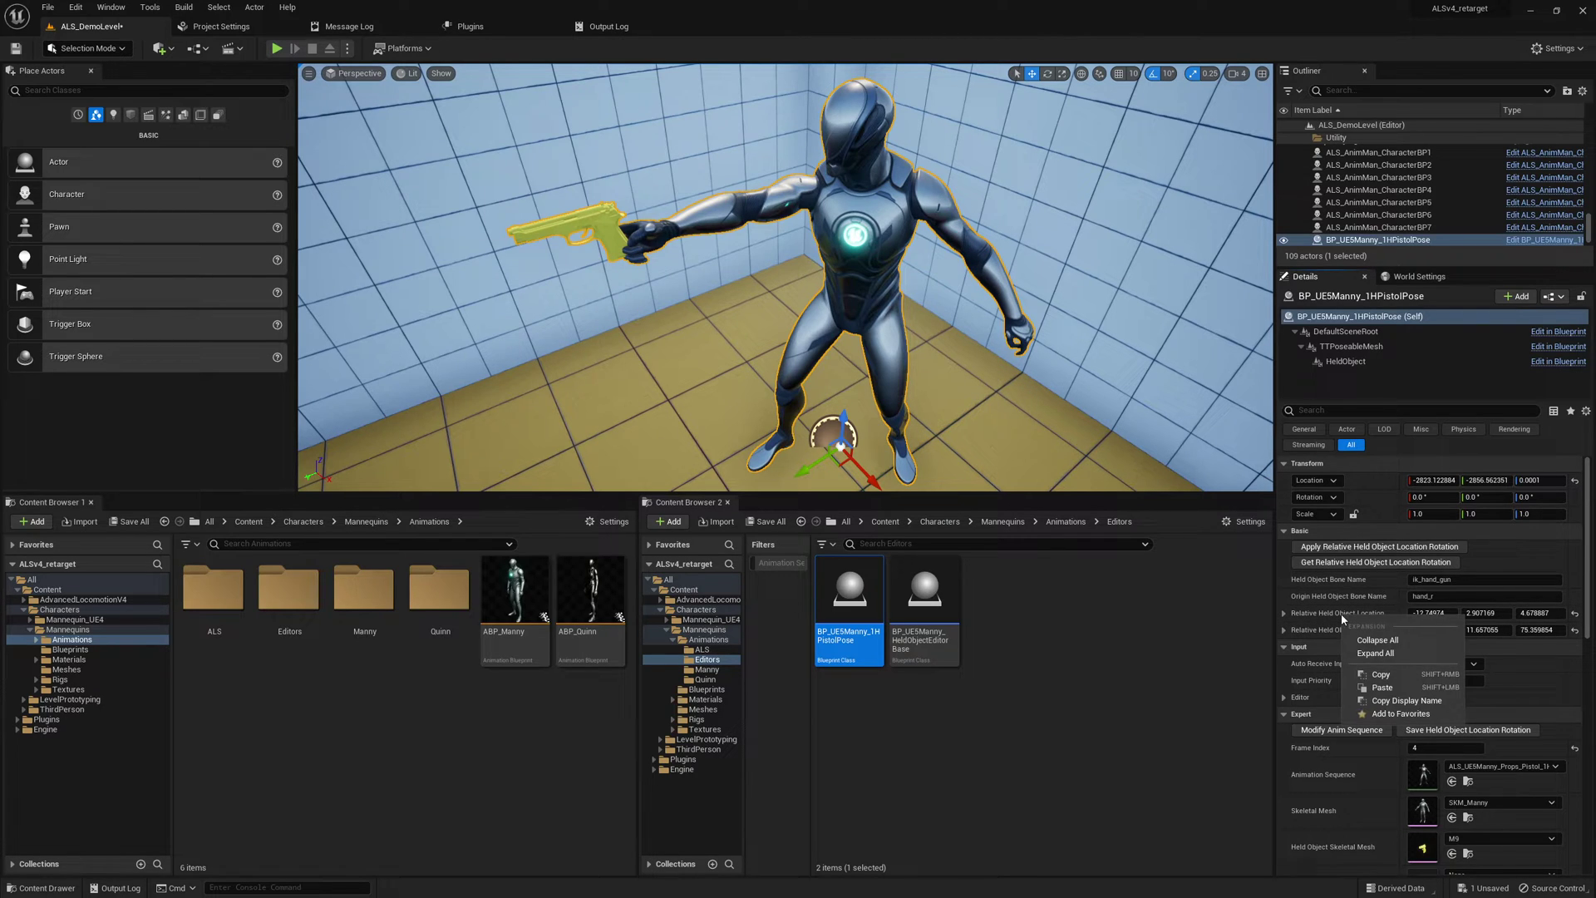
{"action": "left_click", "coordinate": [1366, 688]}
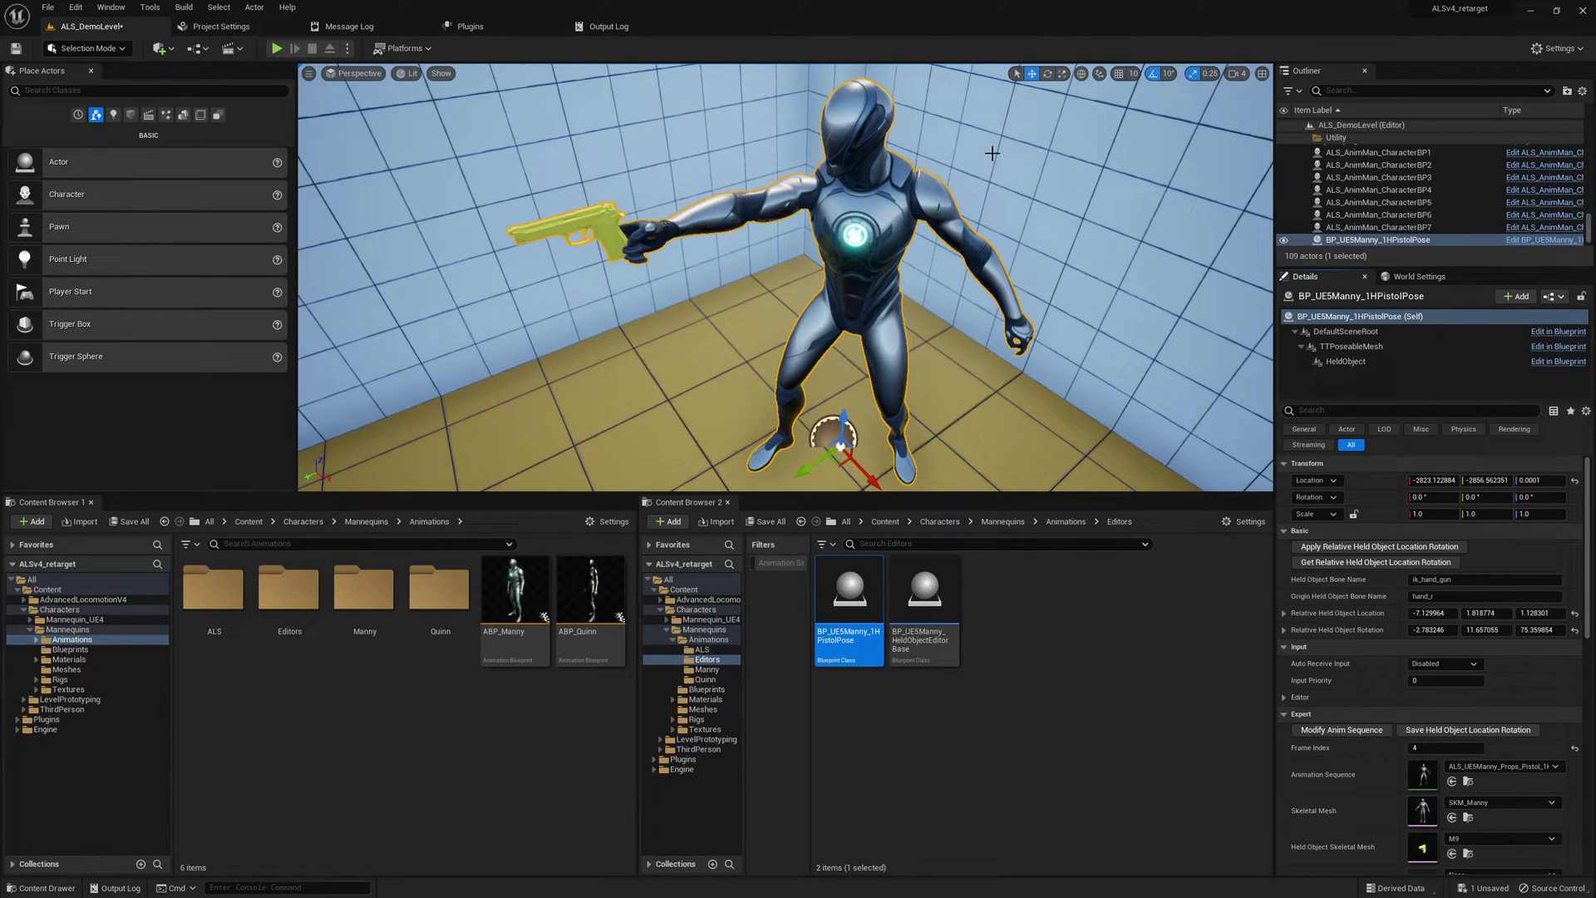
Step: Copy the rotation (Pitch=11.657055,Yaw=75.359854,Roll=-2.783246) from the Notepad++ notes back into the actor's Relative Held Object Rotation
{"action": "key", "text": "alt+Tab"}
{"action": "left_click", "coordinate": [982, 300]}
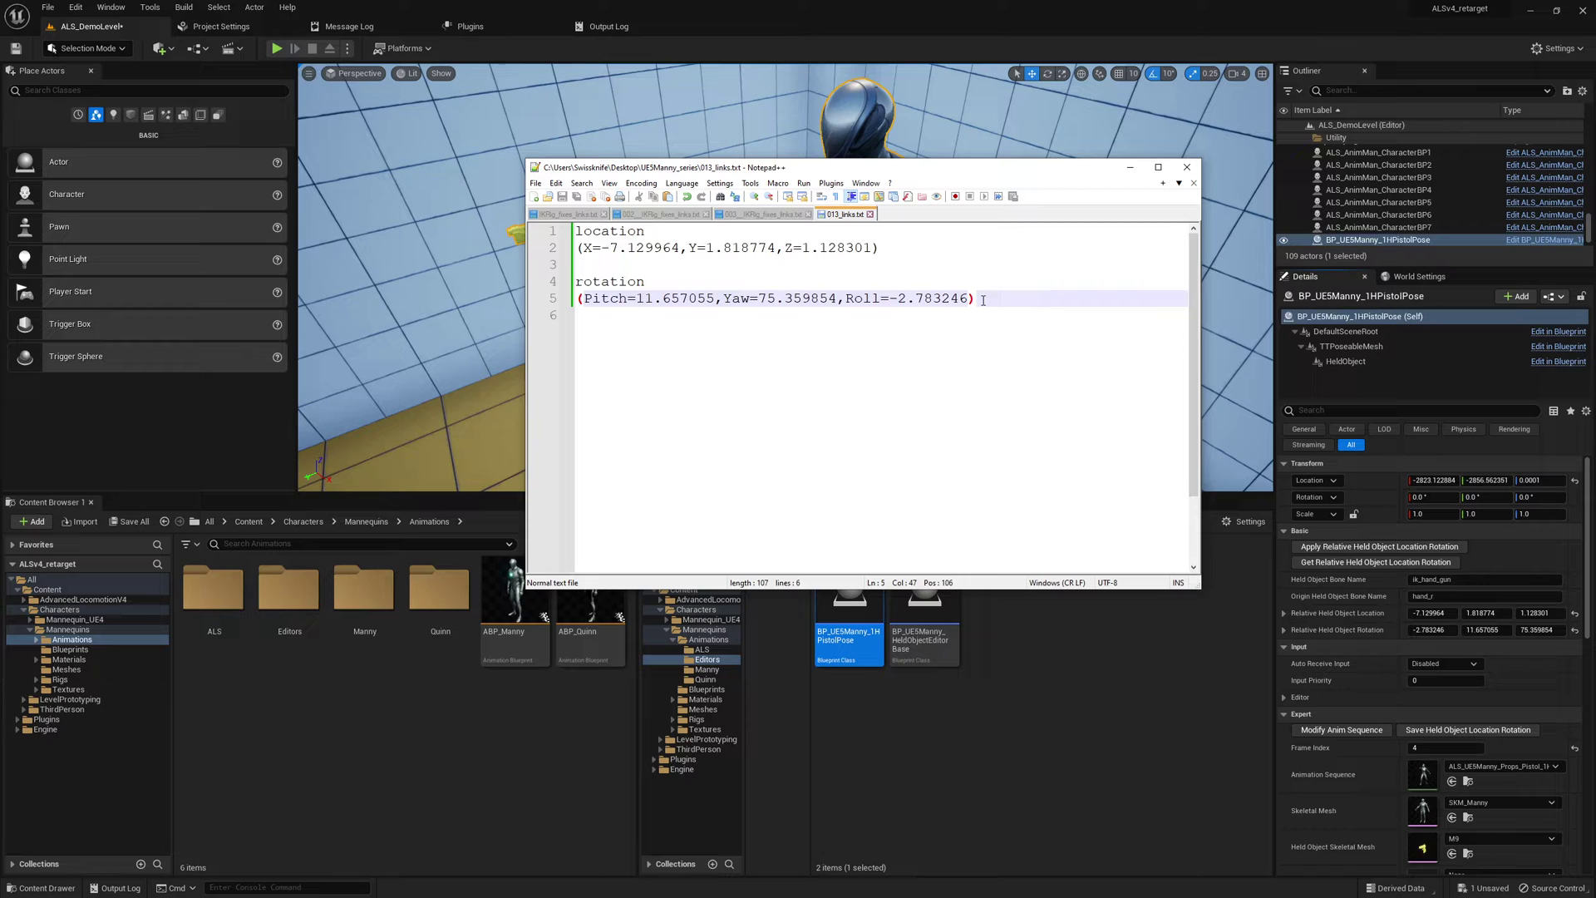
{"action": "key", "text": "shift+Up"}
{"action": "key", "text": "shift+Up"}
{"action": "key", "text": "shift+Up"}
{"action": "key", "text": "shift+Up"}
{"action": "left_click", "coordinate": [983, 300]}
{"action": "key", "text": "shift+Home"}
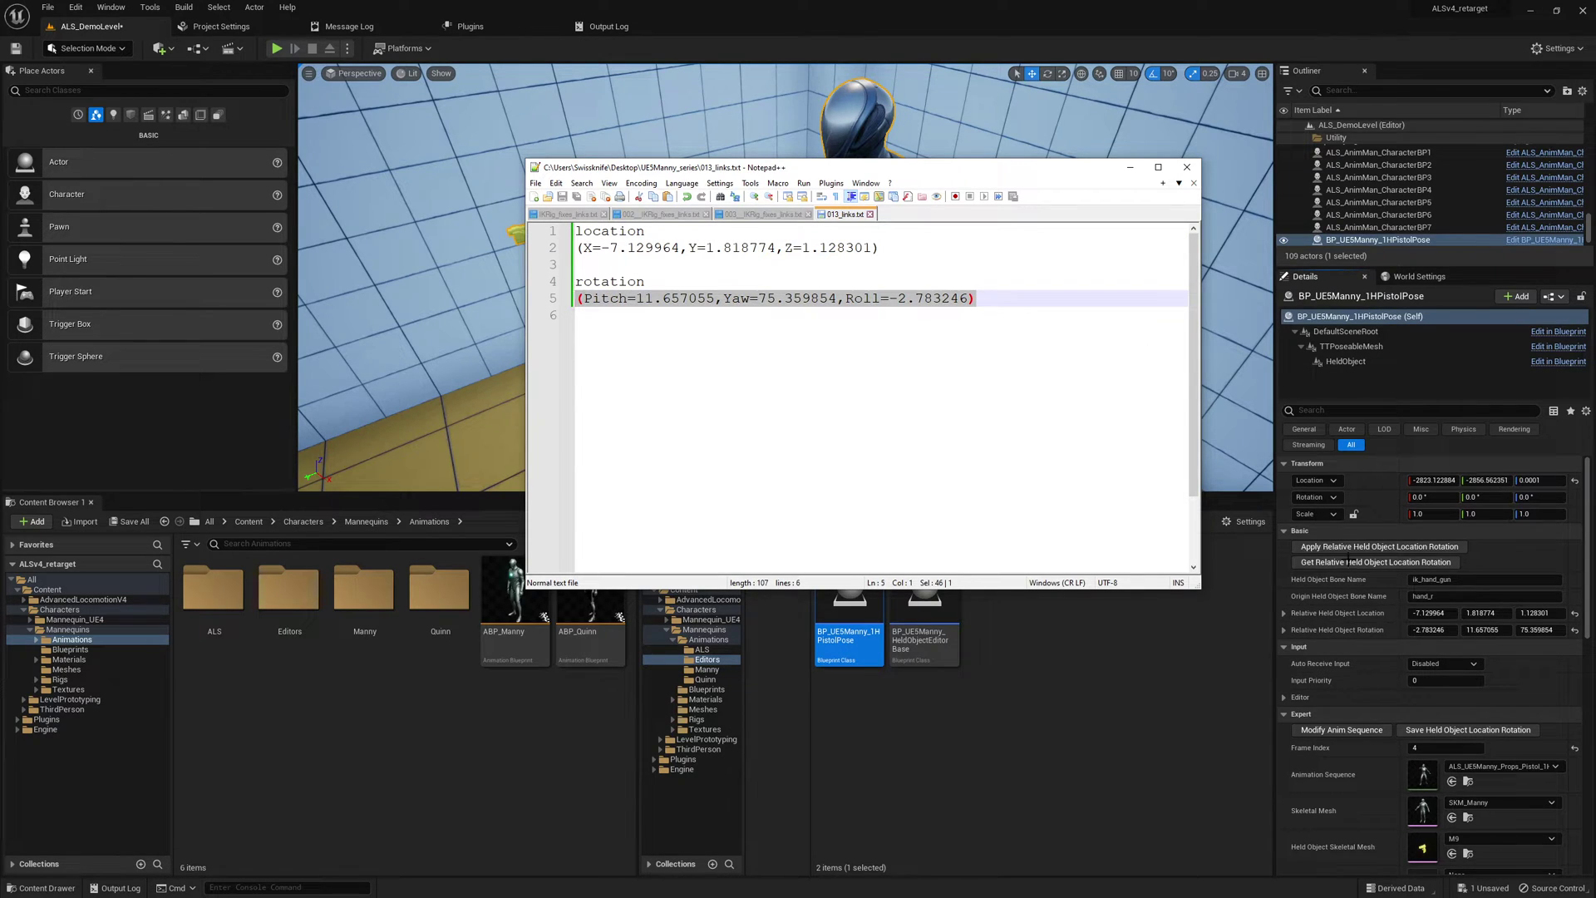
{"action": "right_click", "coordinate": [1344, 631]}
{"action": "left_click", "coordinate": [1366, 706]}
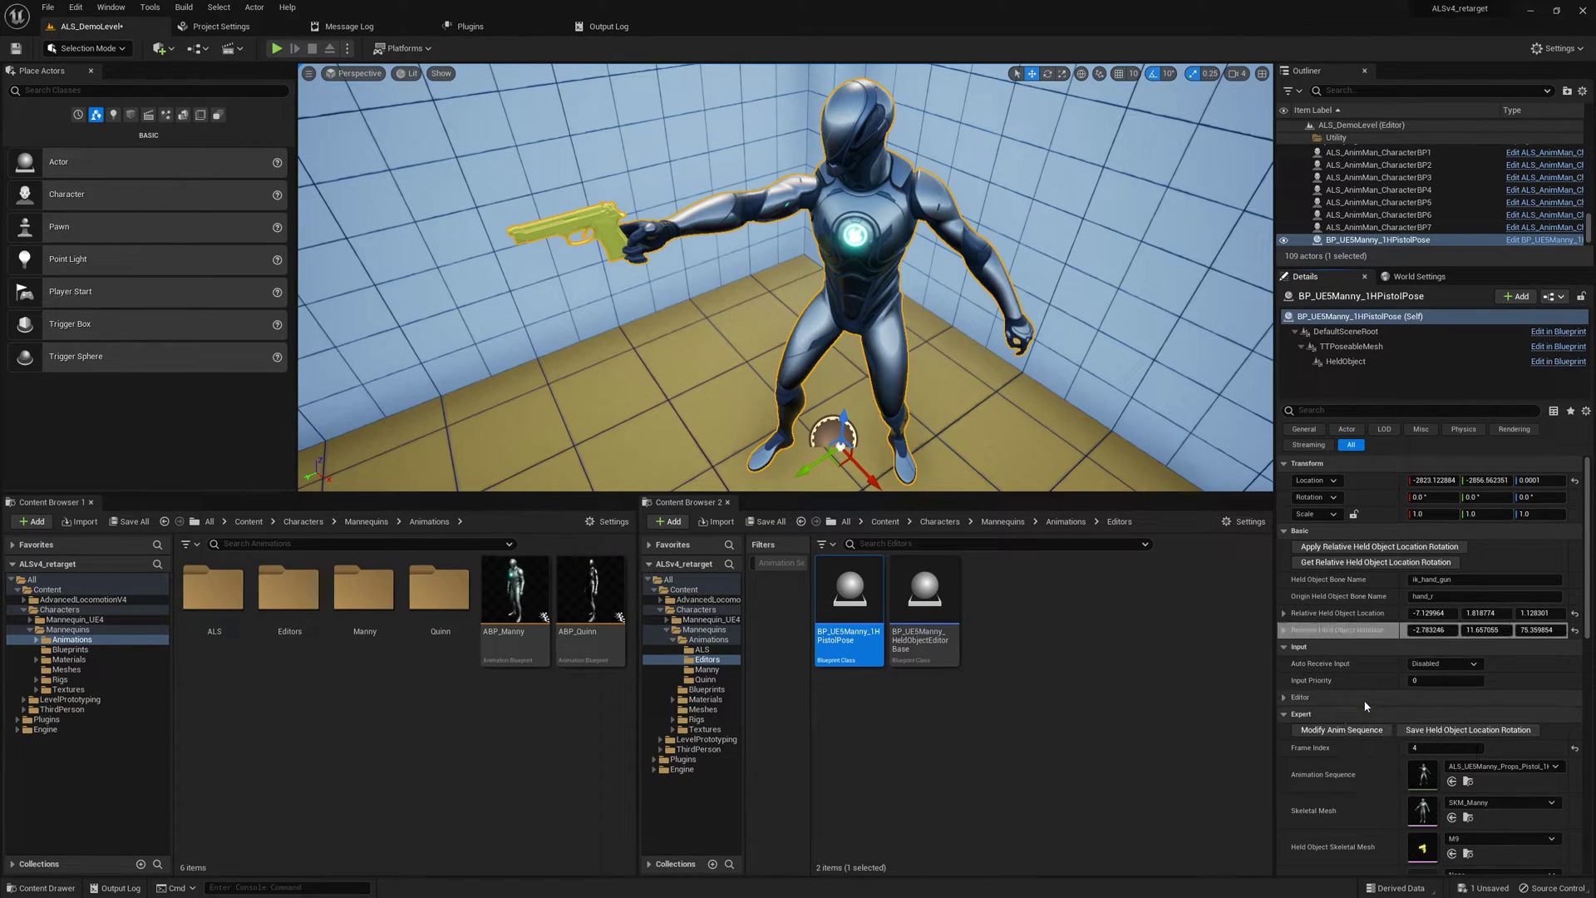
Step: Shift the HeldObject component slightly along Y, and run Apply Relative Held Object Location Rotation on the actor
{"action": "left_click", "coordinate": [1346, 360]}
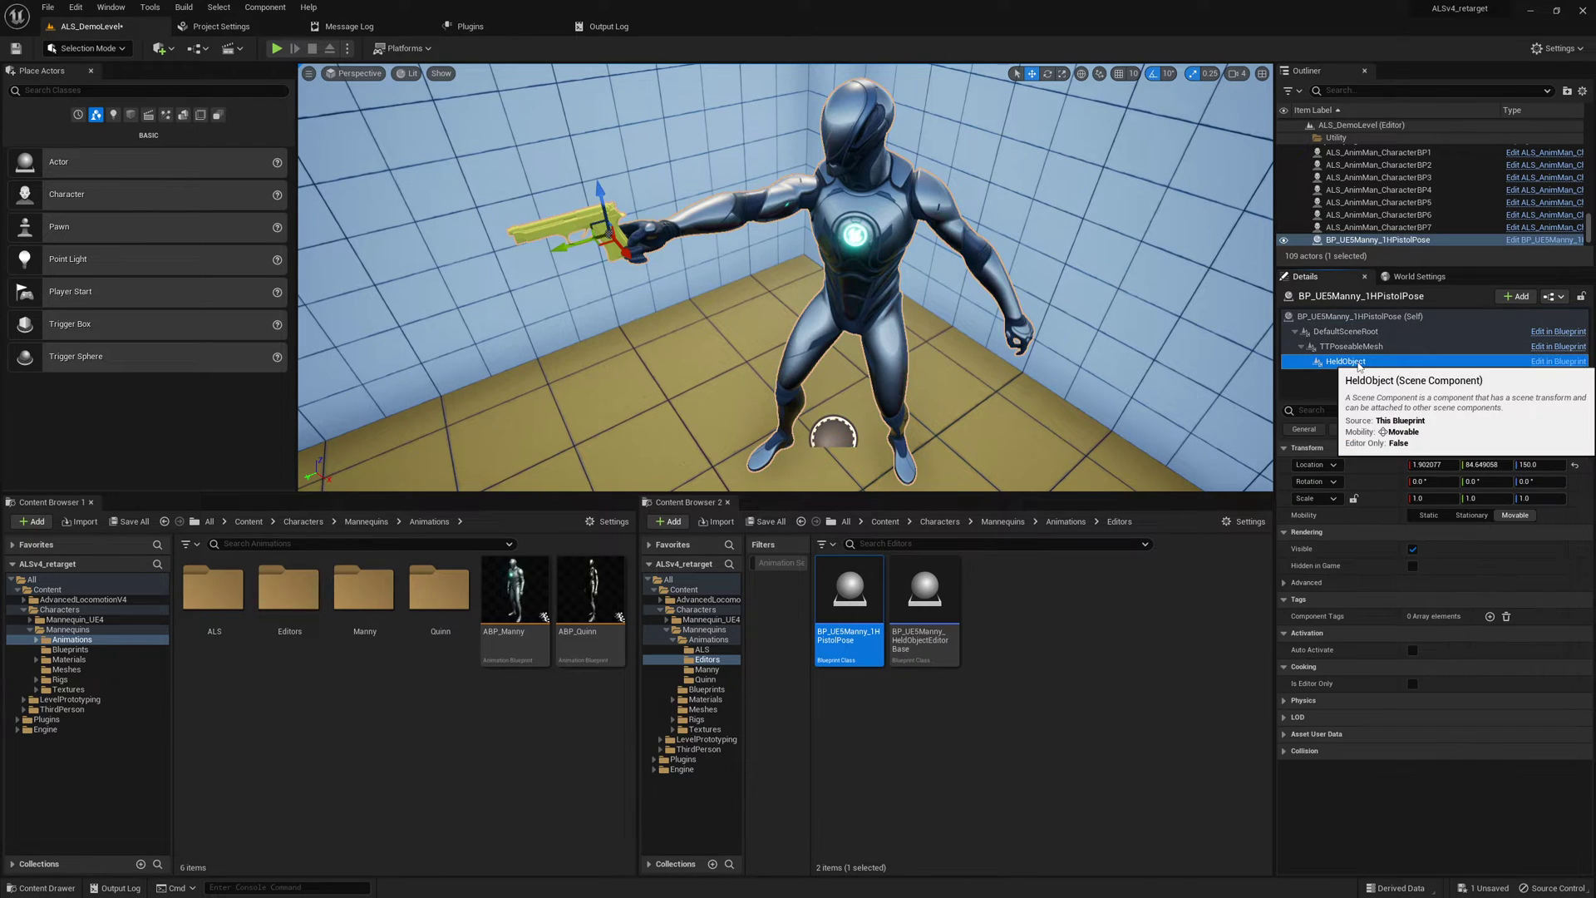
{"action": "left_click_drag", "start_coordinate": [565, 244], "coordinate": [571, 243]}
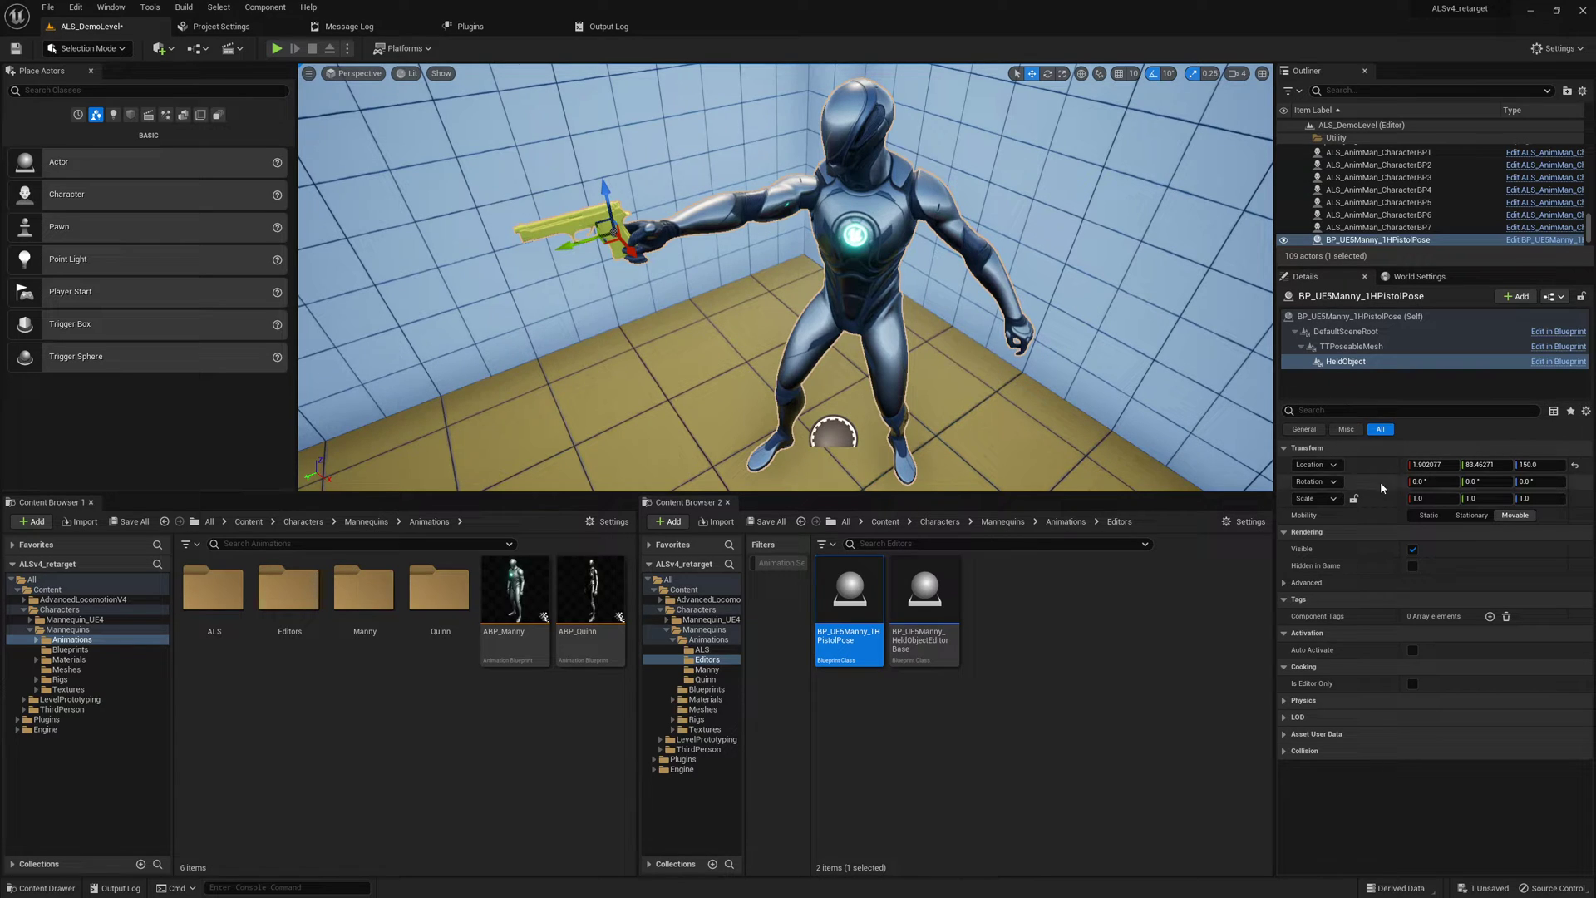
{"action": "left_click", "coordinate": [1349, 317]}
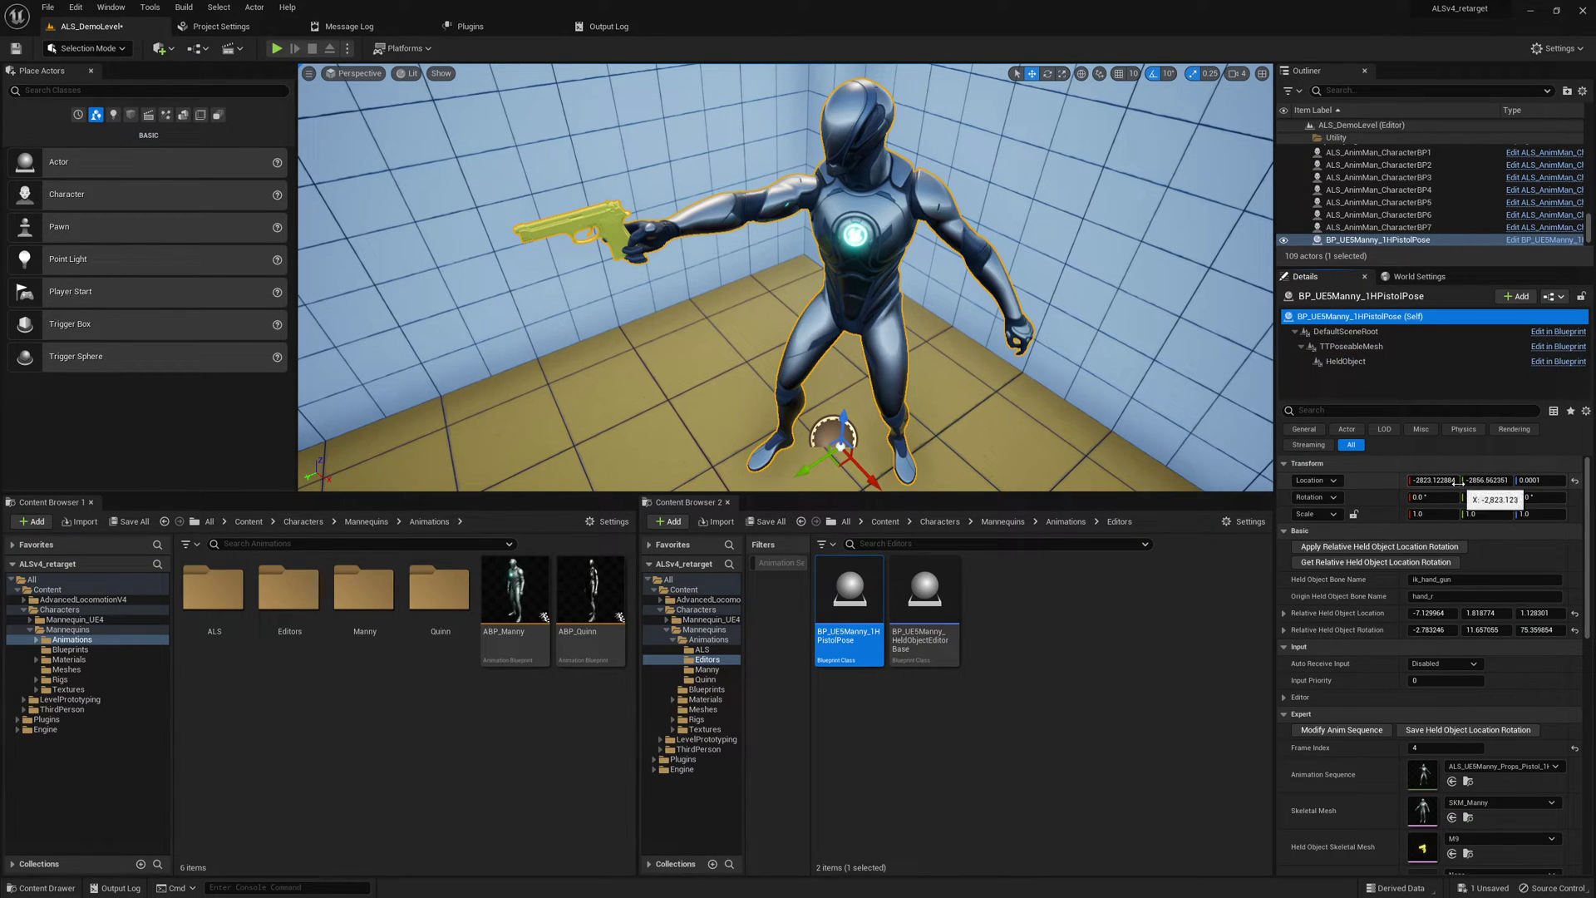
{"action": "left_click", "coordinate": [1454, 548]}
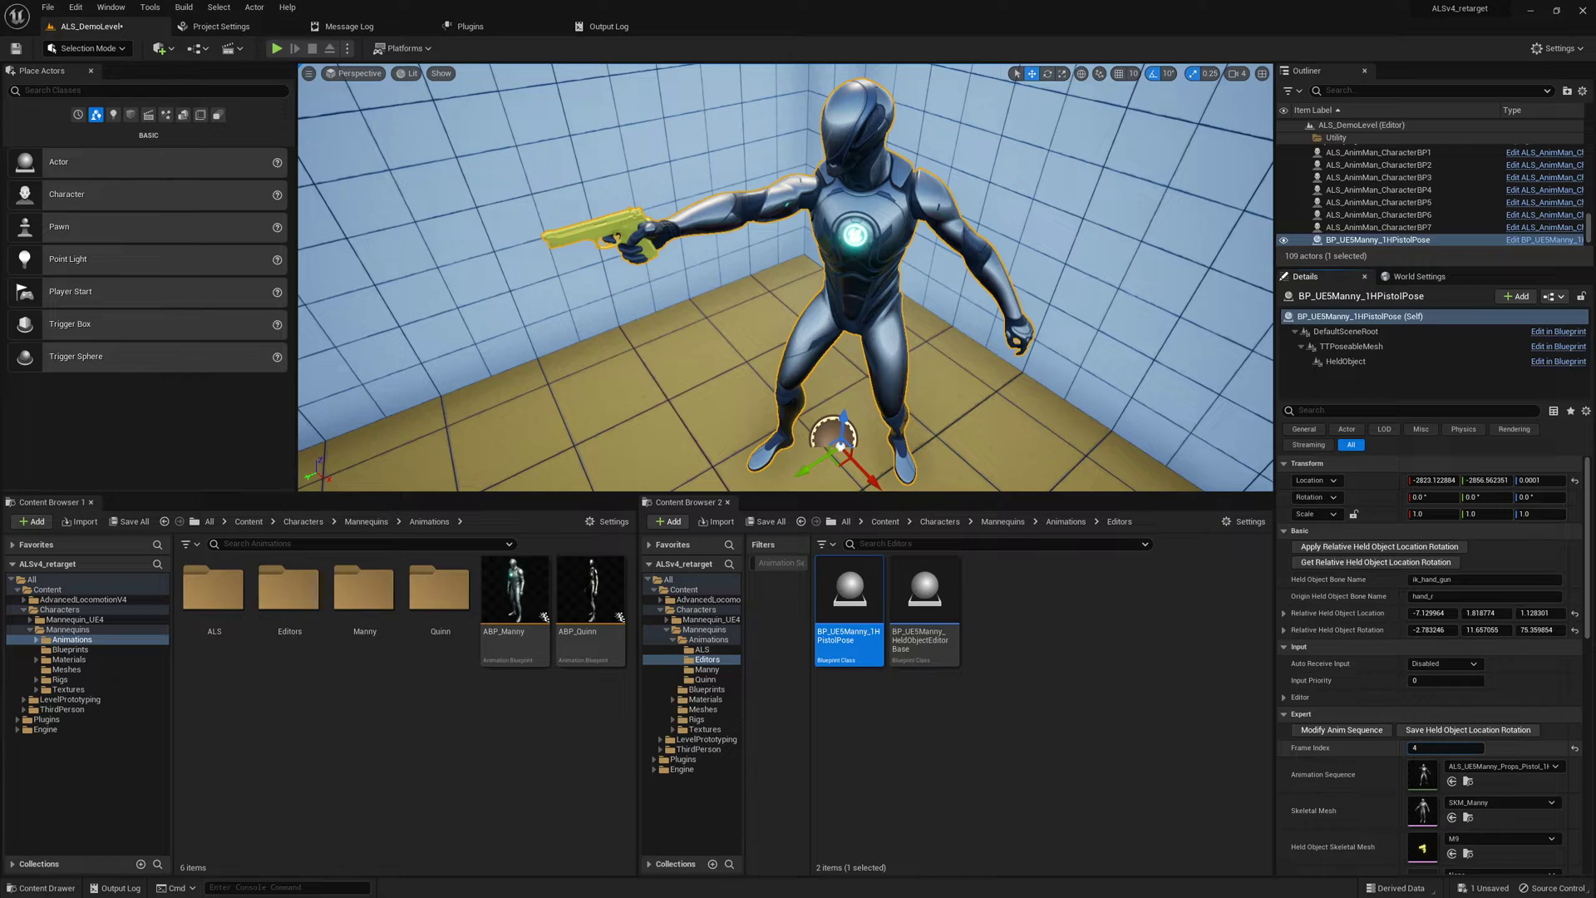
Step: Inspect the pistol's fit in the hand up close and run Modify Anim Sequence on the actor
{"action": "mouse_move", "coordinate": [1445, 747]}
{"action": "left_mouse_down"}
{"action": "mouse_move", "coordinate": [1465, 748]}
{"action": "mouse_move", "coordinate": [1445, 747]}
{"action": "left_mouse_up"}
{"action": "right_click_drag", "start_coordinate": [943, 360], "coordinate": [881, 349]}
{"action": "key", "text": "w"}
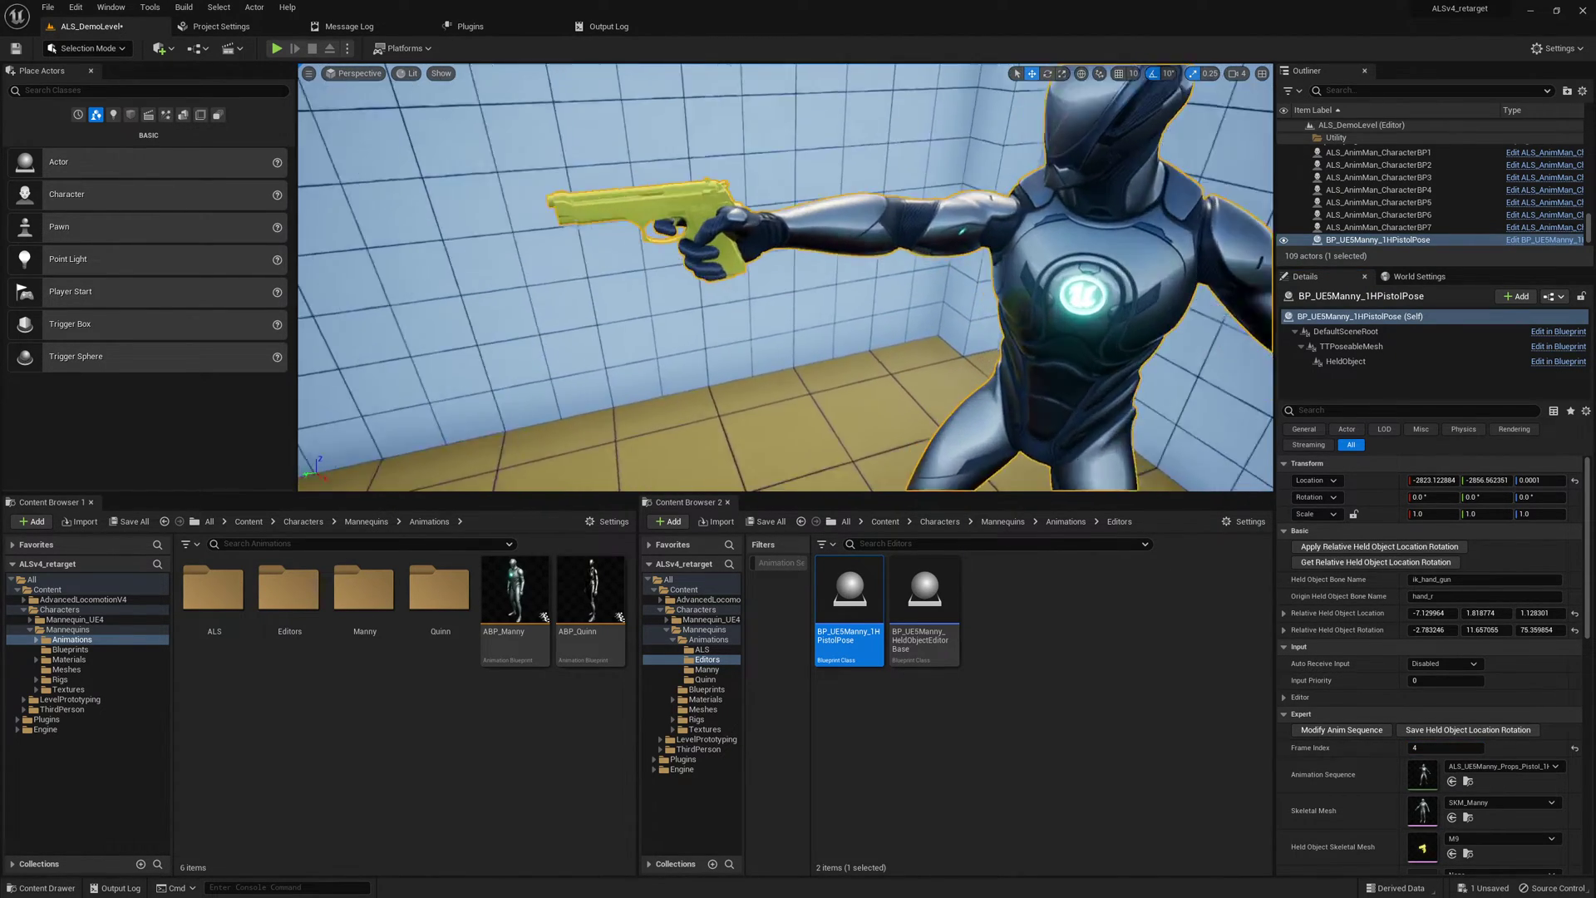
{"action": "left_click_drag", "start_coordinate": [785, 277], "coordinate": [748, 258], "text": "alt"}
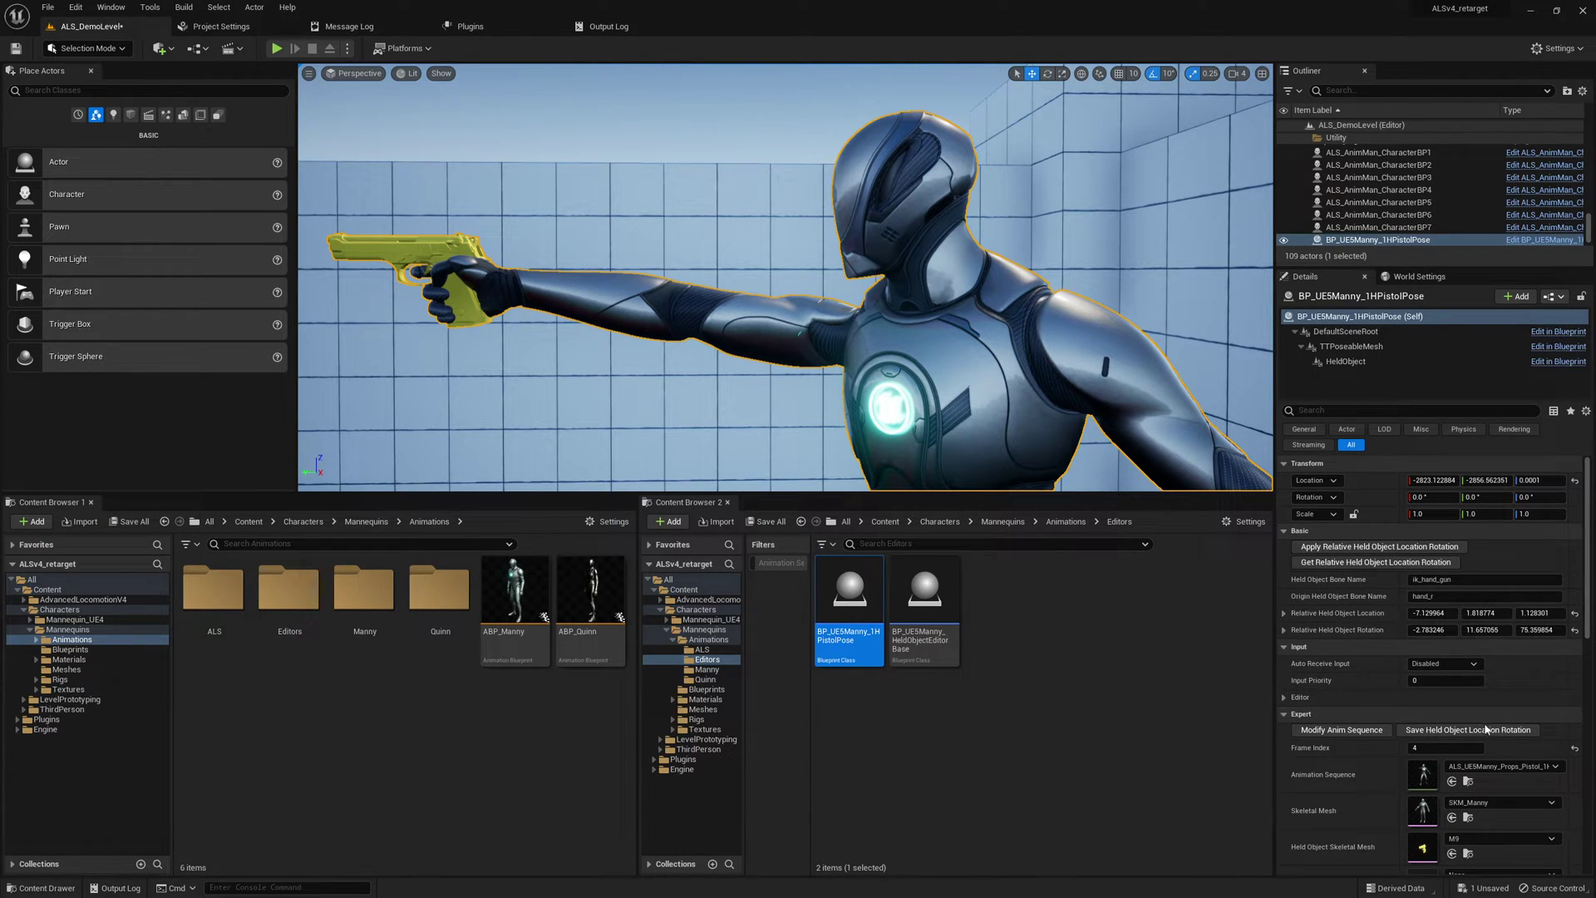
{"action": "scroll", "coordinate": [1486, 729], "scroll_direction": "down", "scroll_amount": 5}
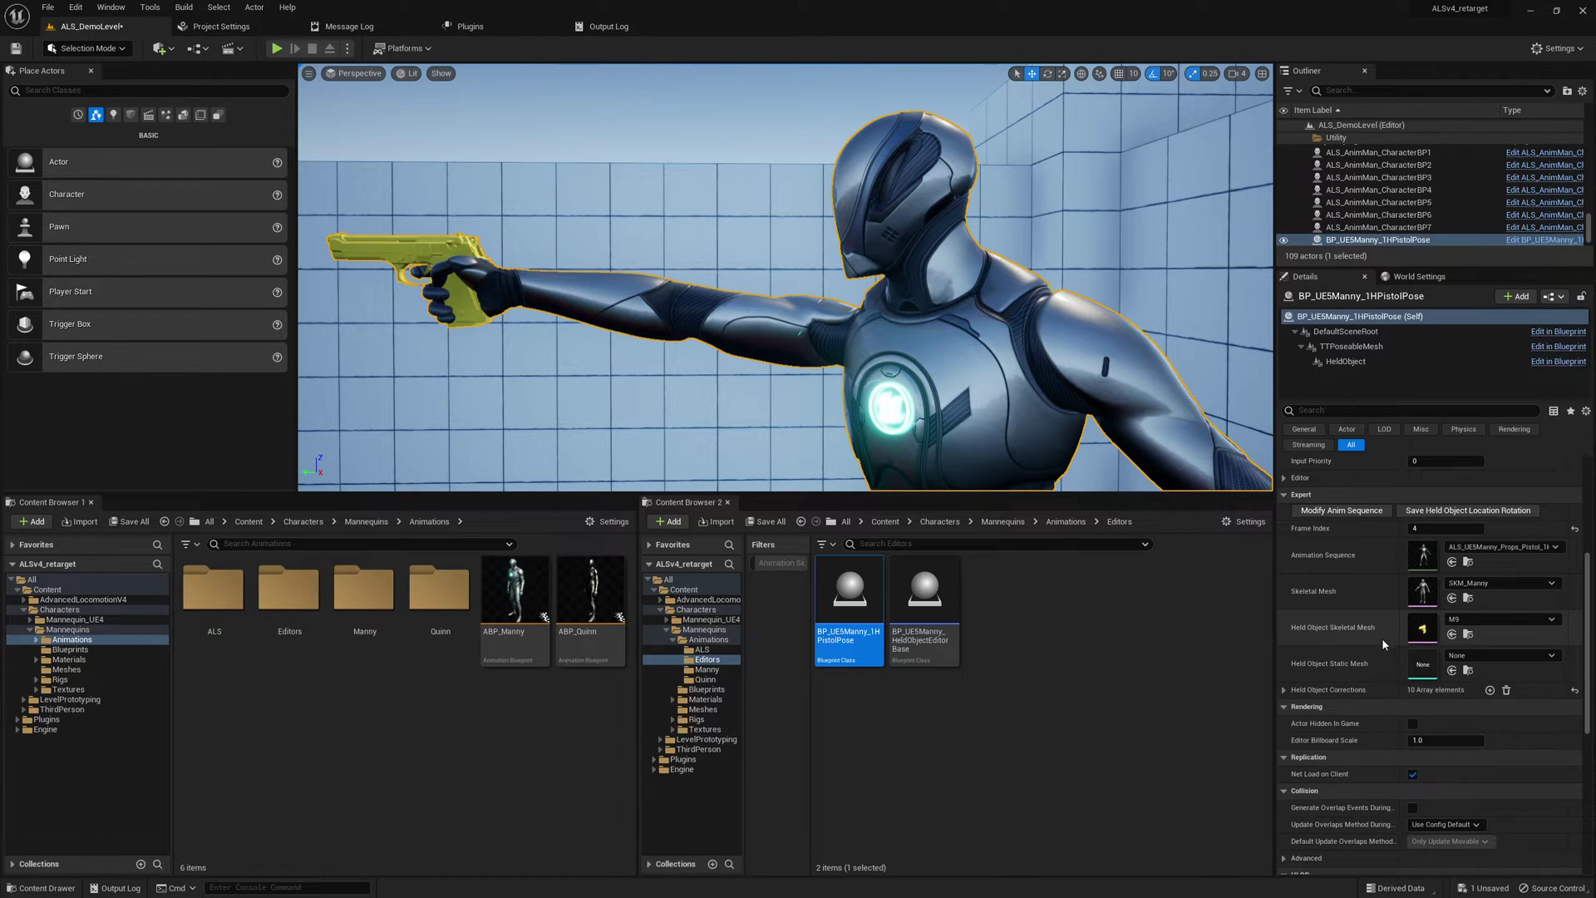
{"action": "scroll", "coordinate": [1382, 637], "scroll_direction": "up", "scroll_amount": 4}
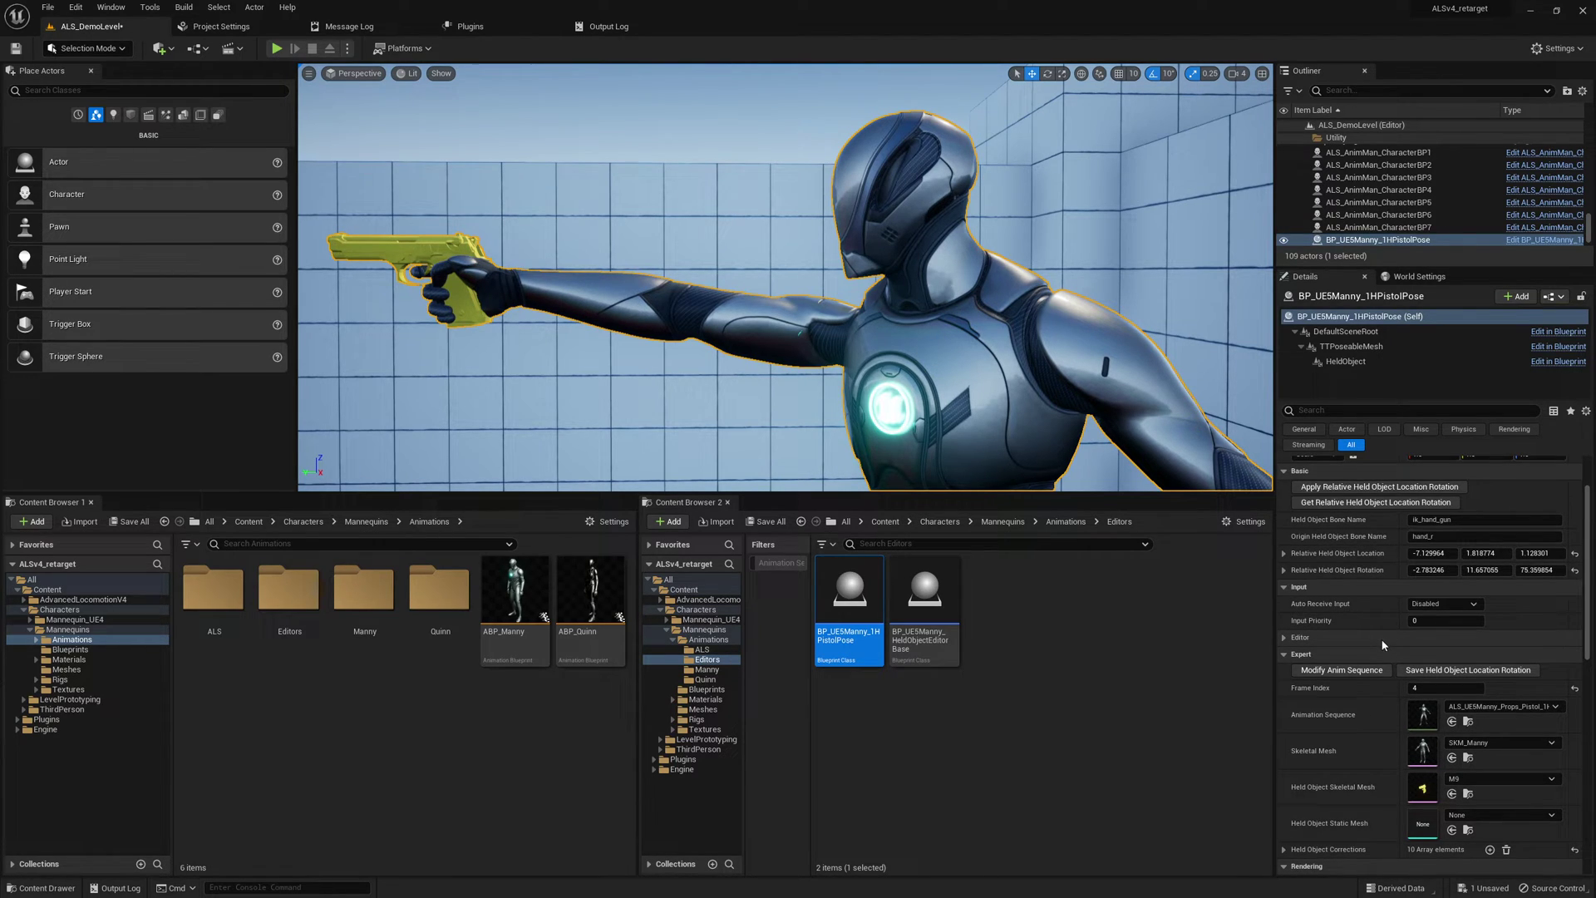
{"action": "left_click", "coordinate": [1370, 675]}
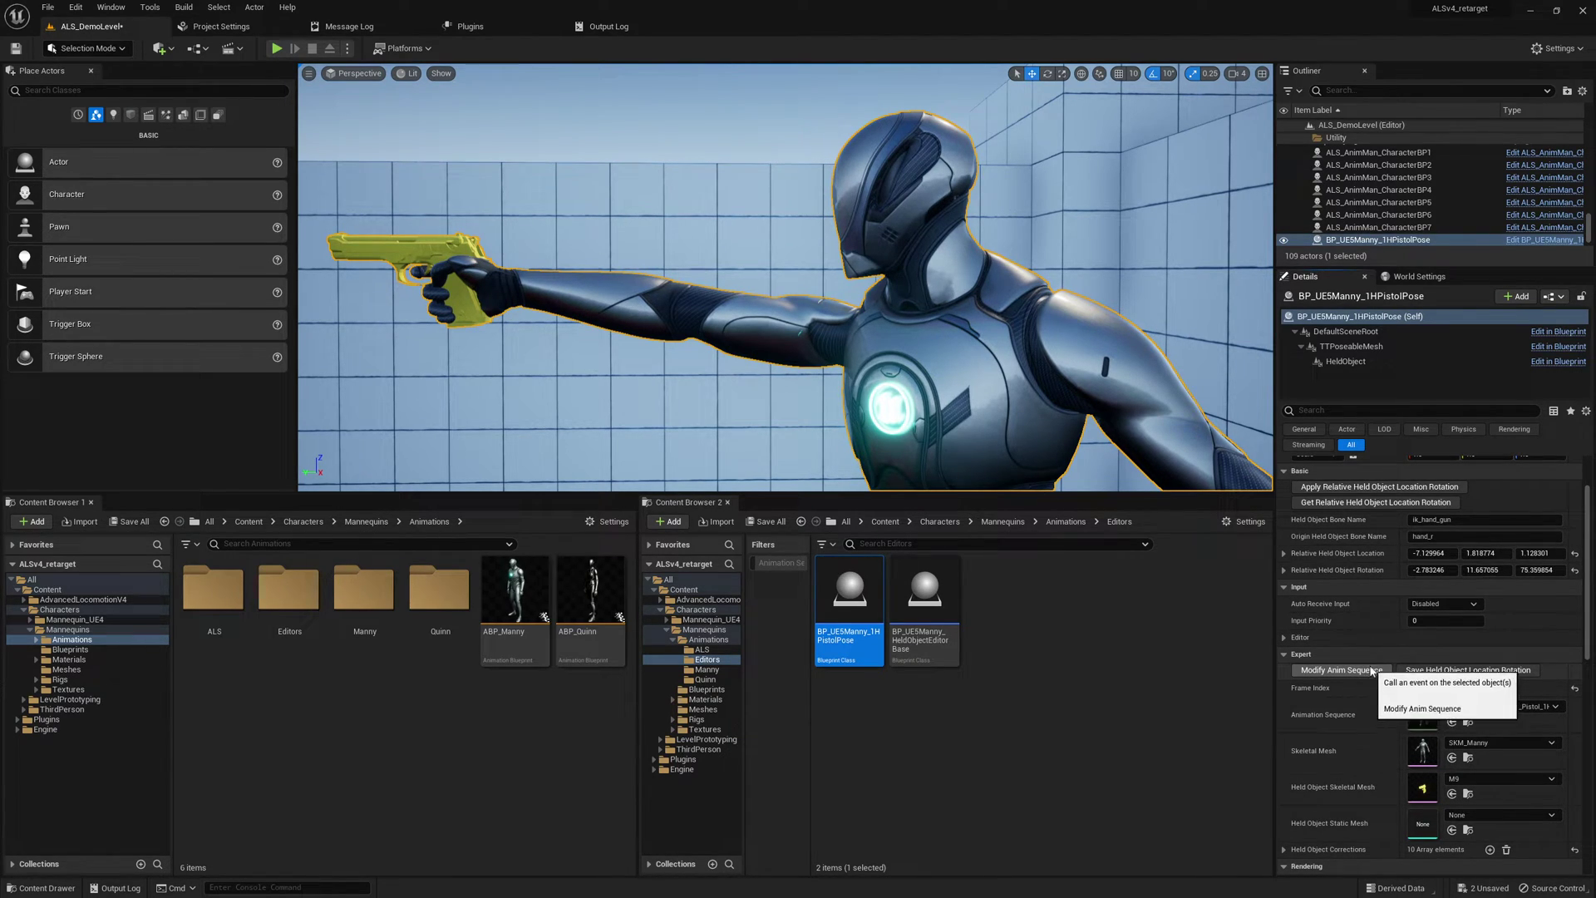
Step: Locate the actor's assigned animation sequence among the assets, open it to examine the pistol pose's bones, and close it
{"action": "scroll", "coordinate": [1380, 669], "scroll_direction": "up", "scroll_amount": 2}
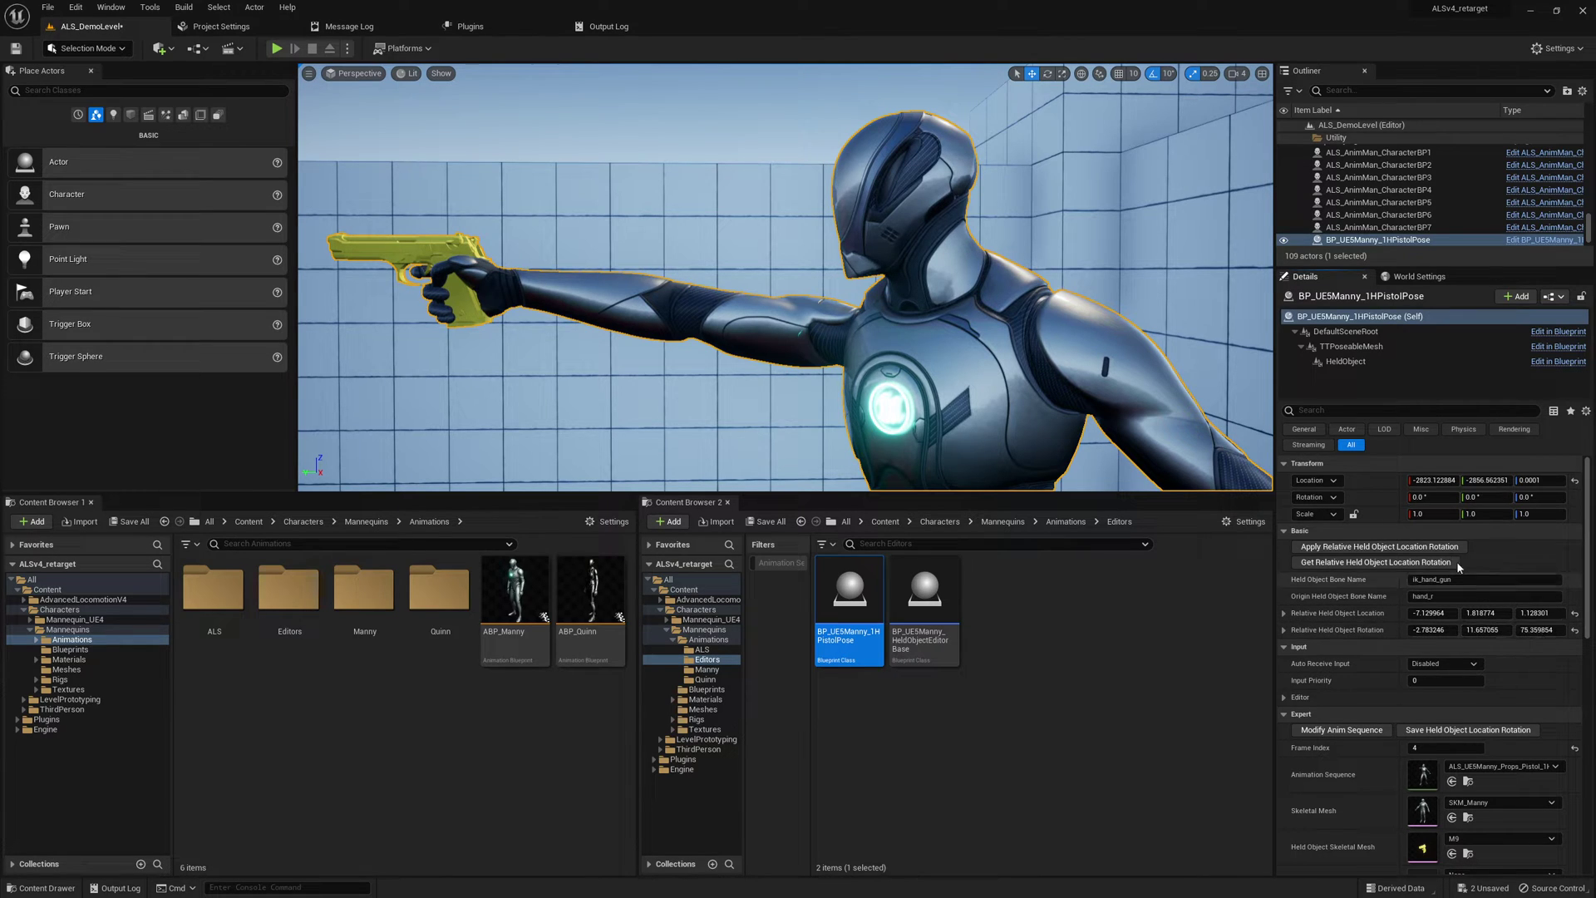
{"action": "scroll", "coordinate": [1467, 736], "scroll_direction": "down", "scroll_amount": 2}
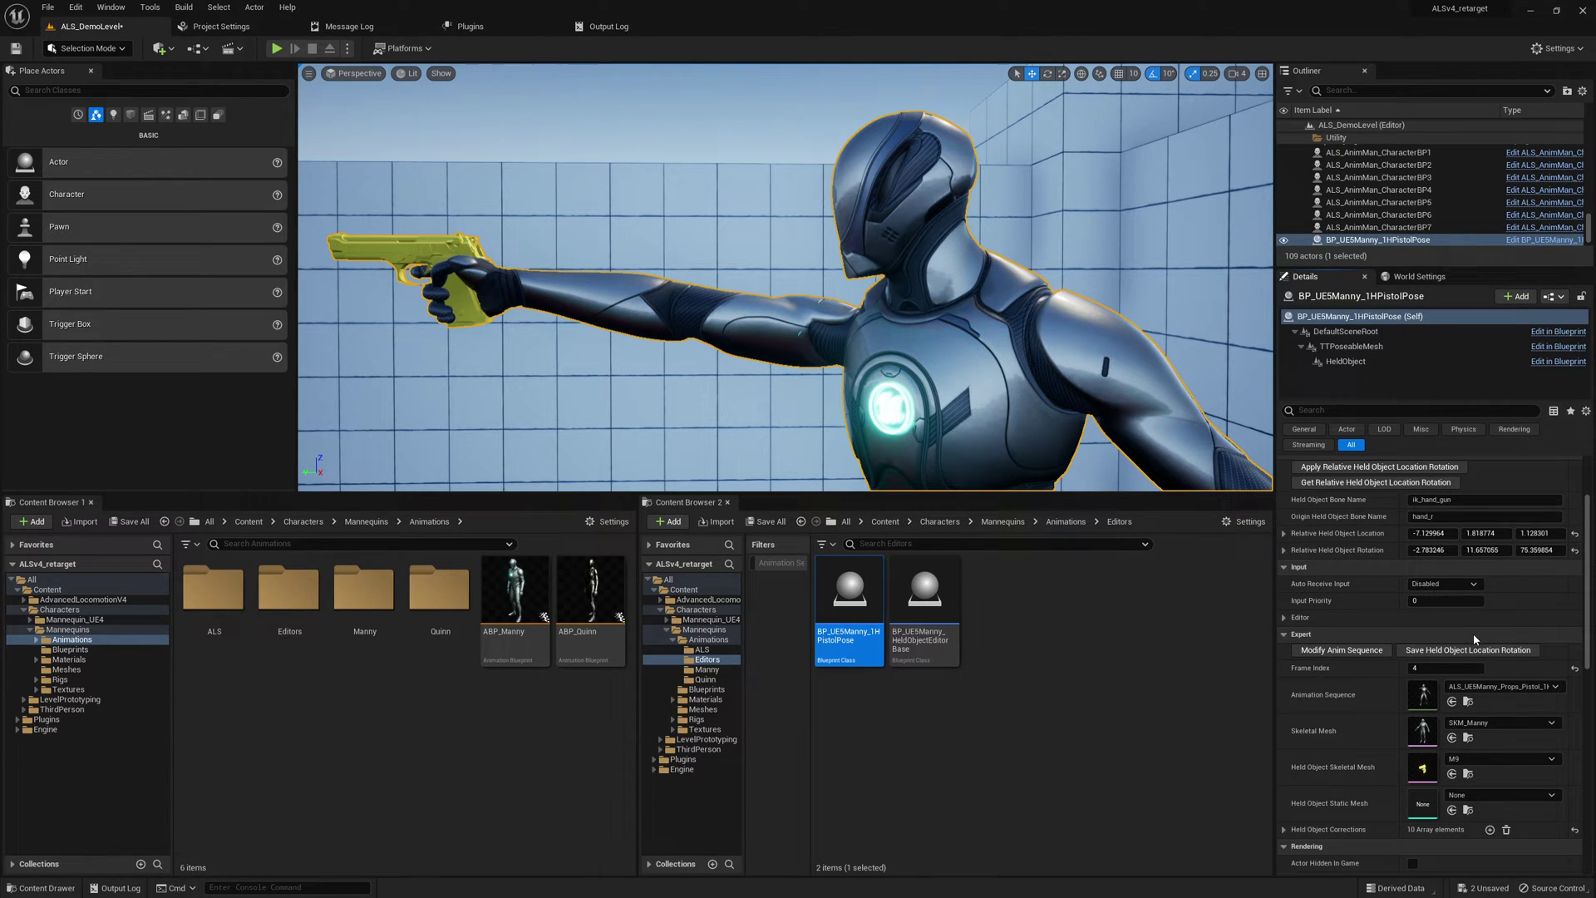
{"action": "left_click", "coordinate": [1468, 701]}
{"action": "scroll", "coordinate": [1007, 750], "scroll_direction": "down", "scroll_amount": 1}
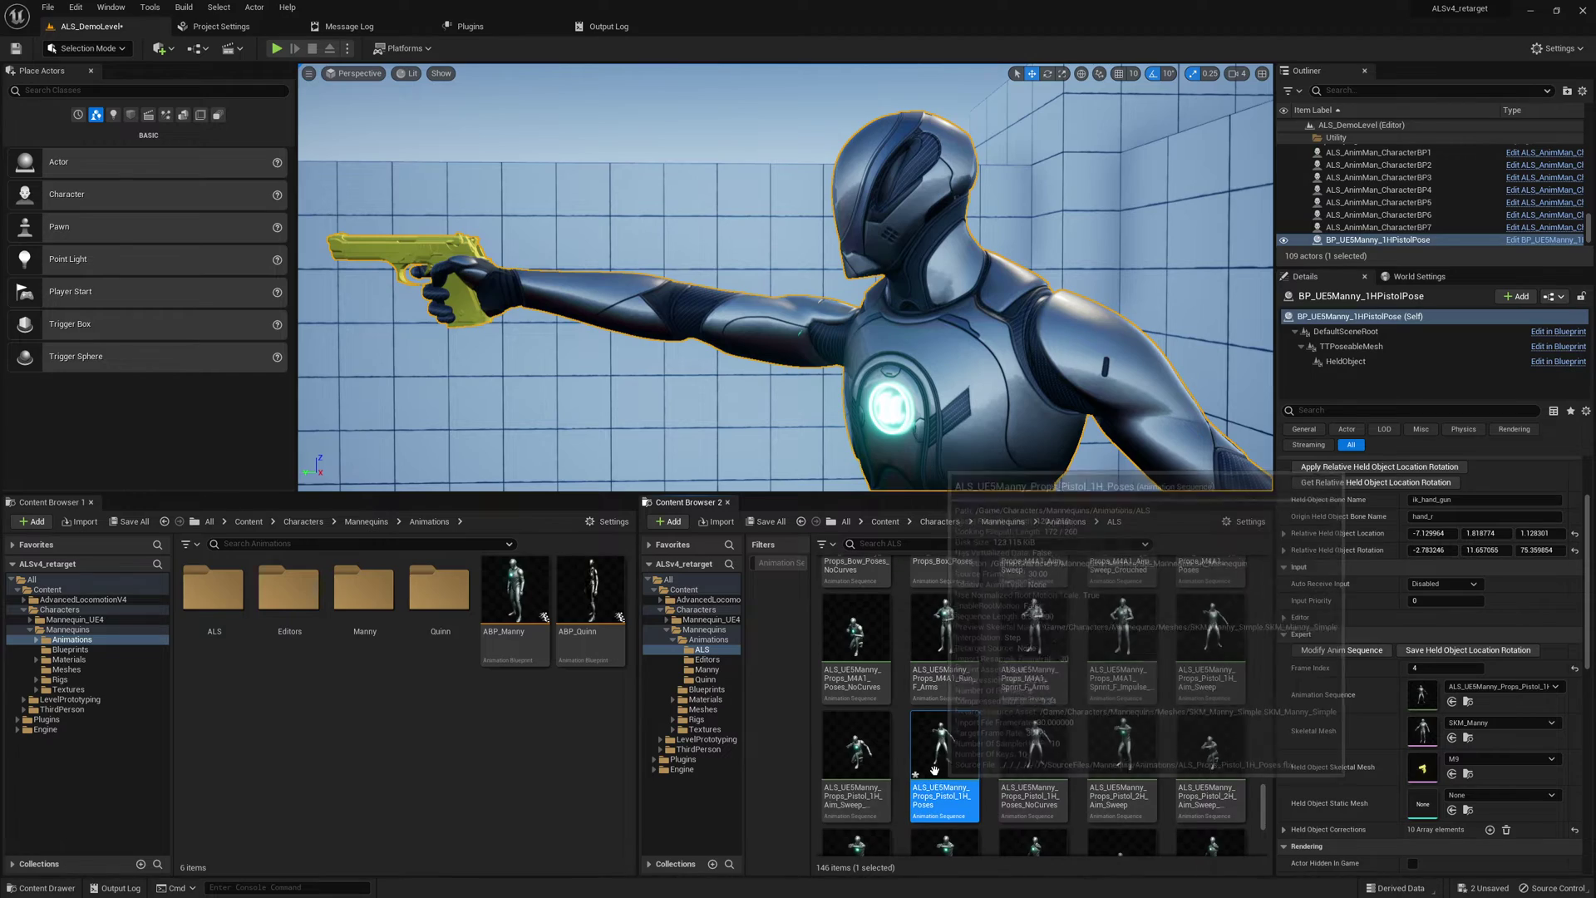
{"action": "double_click", "coordinate": [931, 751]}
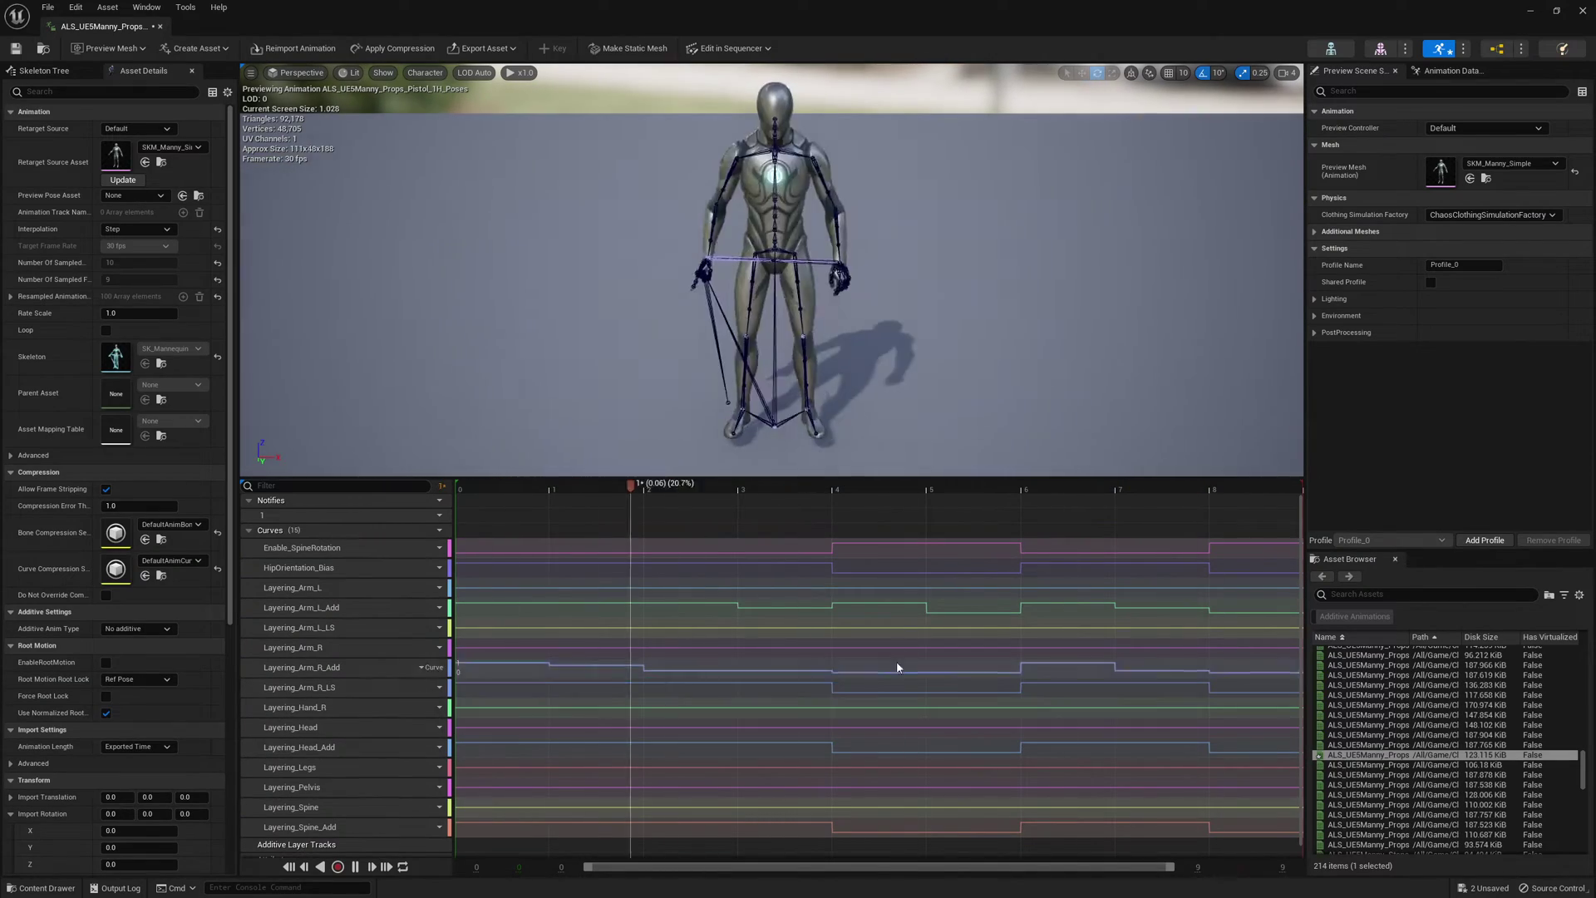
{"action": "key", "text": "space"}
{"action": "right_click_drag", "start_coordinate": [948, 357], "coordinate": [799, 417]}
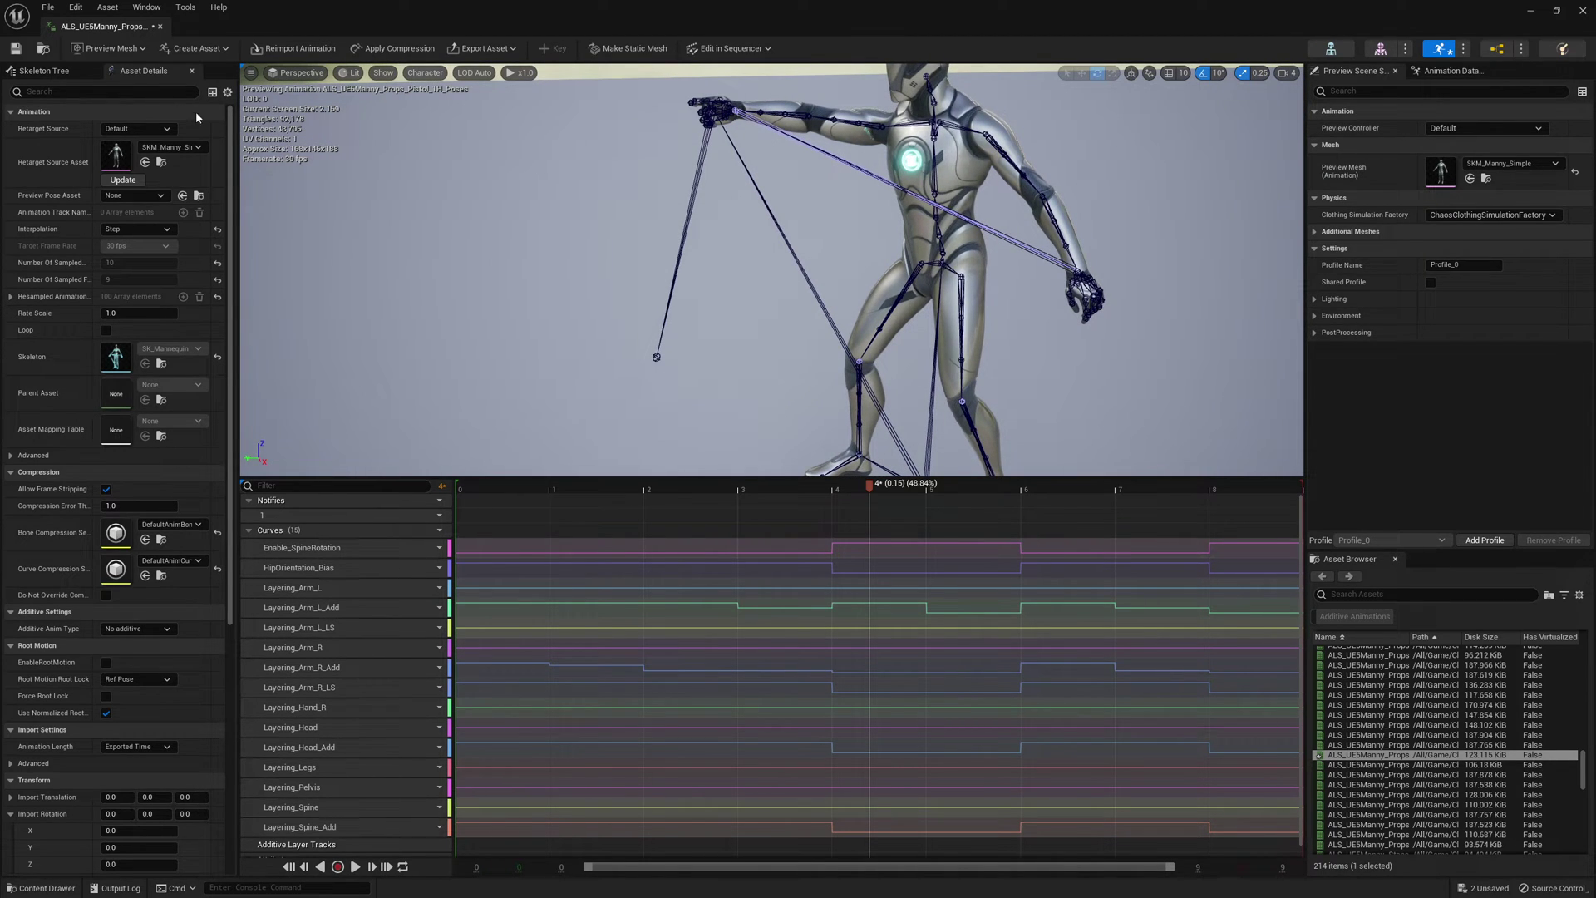
{"action": "middle_click", "coordinate": [100, 29]}
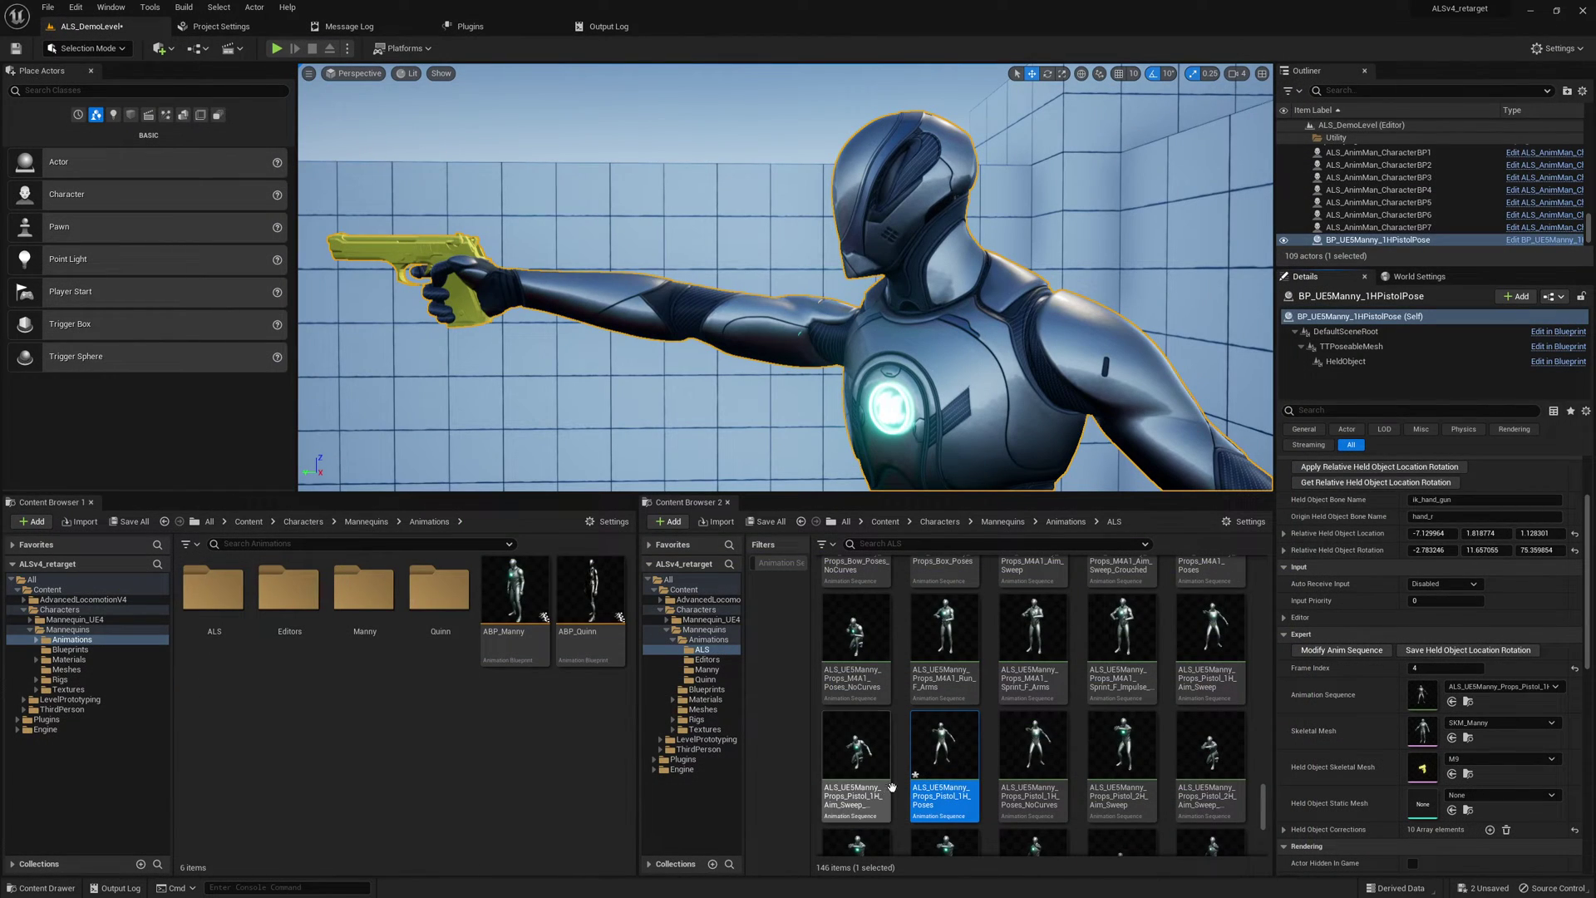
Step: Run Constraint Bones from Data Table on ALS_UE5Manny_Props_Pistol_1H_Poses using DT_ConstraintBone and row ConstraintIKVBBones
{"action": "right_click", "coordinate": [948, 756]}
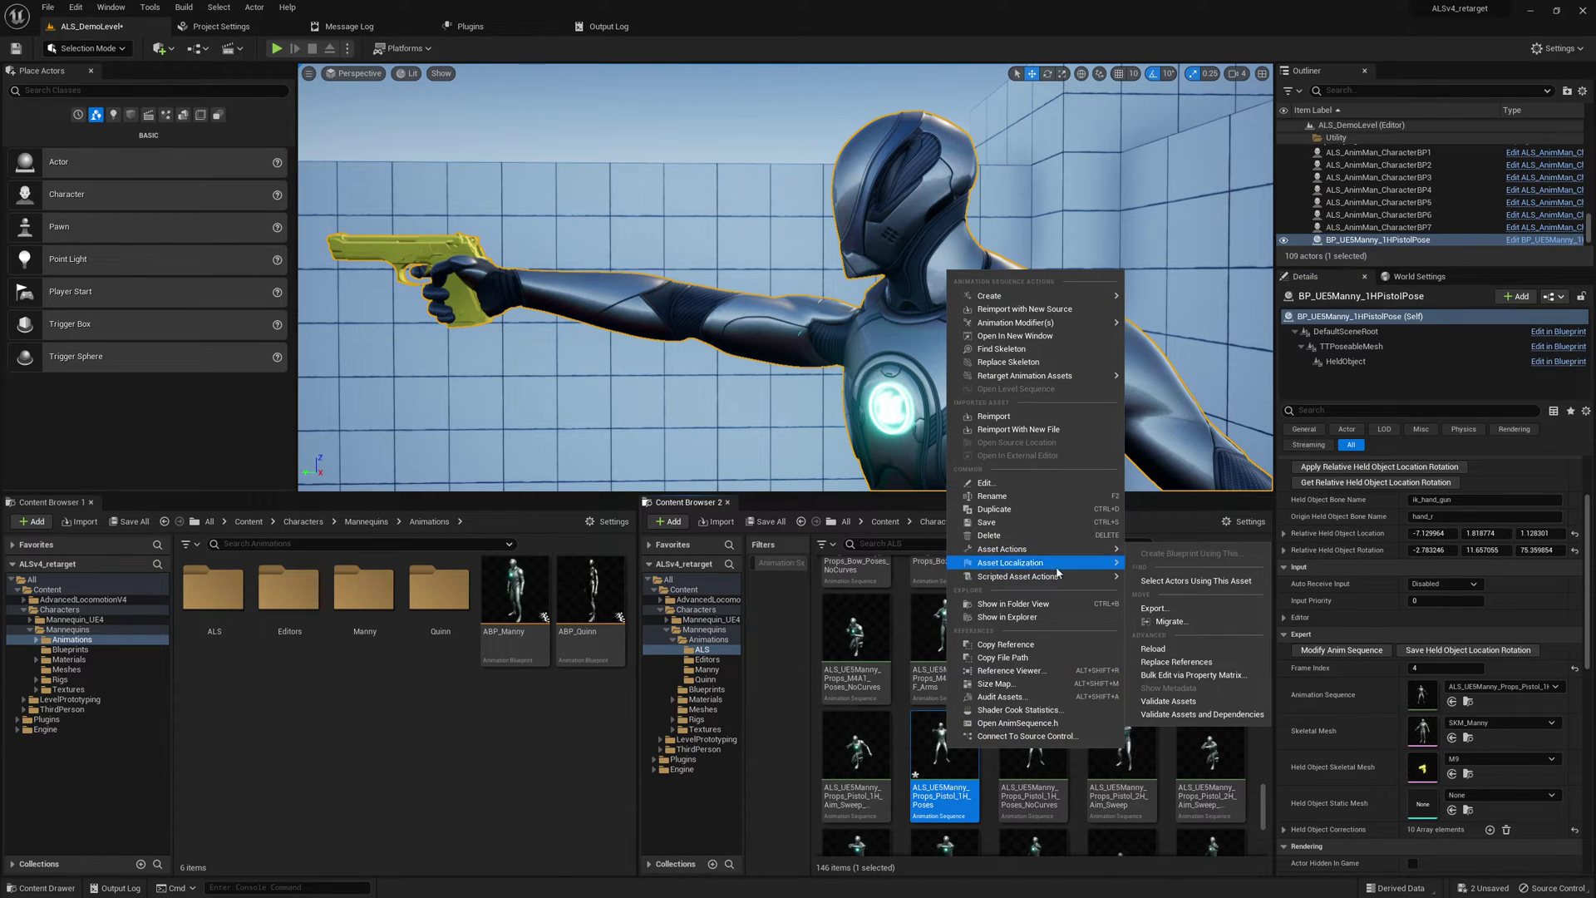
{"action": "mouse_move", "coordinate": [1066, 582]}
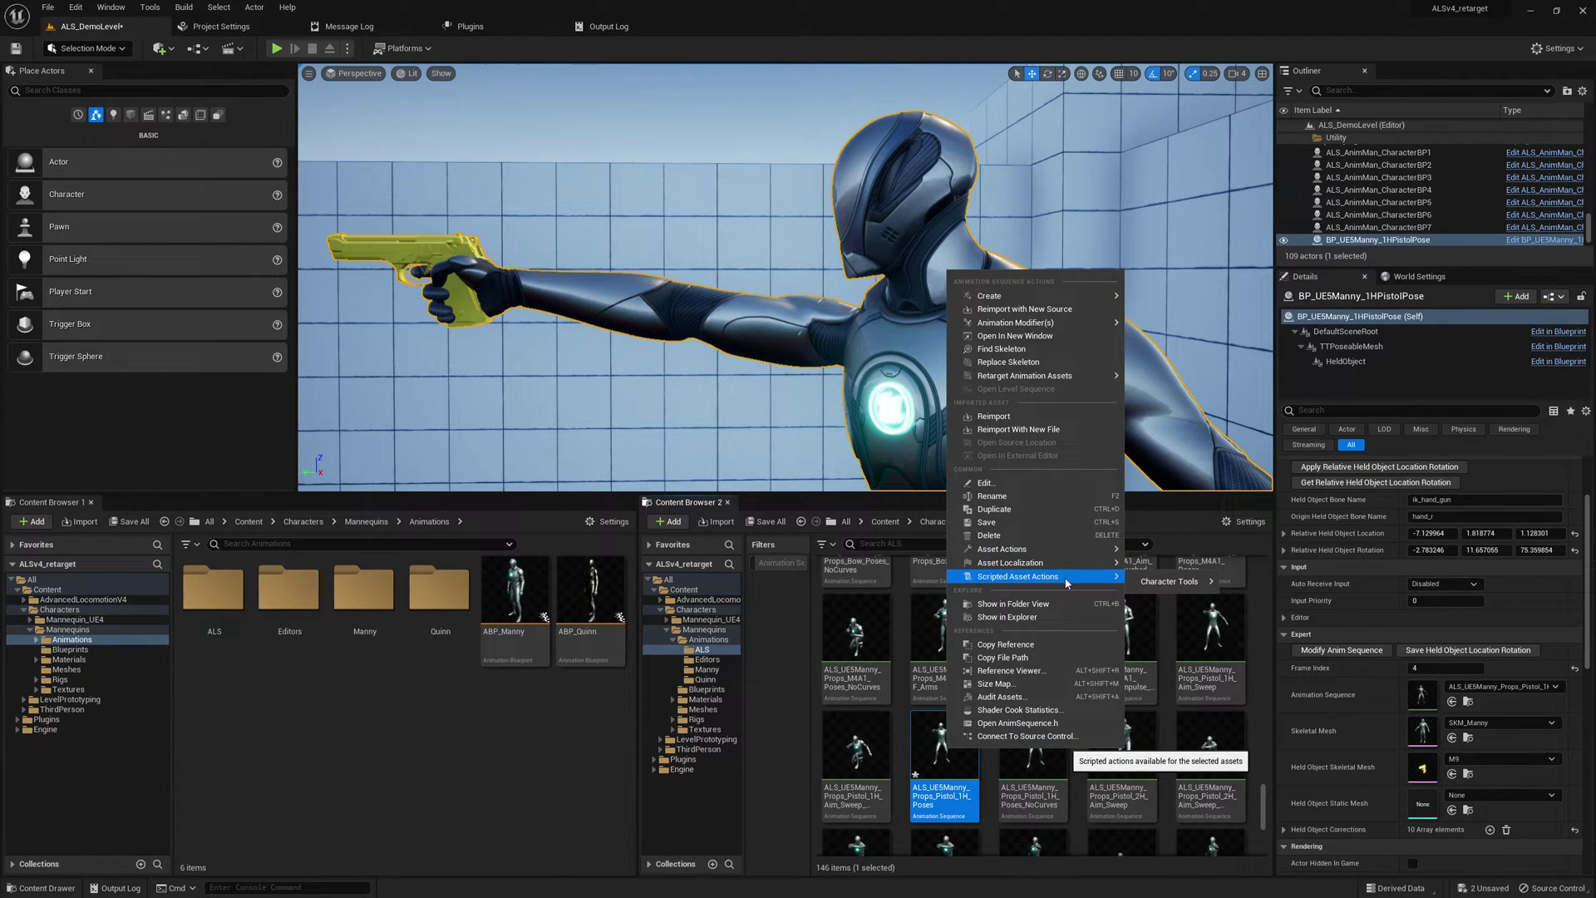
{"action": "mouse_move", "coordinate": [1154, 584]}
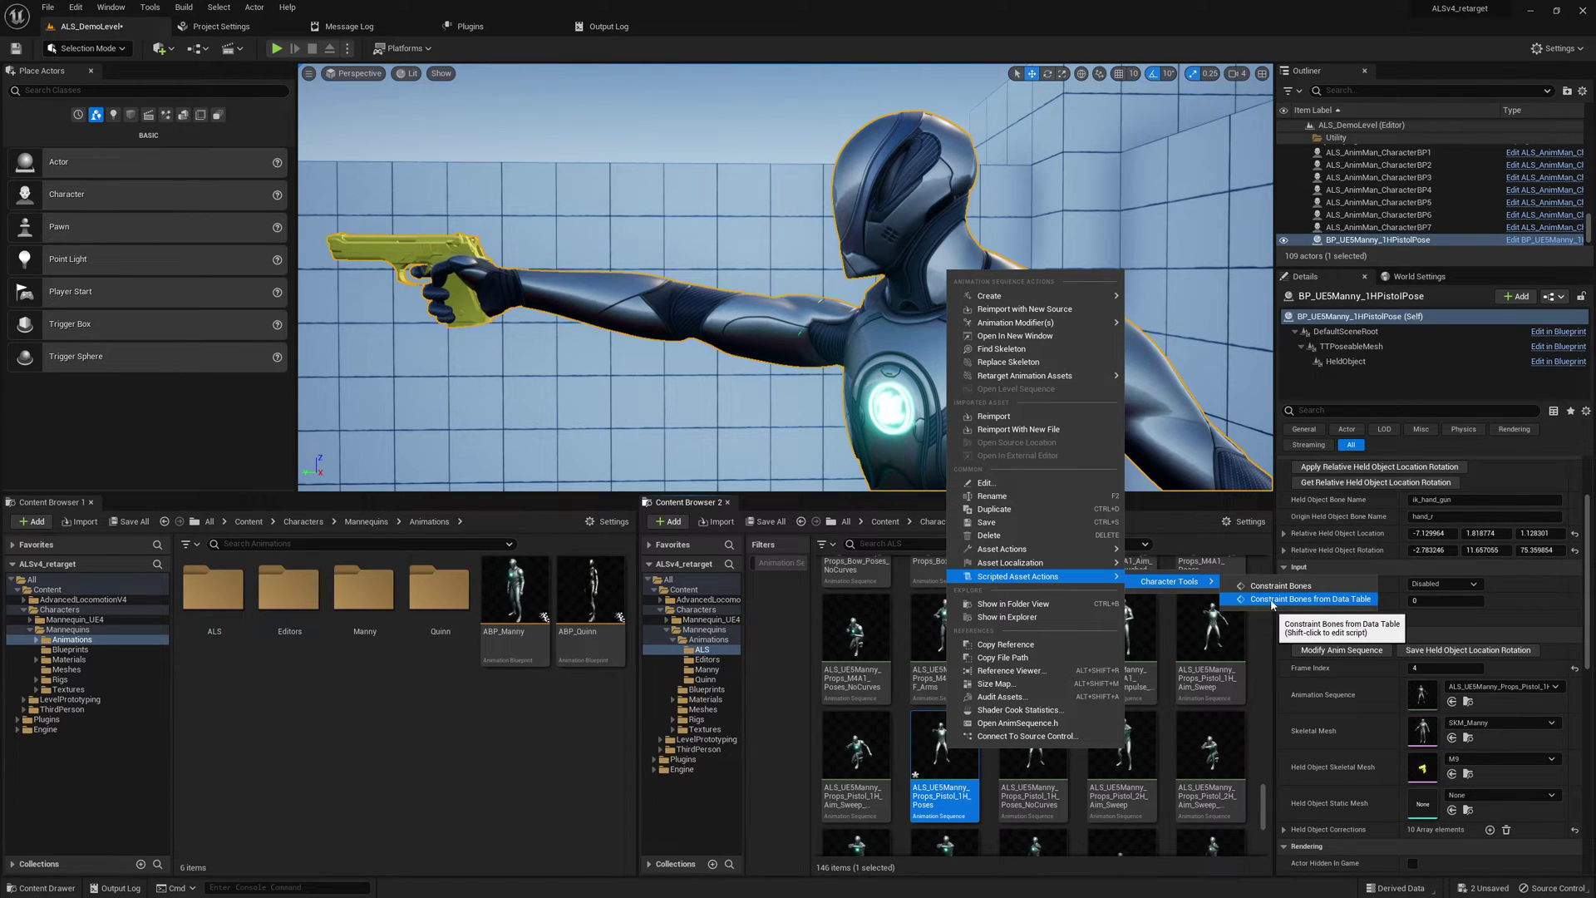
{"action": "left_click", "coordinate": [1272, 599]}
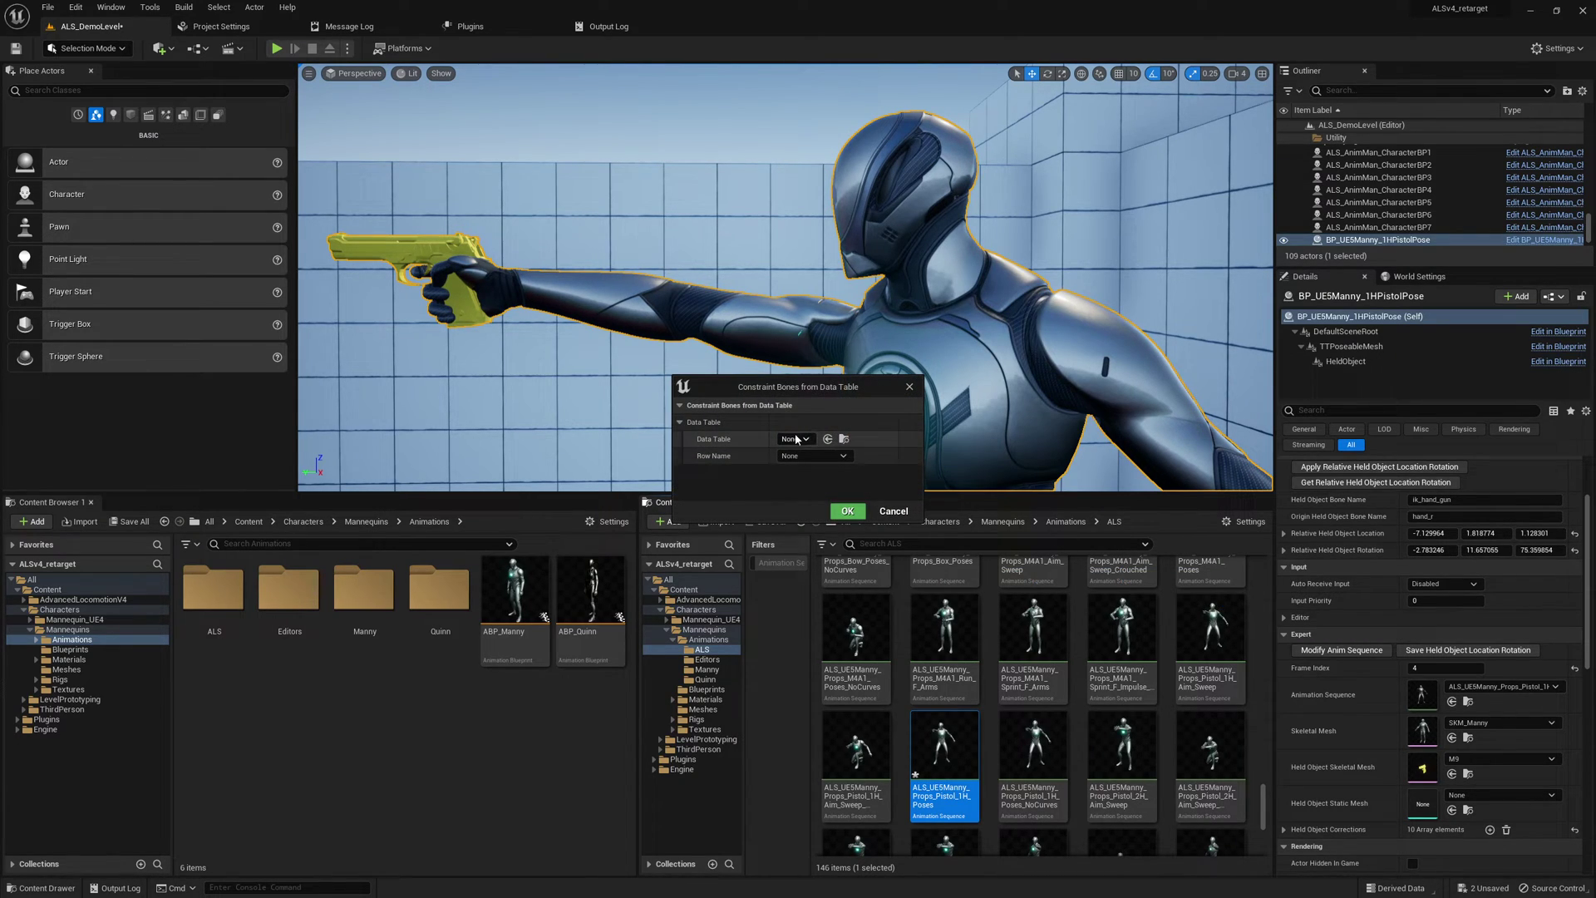
{"action": "left_click", "coordinate": [794, 439]}
{"action": "type", "text": "cons"}
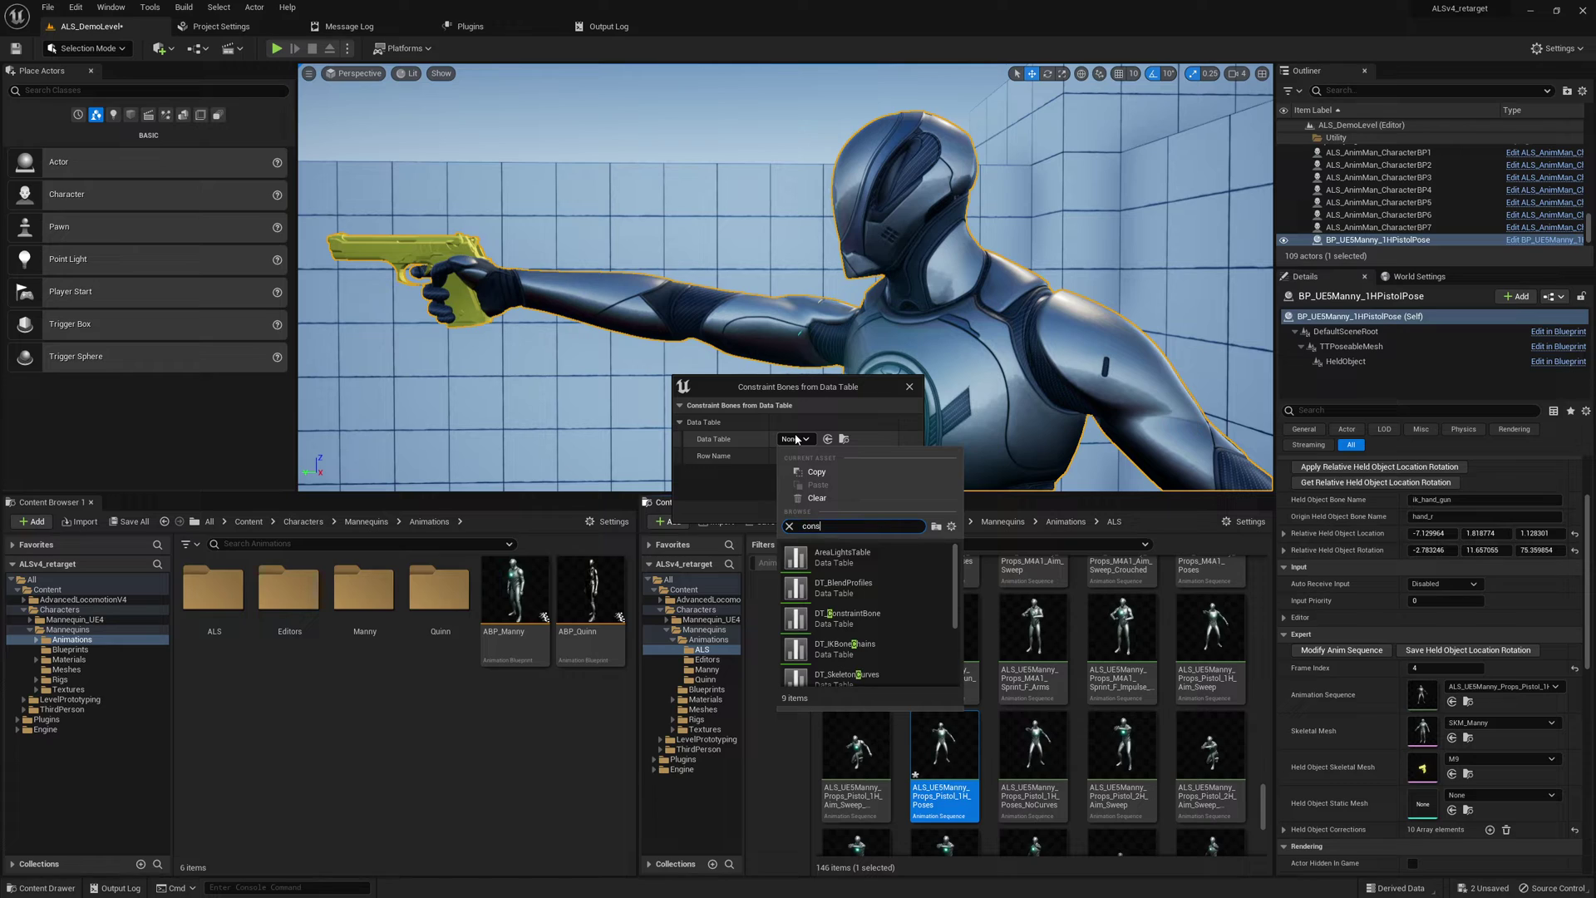
{"action": "type", "text": "tr"}
{"action": "left_click", "coordinate": [844, 557]}
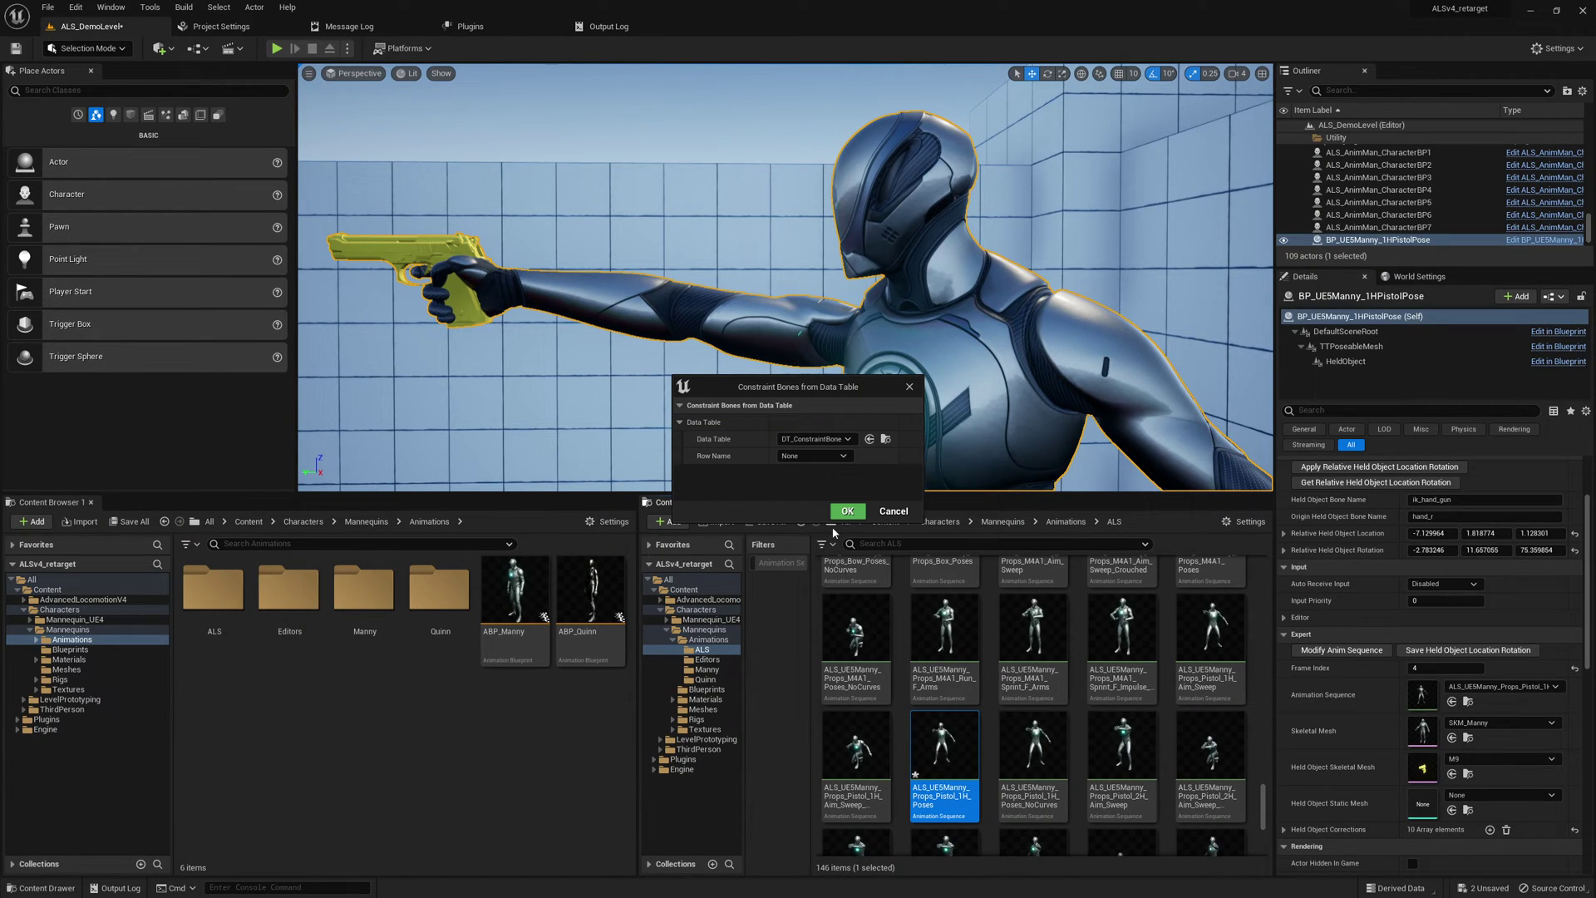
{"action": "left_click", "coordinate": [821, 456]}
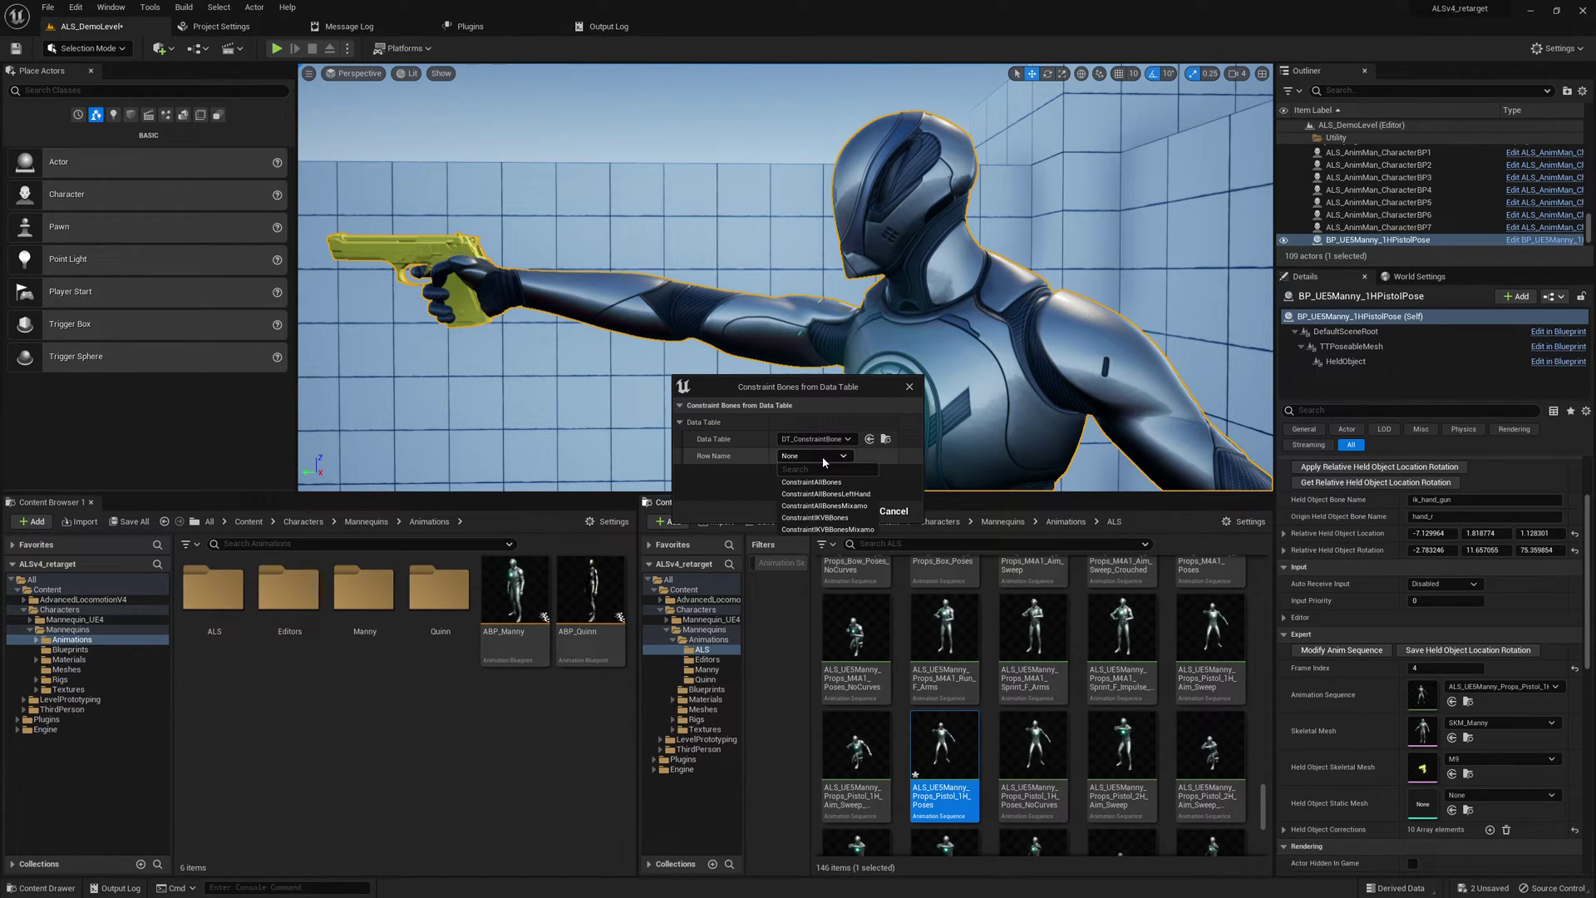
{"action": "left_click", "coordinate": [823, 518]}
{"action": "left_click", "coordinate": [854, 511]}
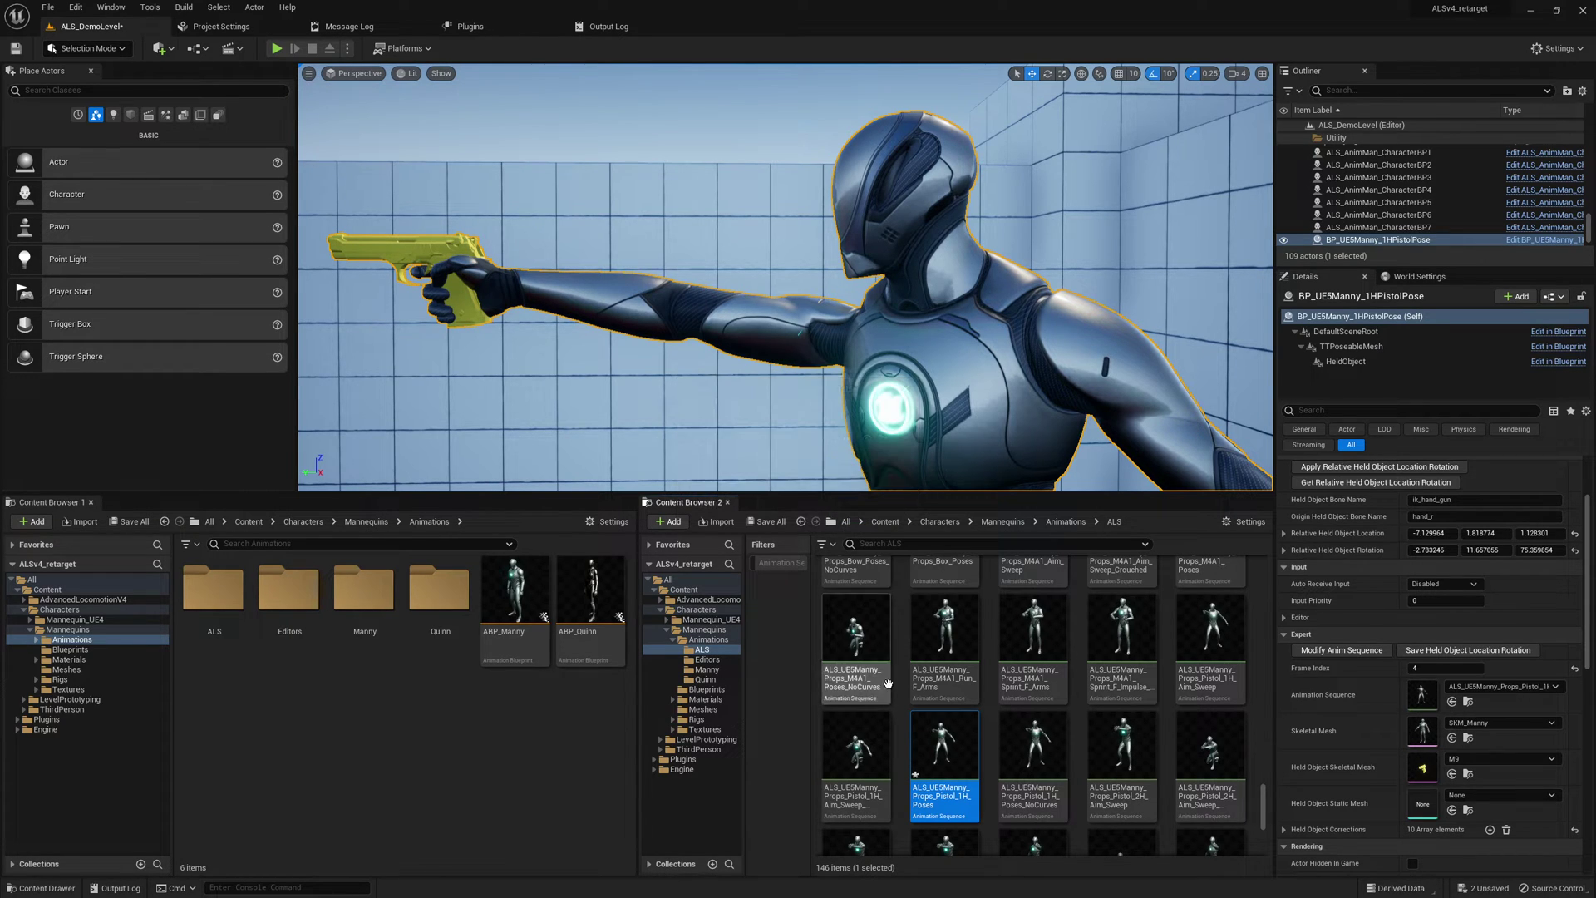
Step: Reopen ALS_UE5Manny_Props_Pistol_1H_Poses, check the bones in the pistol pose, and save the sequence
{"action": "double_click", "coordinate": [940, 754]}
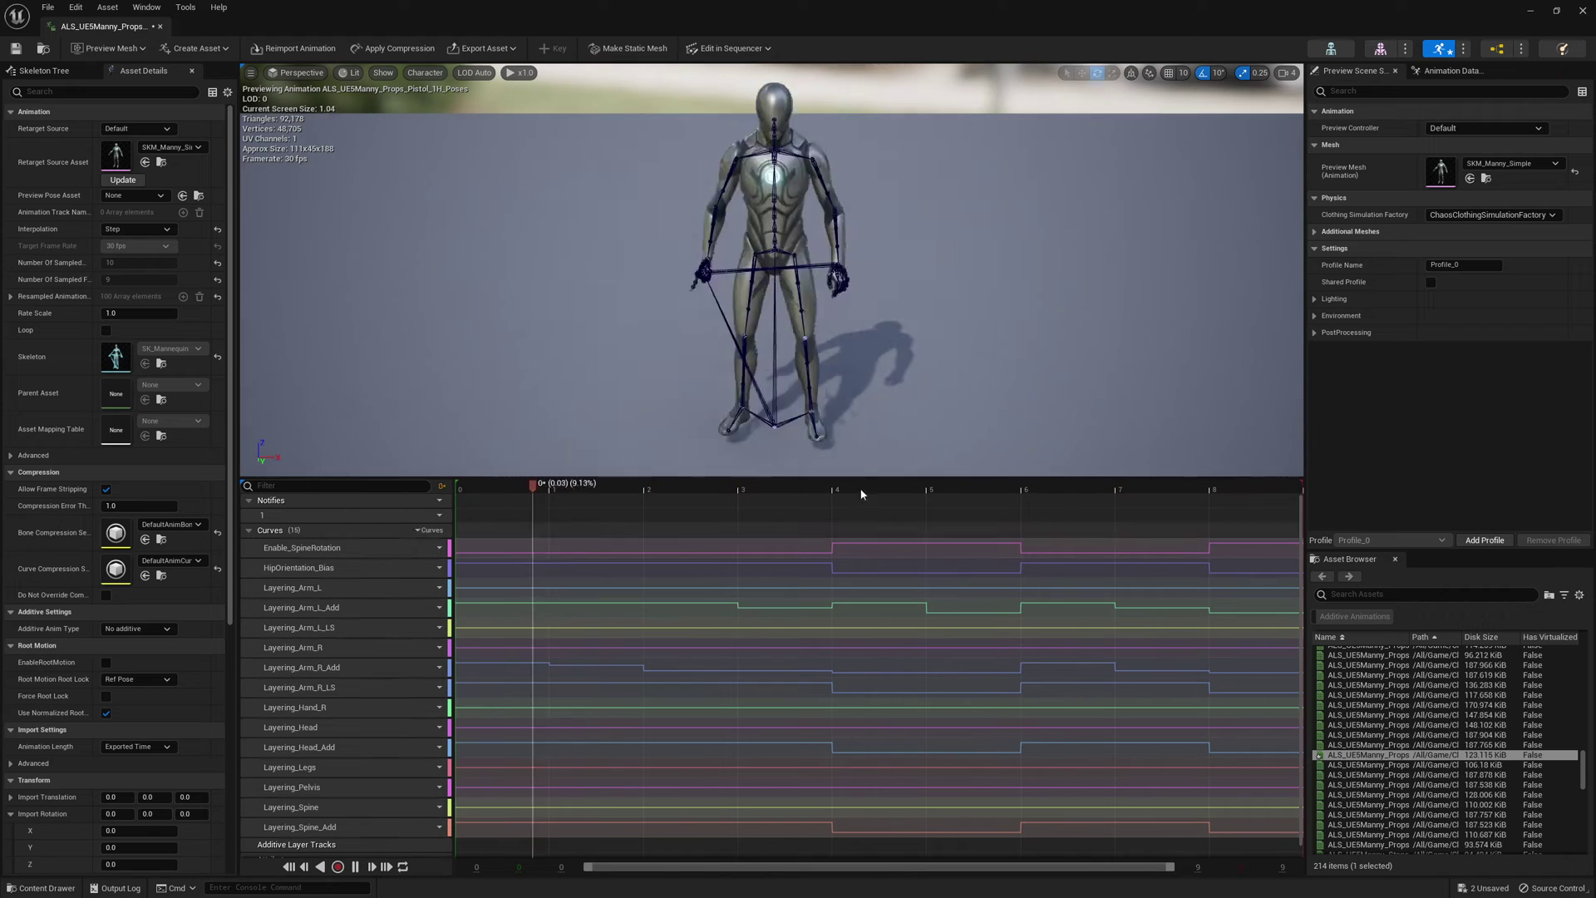
{"action": "right_click_drag", "start_coordinate": [918, 356], "coordinate": [912, 335]}
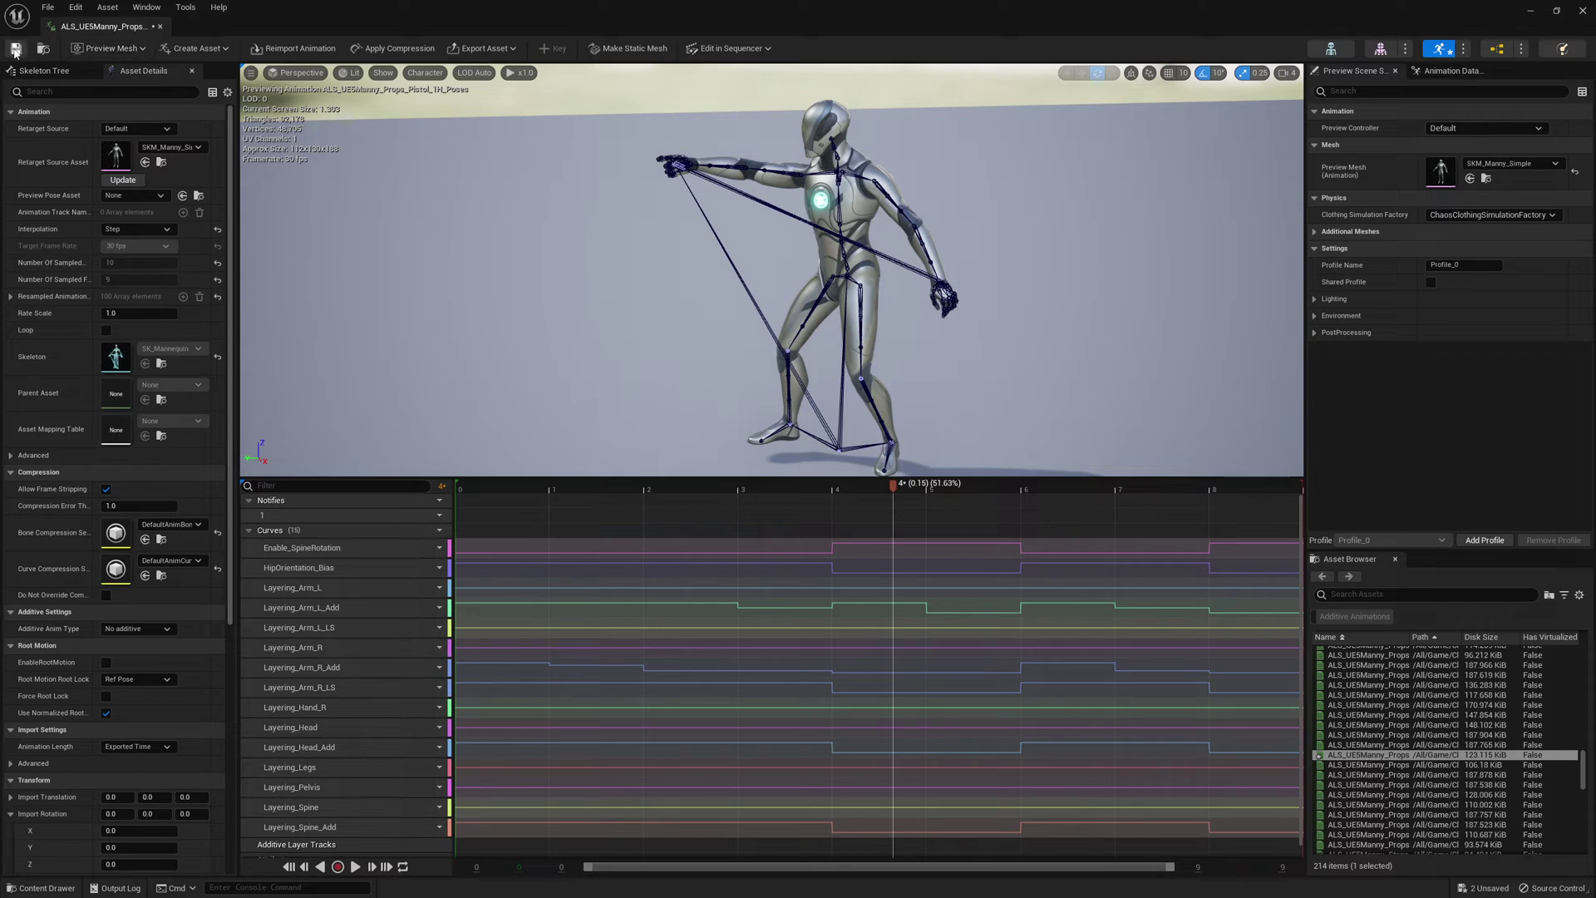
{"action": "left_click", "coordinate": [42, 48]}
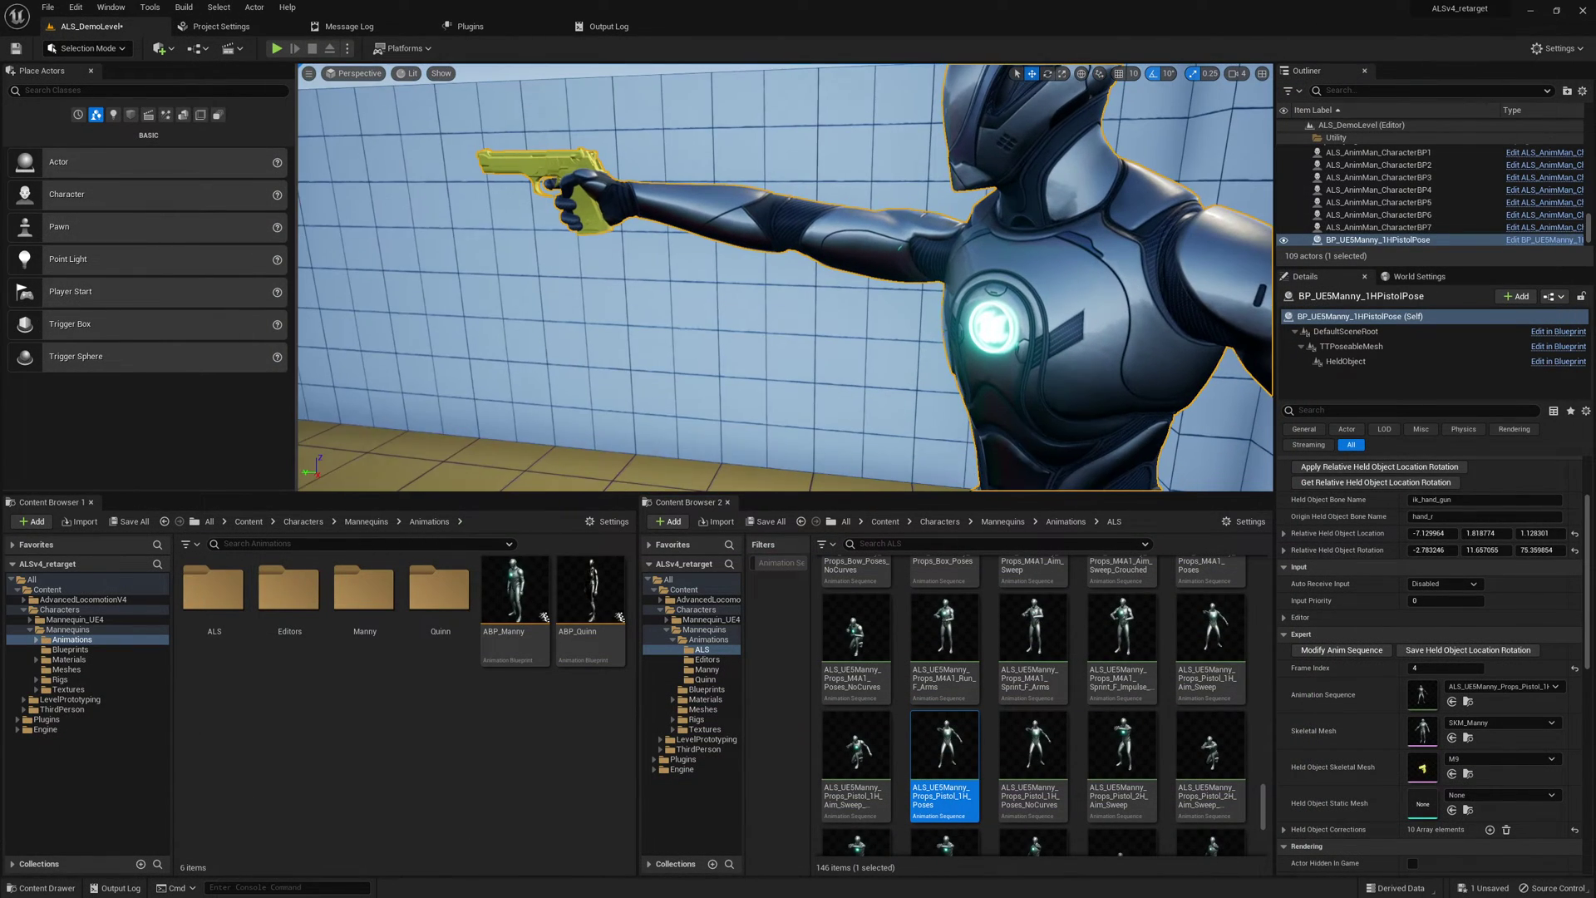
Step: Play the level, move the character around near the posed Manny, and switch its overlay state to Pistol 1H
{"action": "key", "text": "alt+p"}
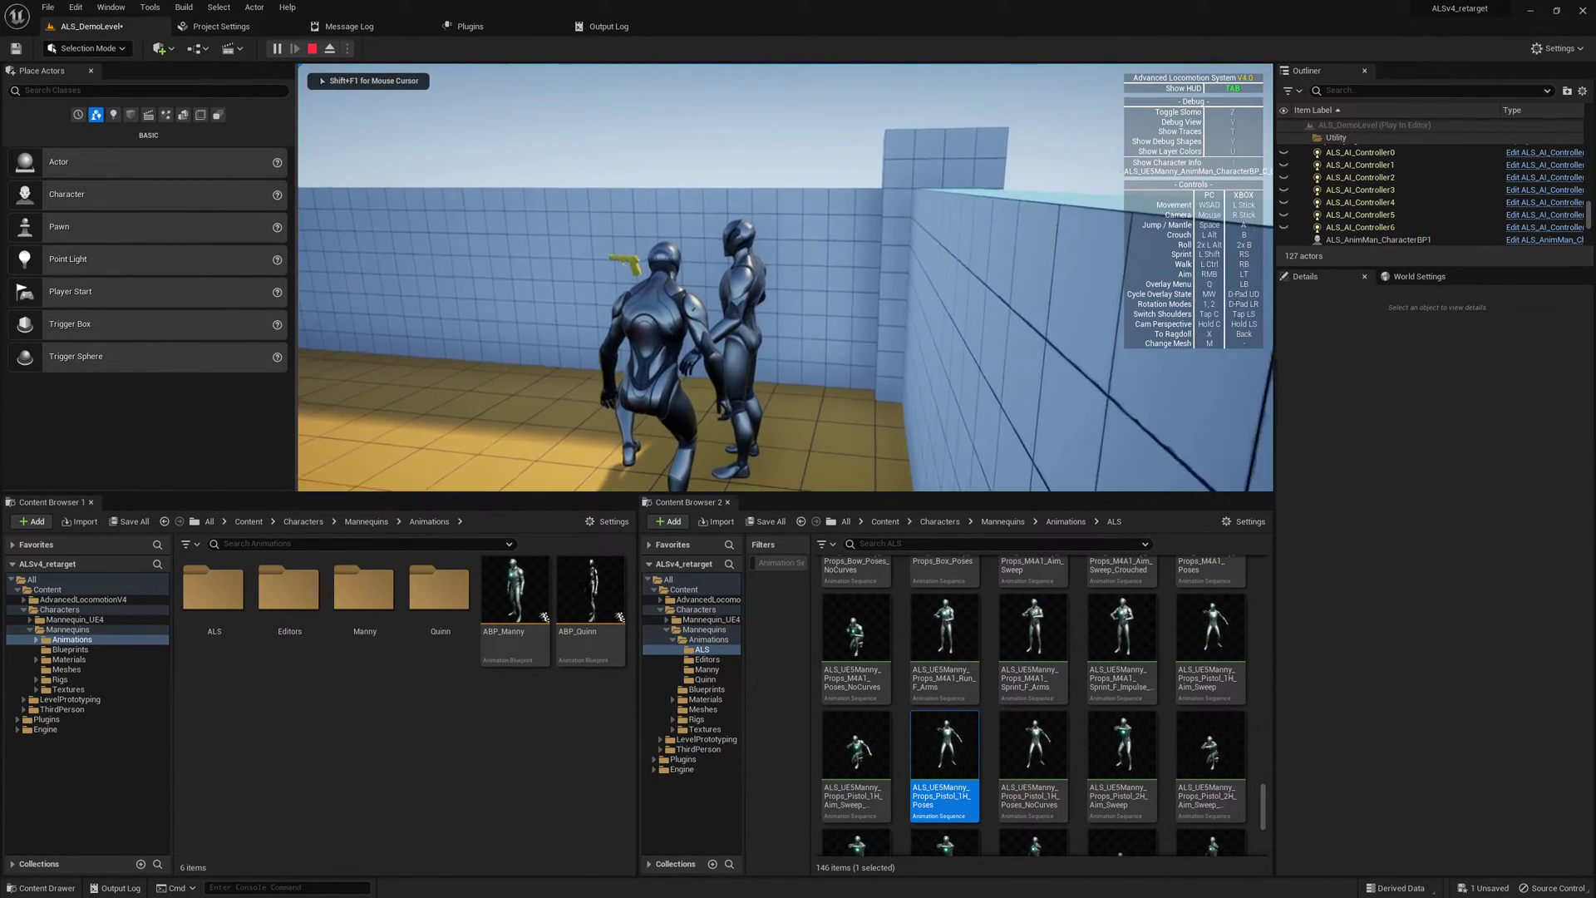
{"action": "key", "text": "w"}
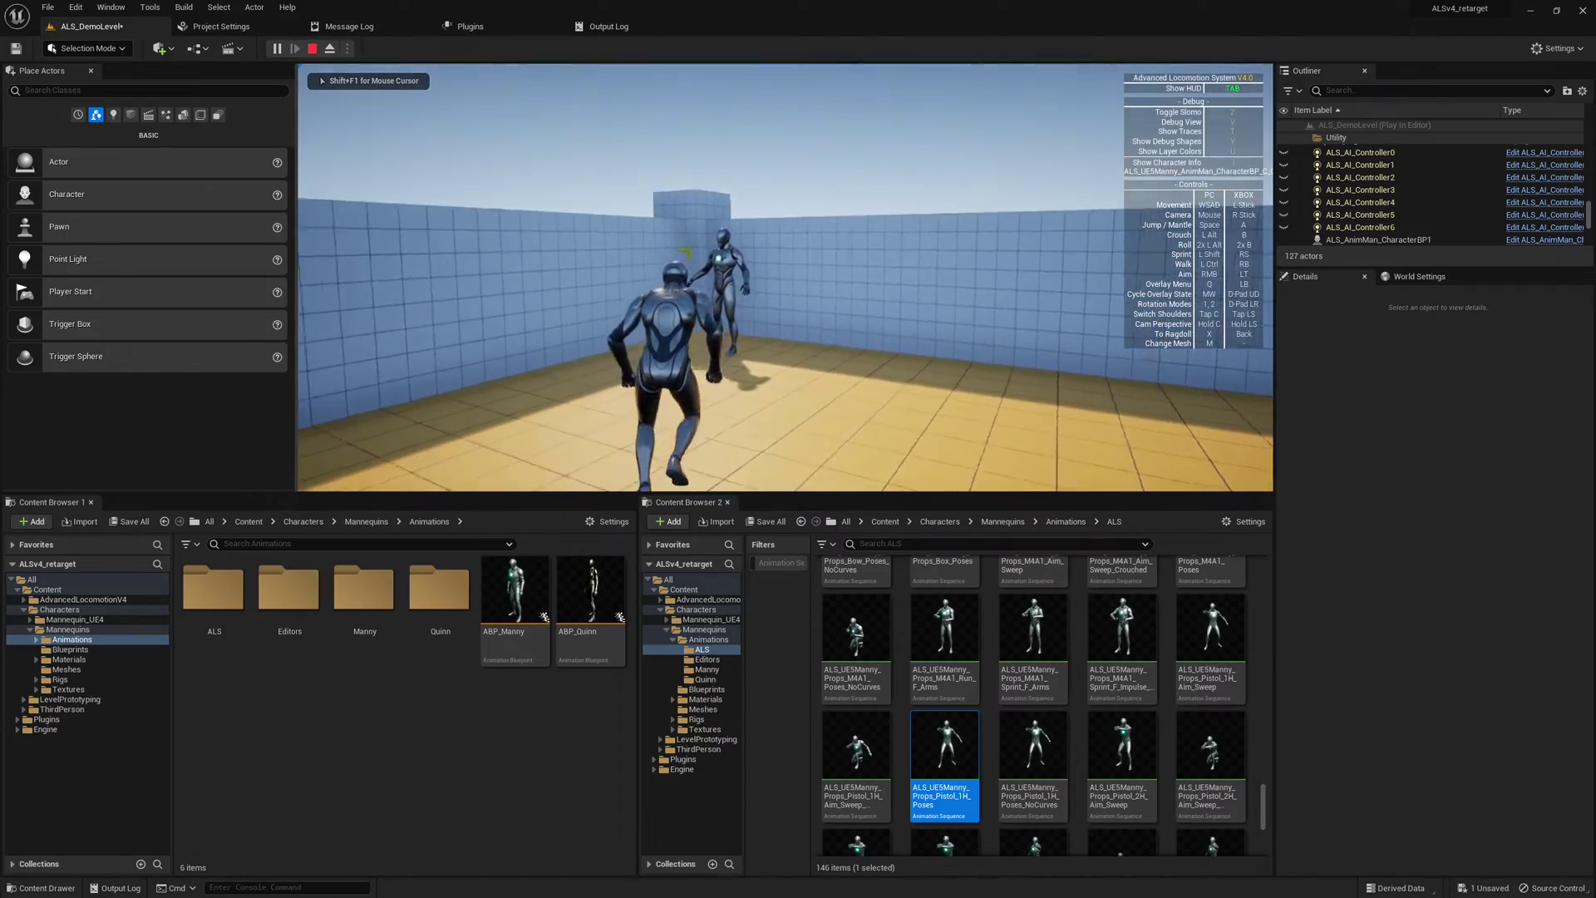
{"action": "key", "text": "s"}
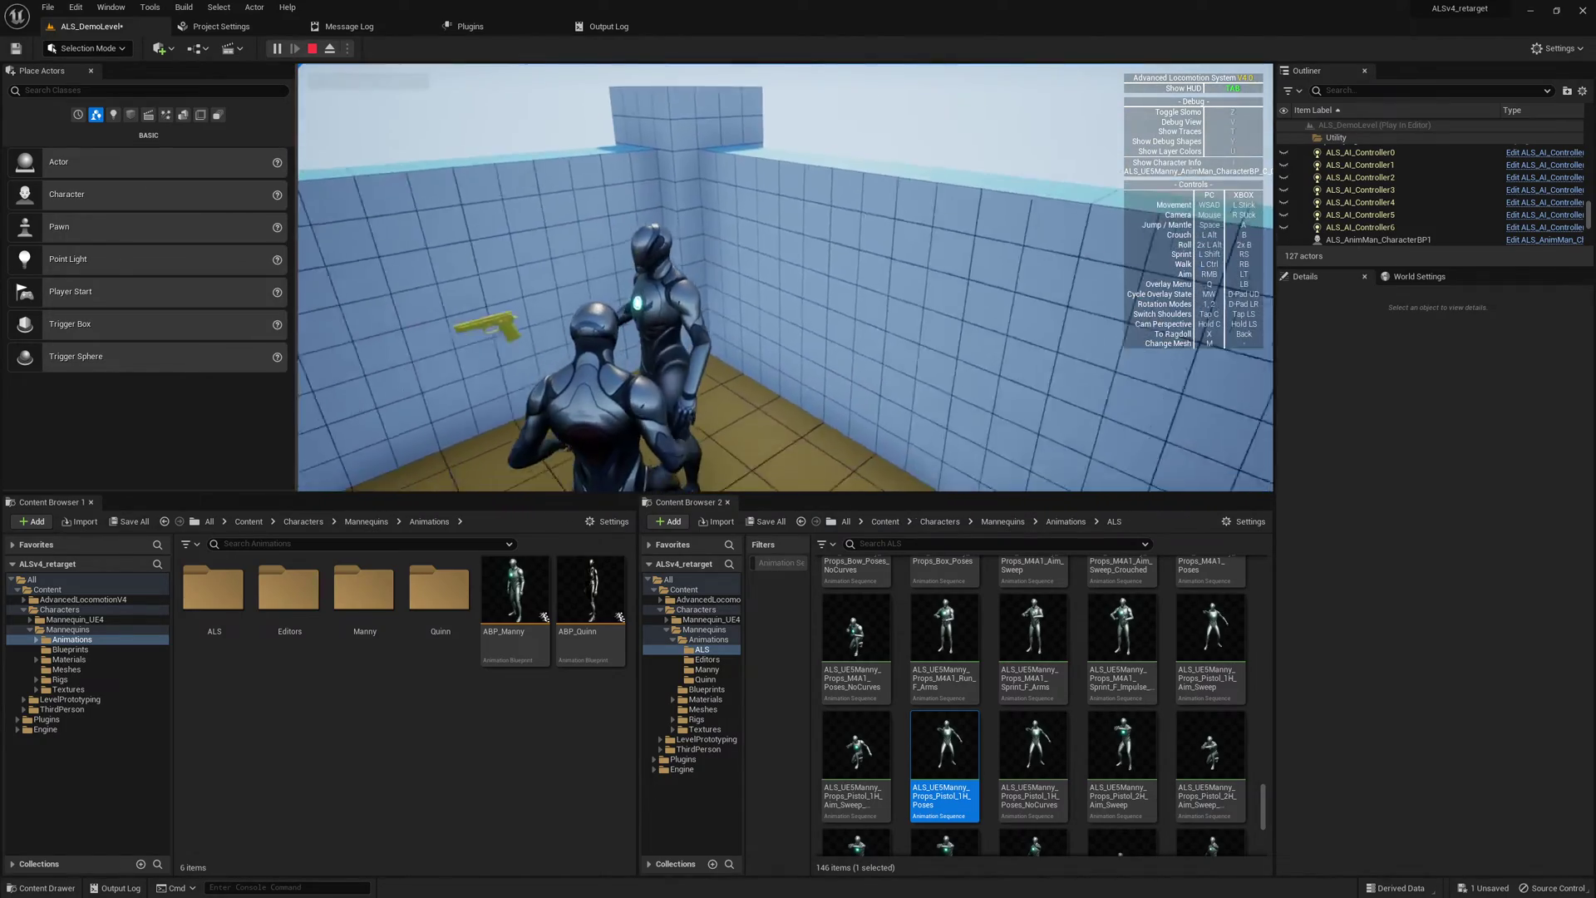
{"action": "key", "text": "w"}
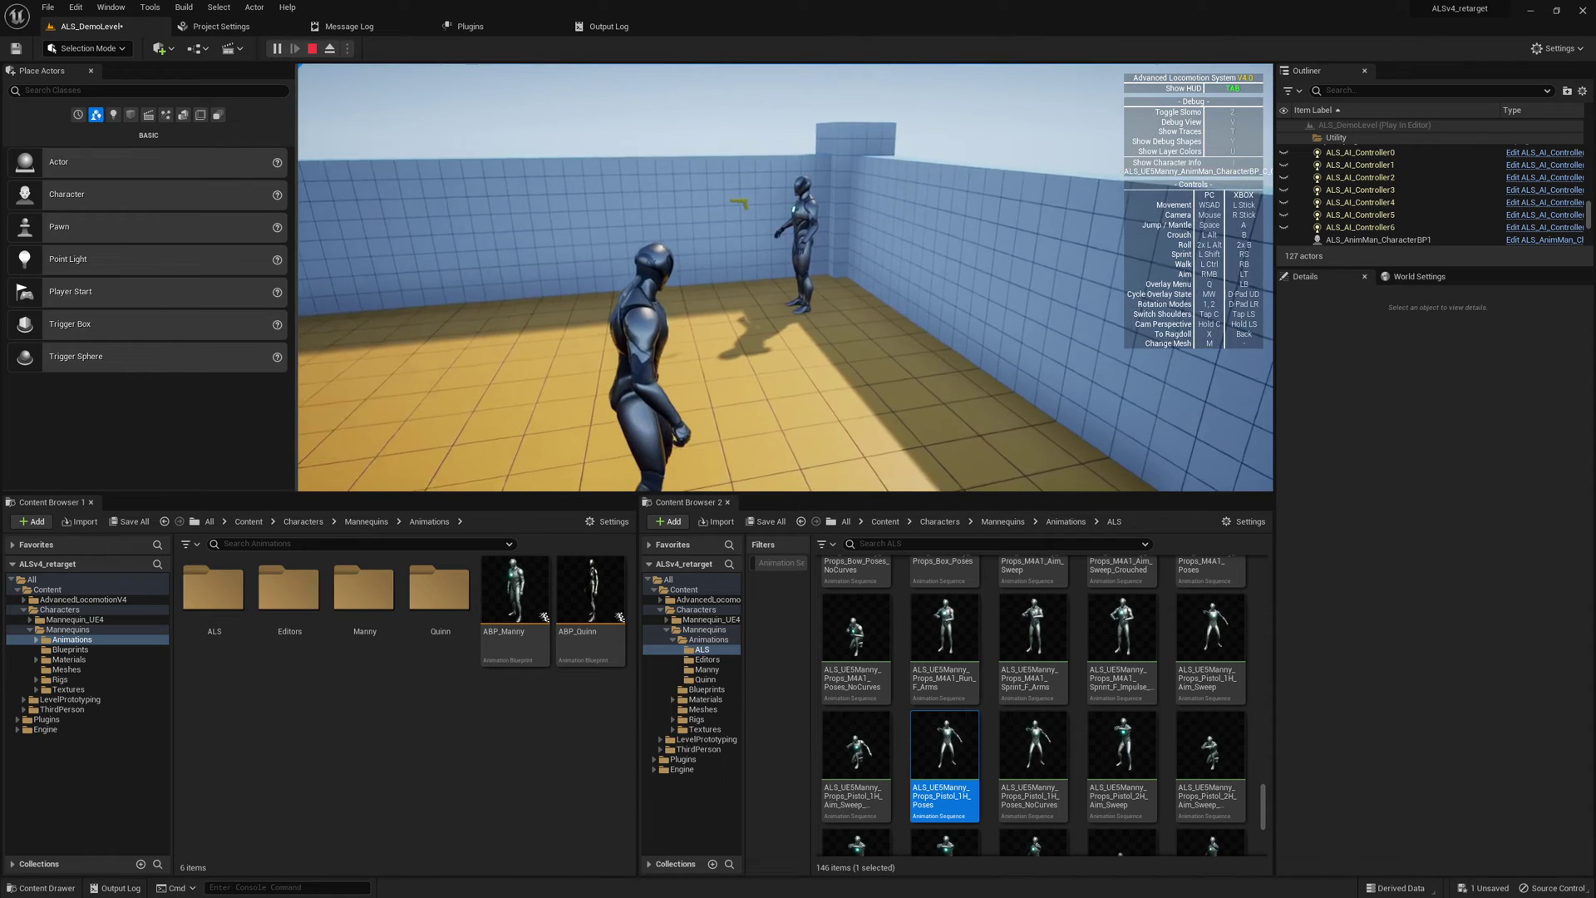
{"action": "key", "text": "q"}
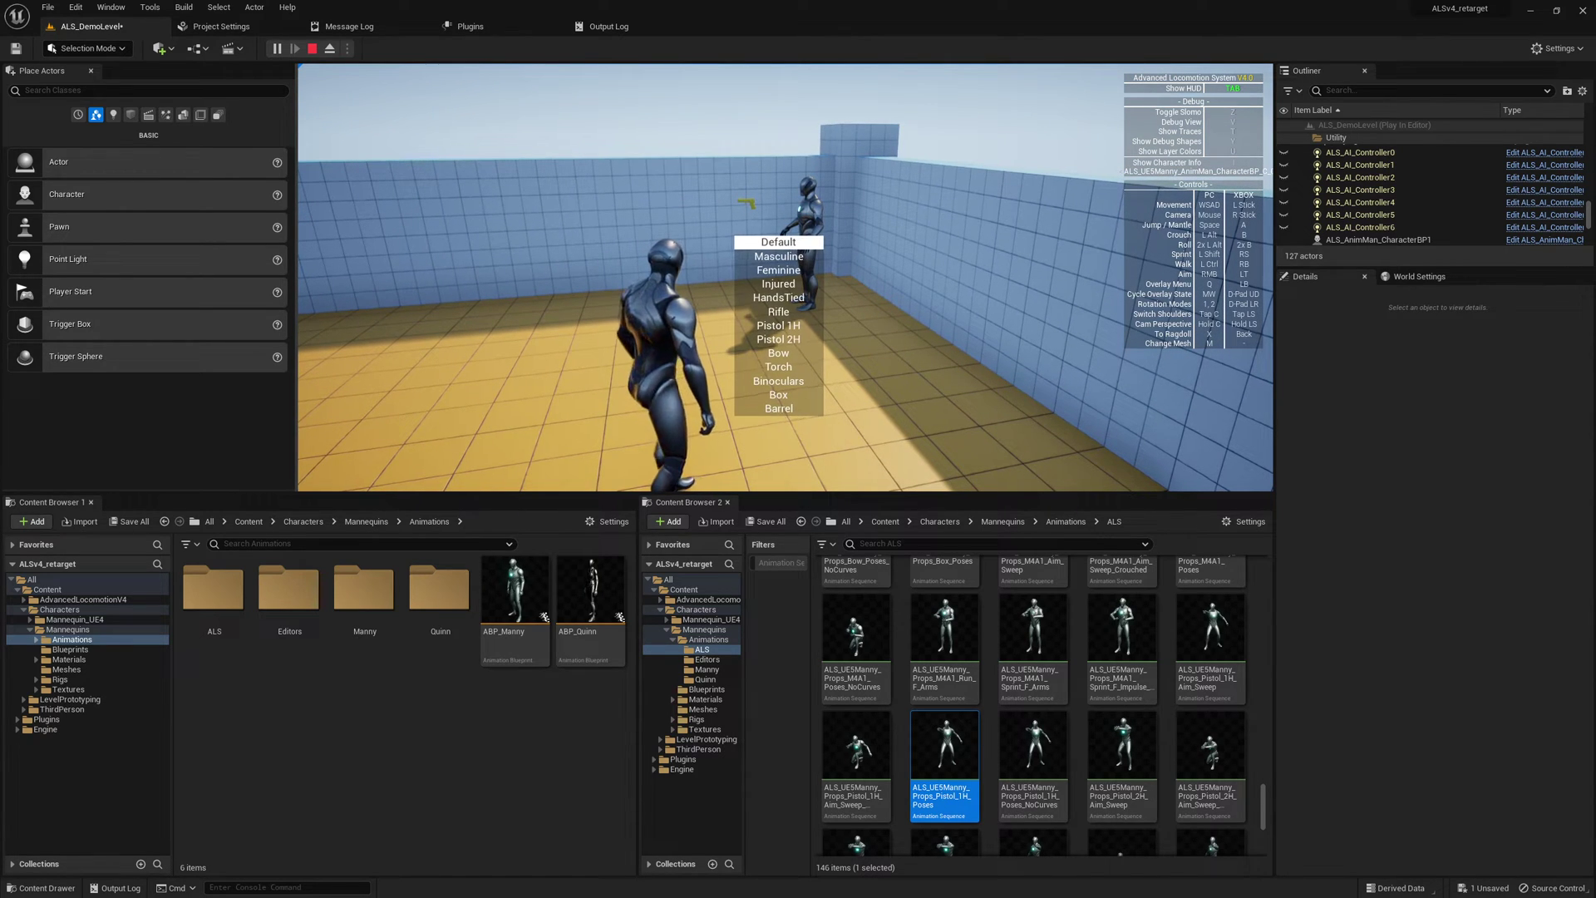
{"action": "scroll", "coordinate": [775, 325], "scroll_direction": "down", "scroll_amount": 4}
{"action": "scroll", "coordinate": [776, 324], "scroll_direction": "down", "scroll_amount": 2}
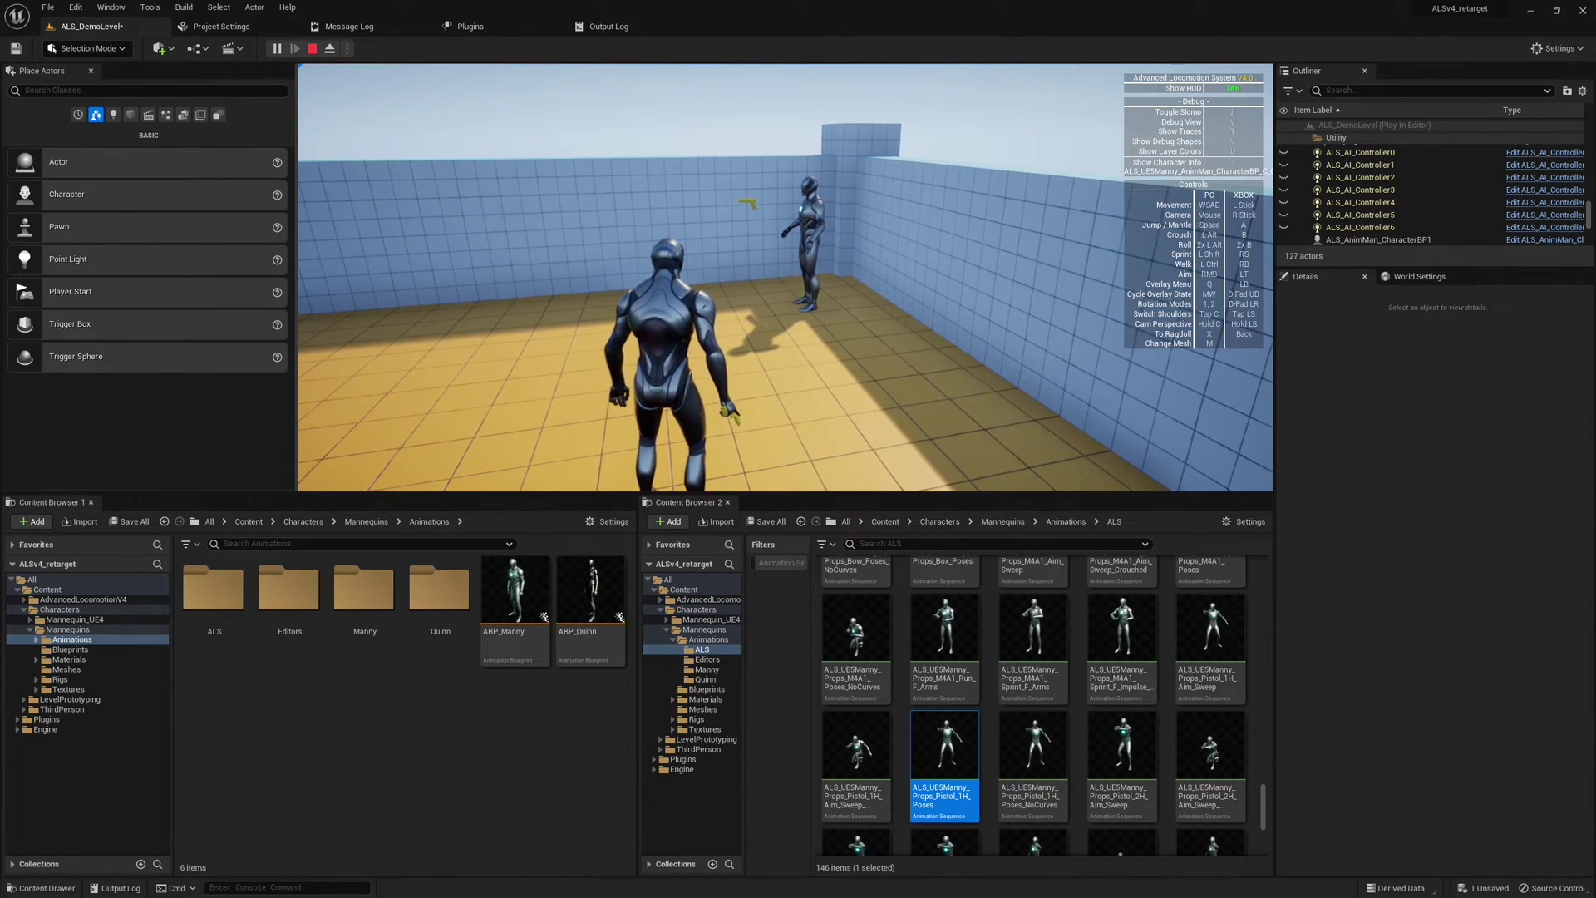
Step: Aim the one-handed pistol and view the character through the debug view in full screen
{"action": "right_click_drag", "start_coordinate": [785, 277], "coordinate": [748, 277]}
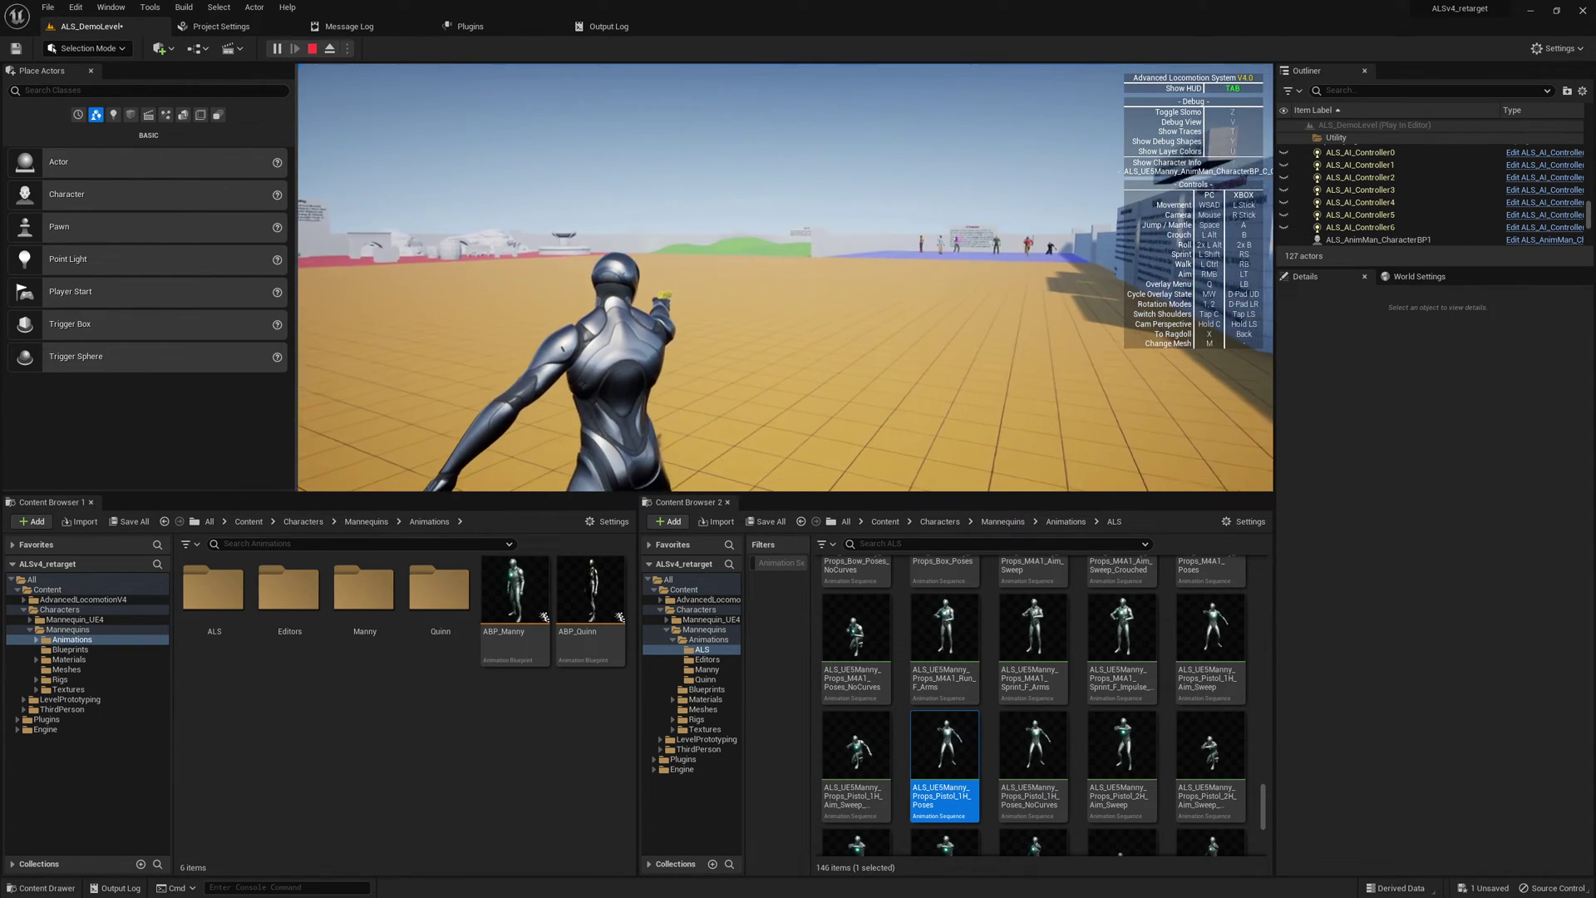
{"action": "key", "text": "v"}
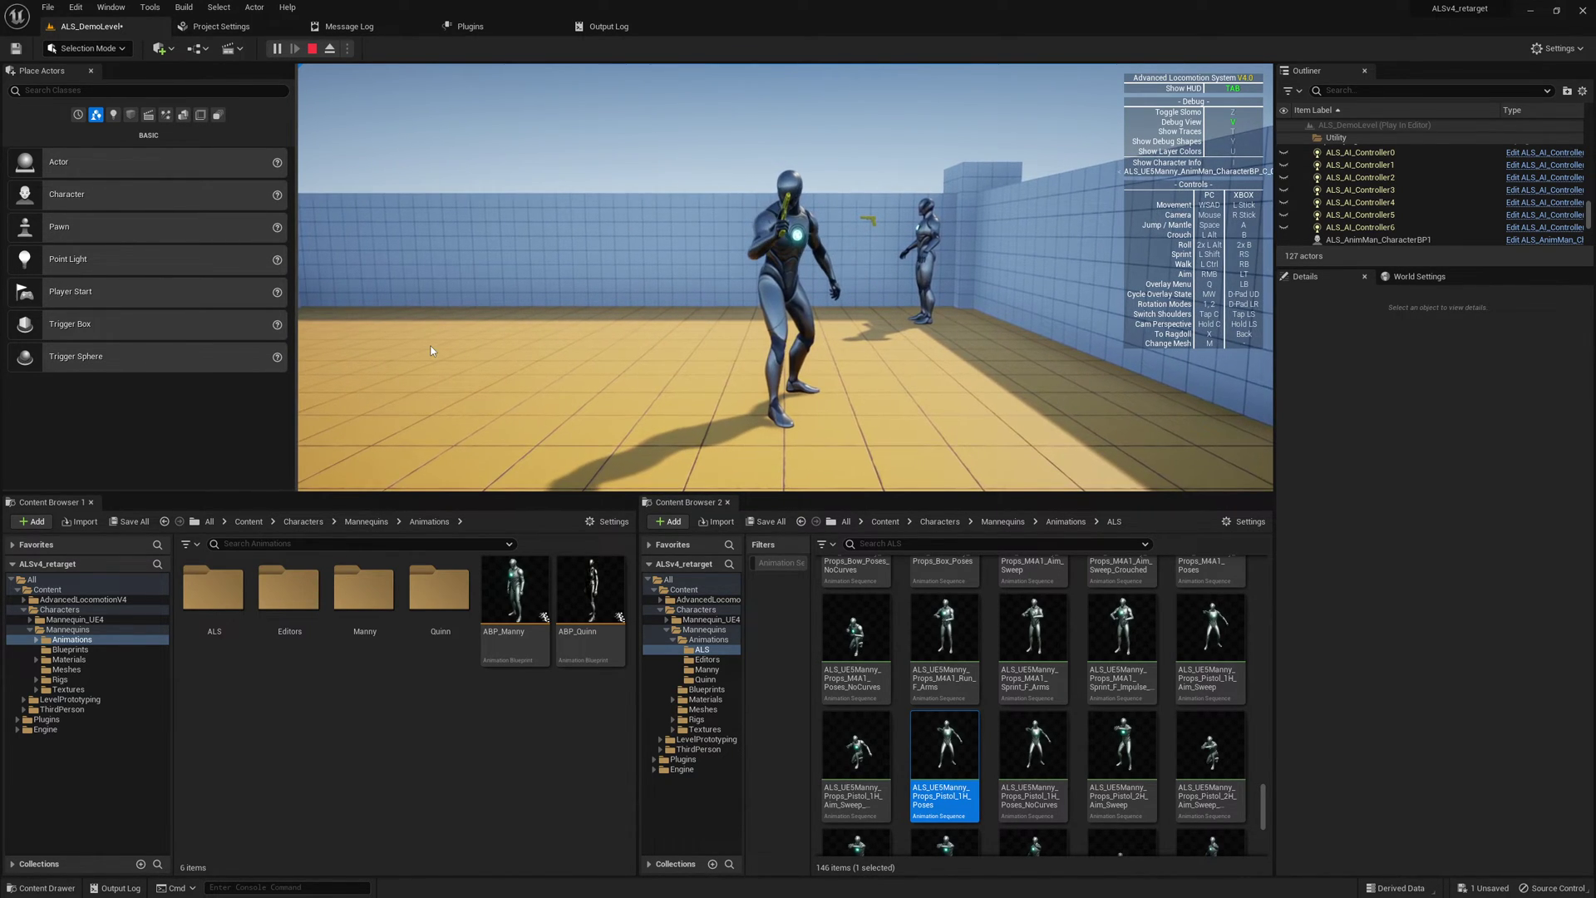
{"action": "key", "text": "F11"}
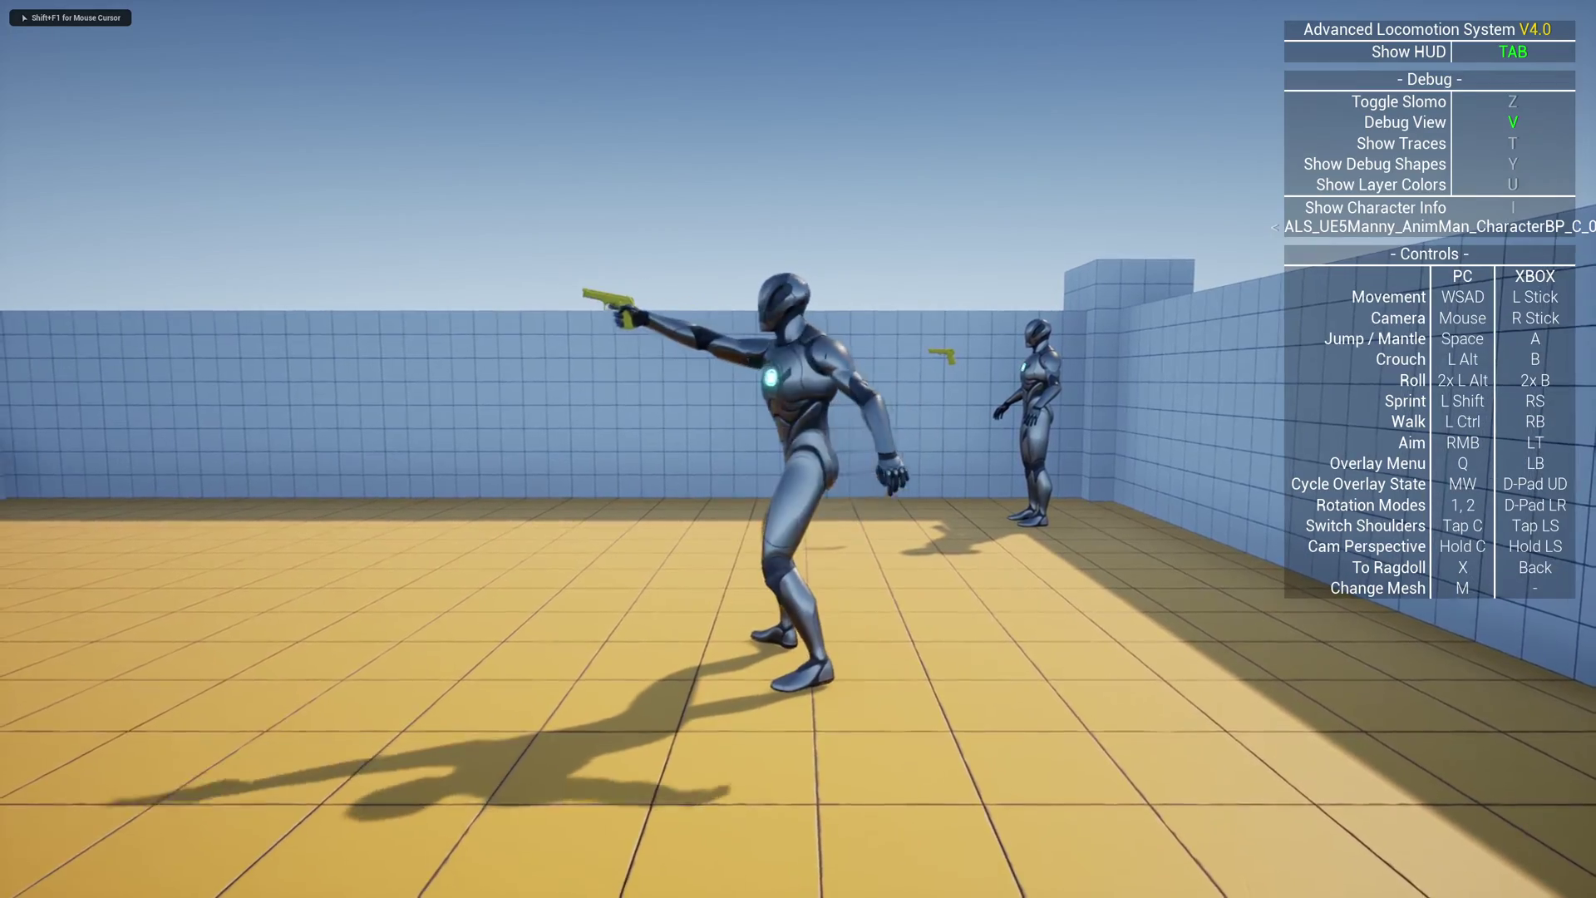
Step: Test the pistol grip while the character aims, crouches, stands back up and runs sideways
{"action": "key", "text": "alt"}
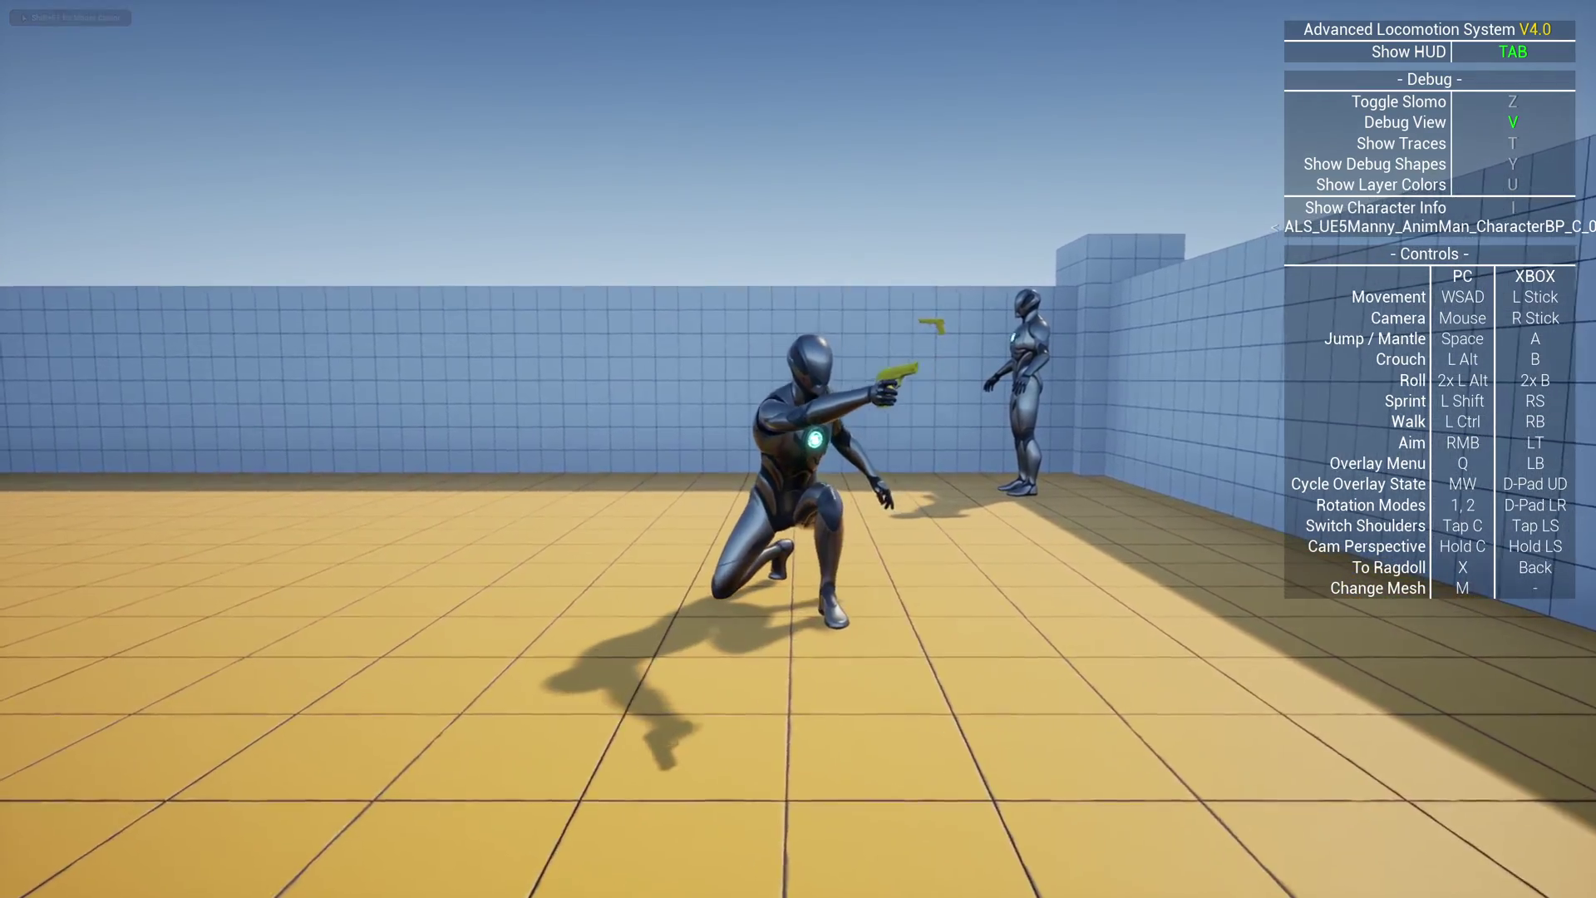
{"action": "key", "text": "alt"}
{"action": "key", "text": "alt"}
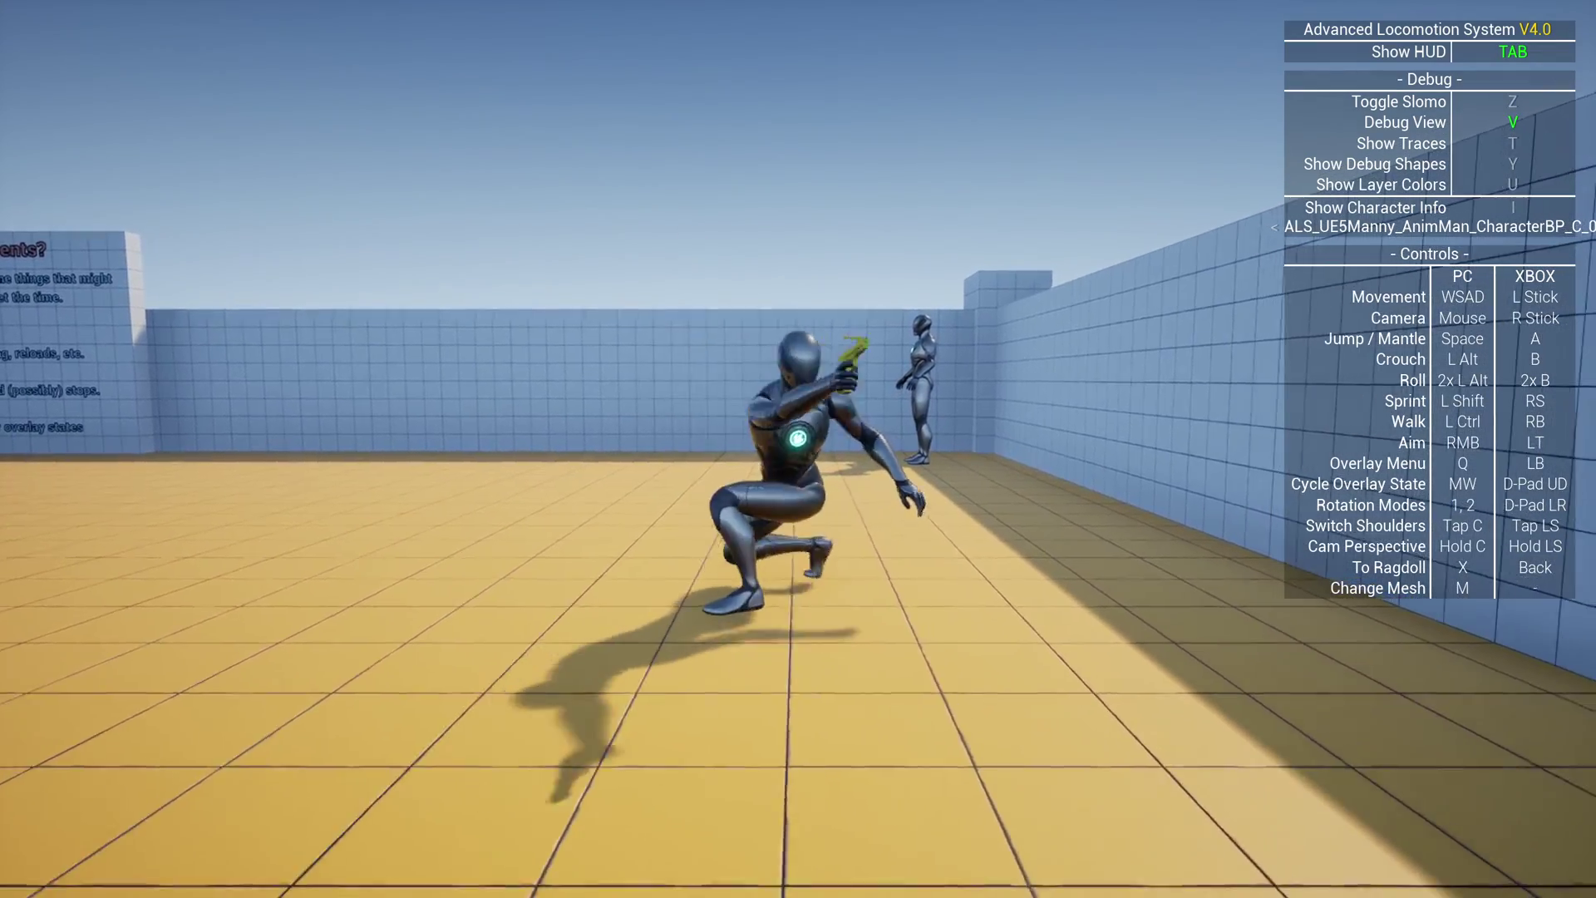
{"action": "key", "text": "alt"}
{"action": "key", "text": "d"}
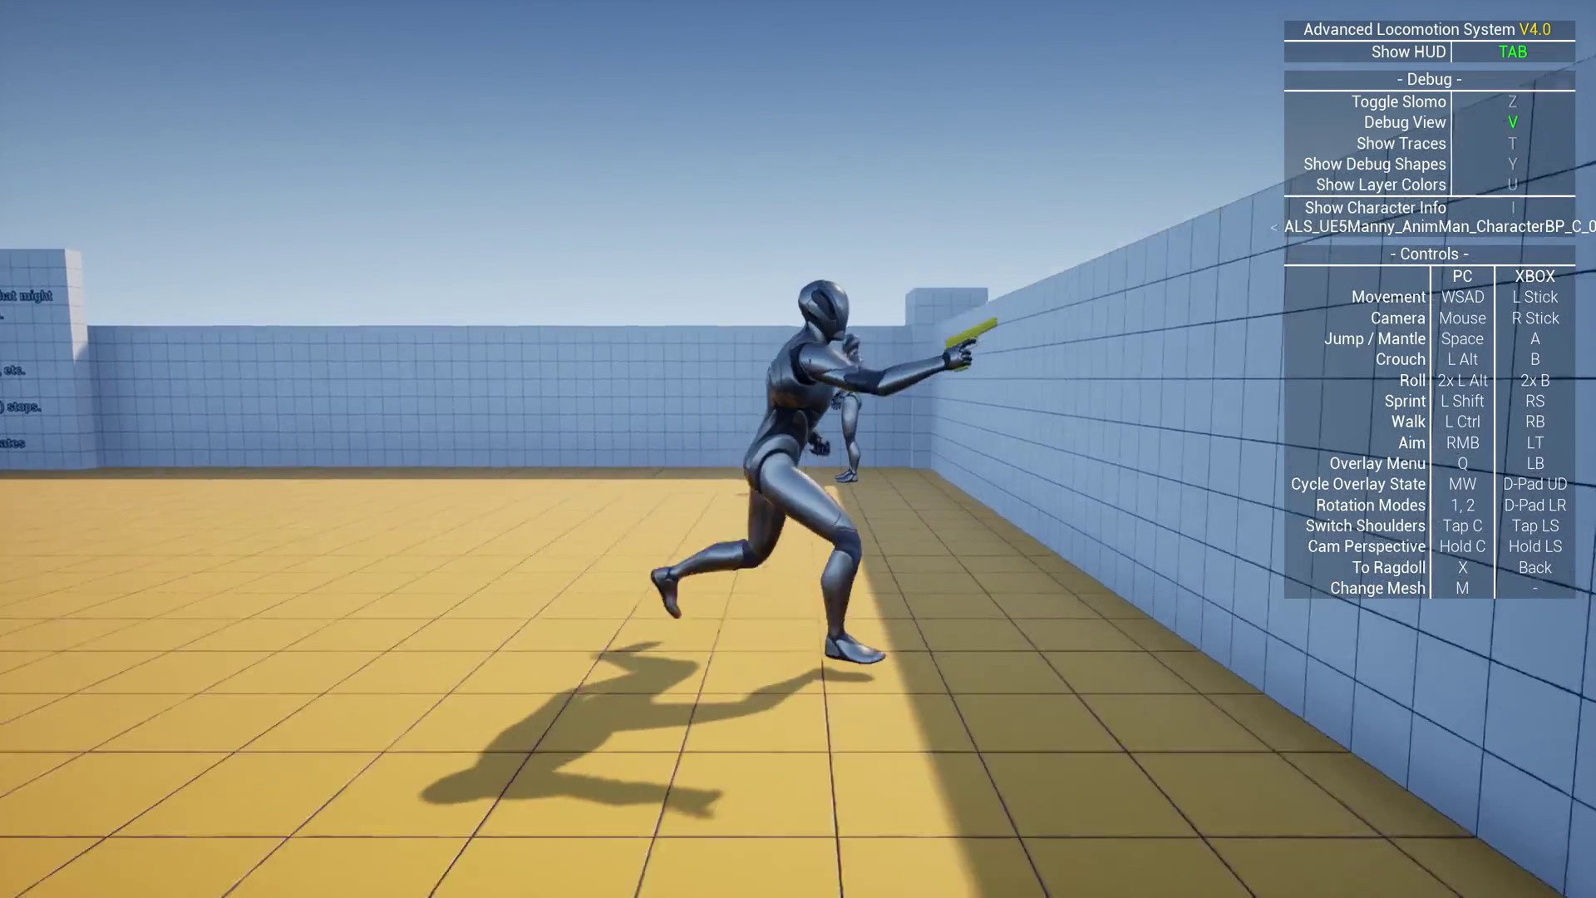
Step: Test the pistol grip while sprinting in different directions and jumping, and end the play session
{"action": "key", "text": "s"}
{"action": "key", "text": "shift+a"}
{"action": "key", "text": "shift+s"}
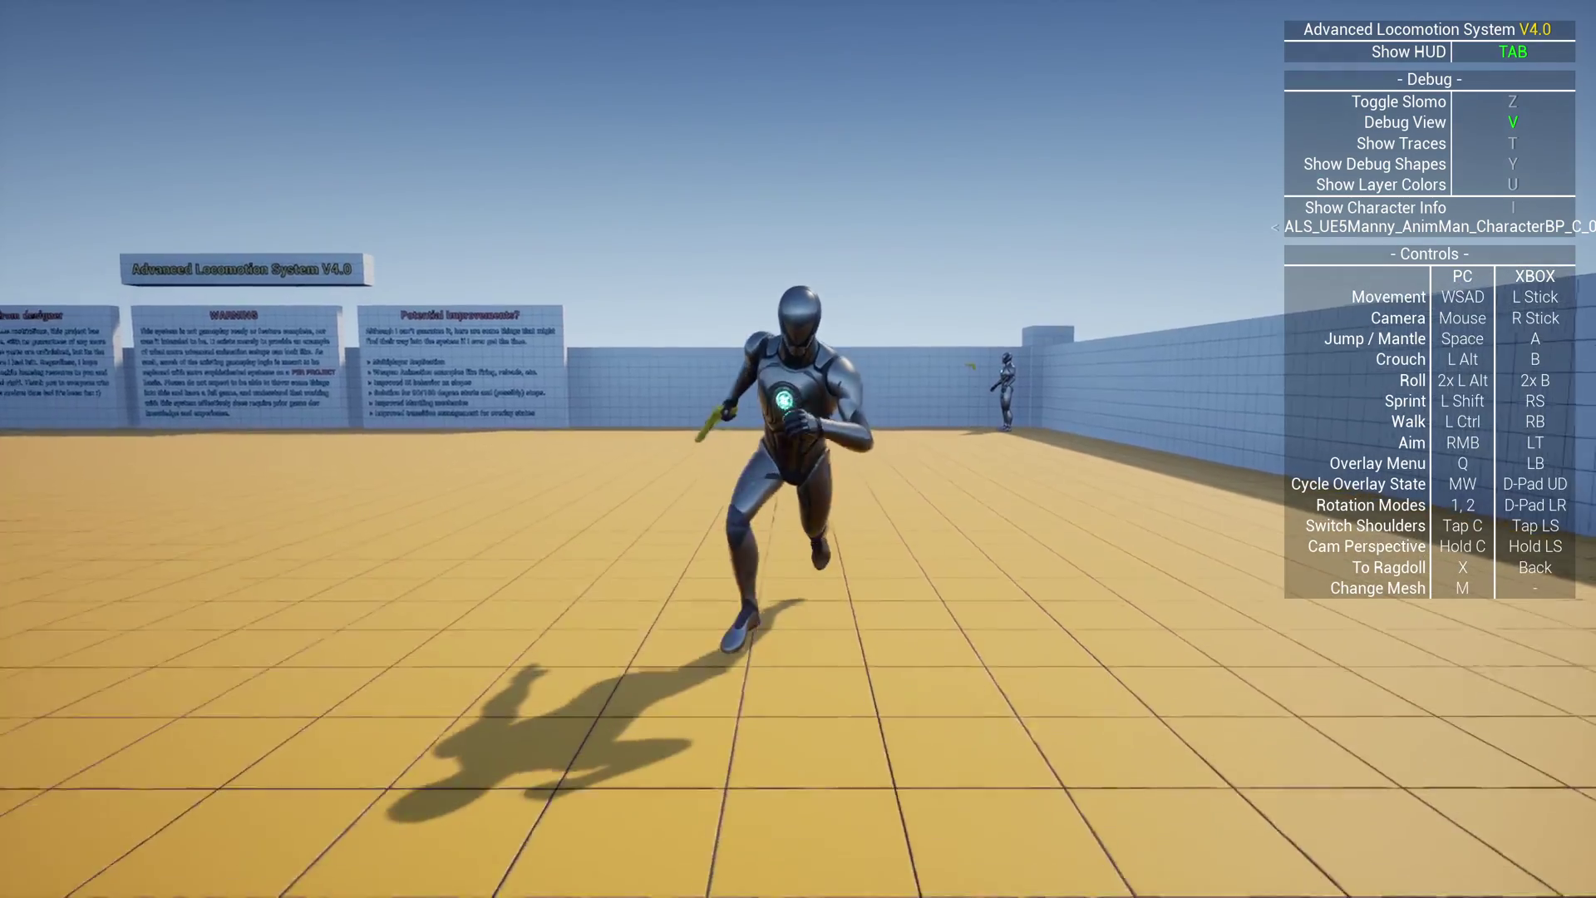
{"action": "key", "text": "space"}
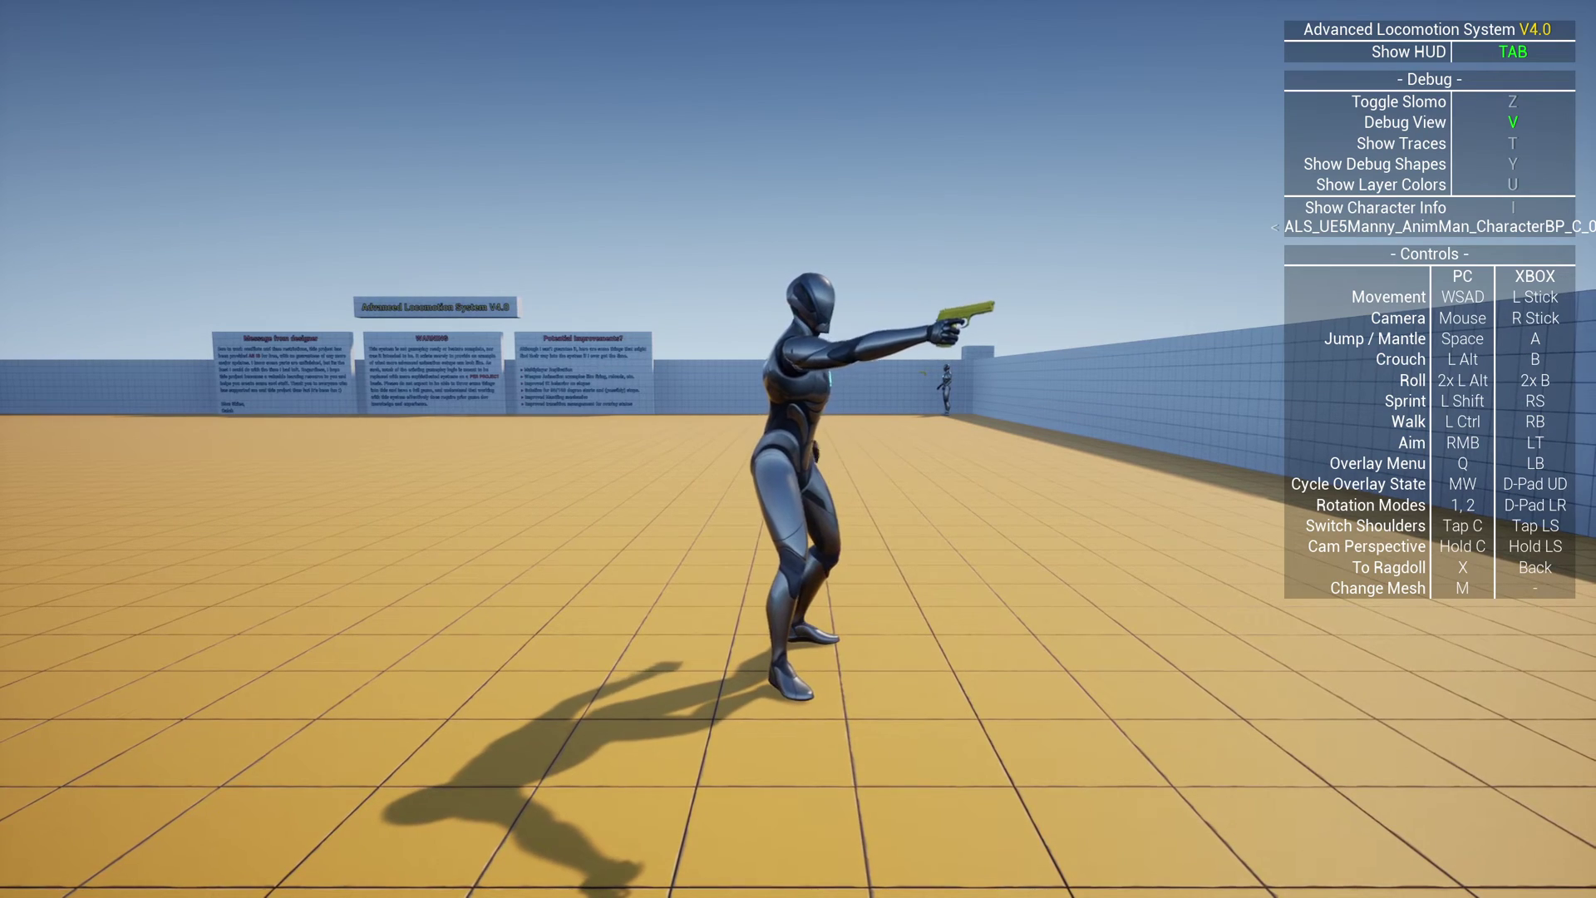
{"action": "key", "text": "Escape"}
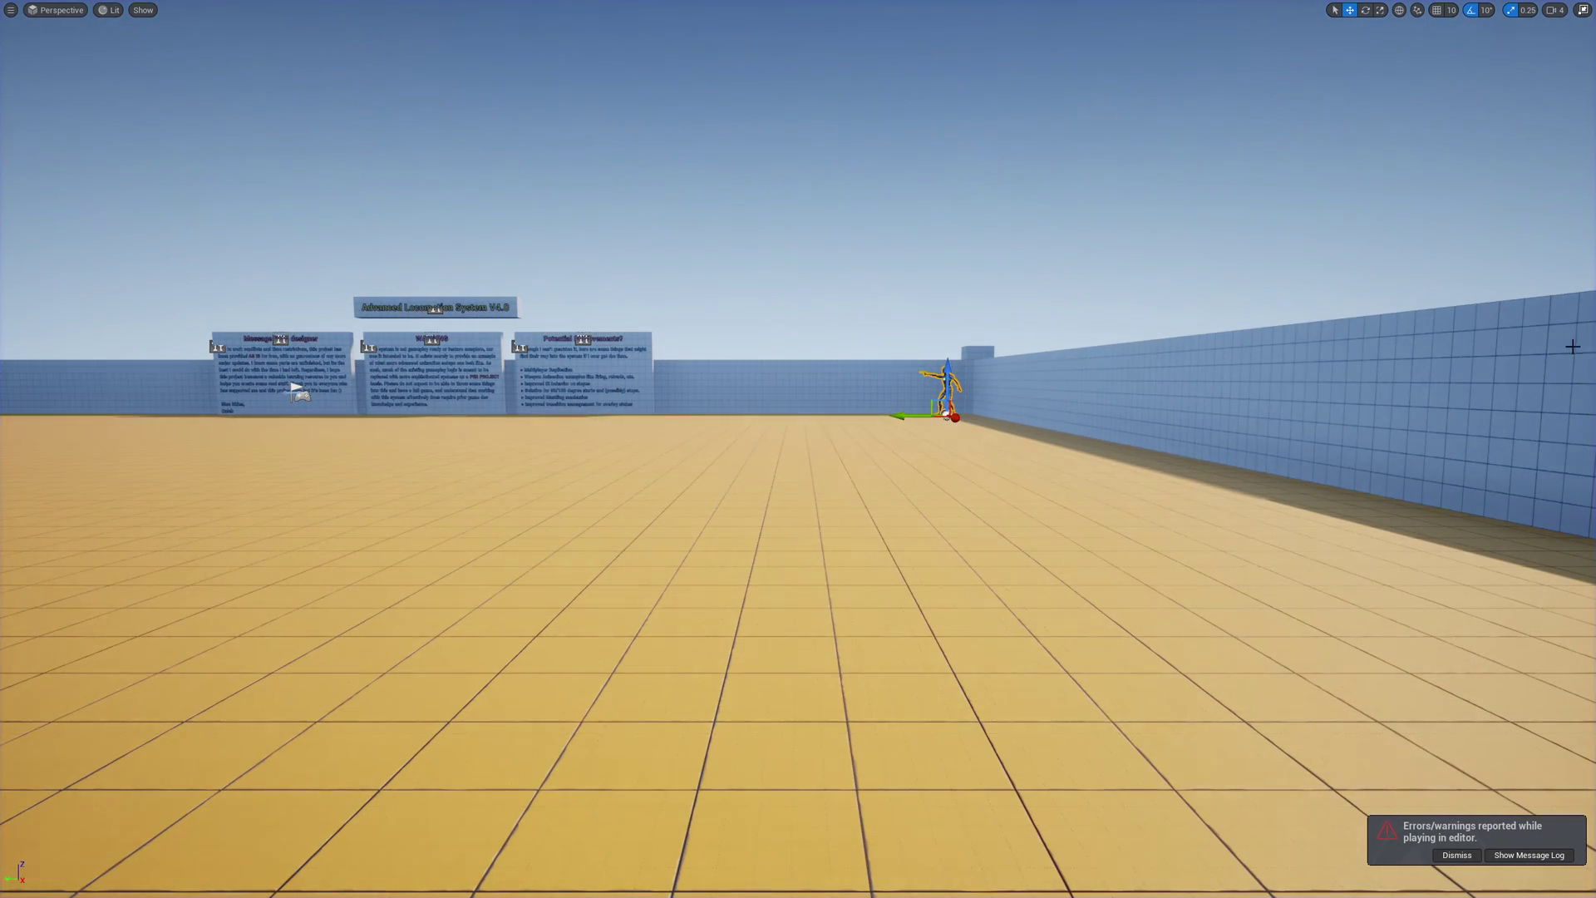
Step: Look over the level around the posed Manny, check the Play In Editor message log, and return to ALS_DemoLevel
{"action": "right_click_drag", "start_coordinate": [1460, 374], "coordinate": [1461, 324]}
{"action": "right_click_drag", "start_coordinate": [1262, 361], "coordinate": [1417, 472]}
{"action": "left_click", "coordinate": [1262, 362]}
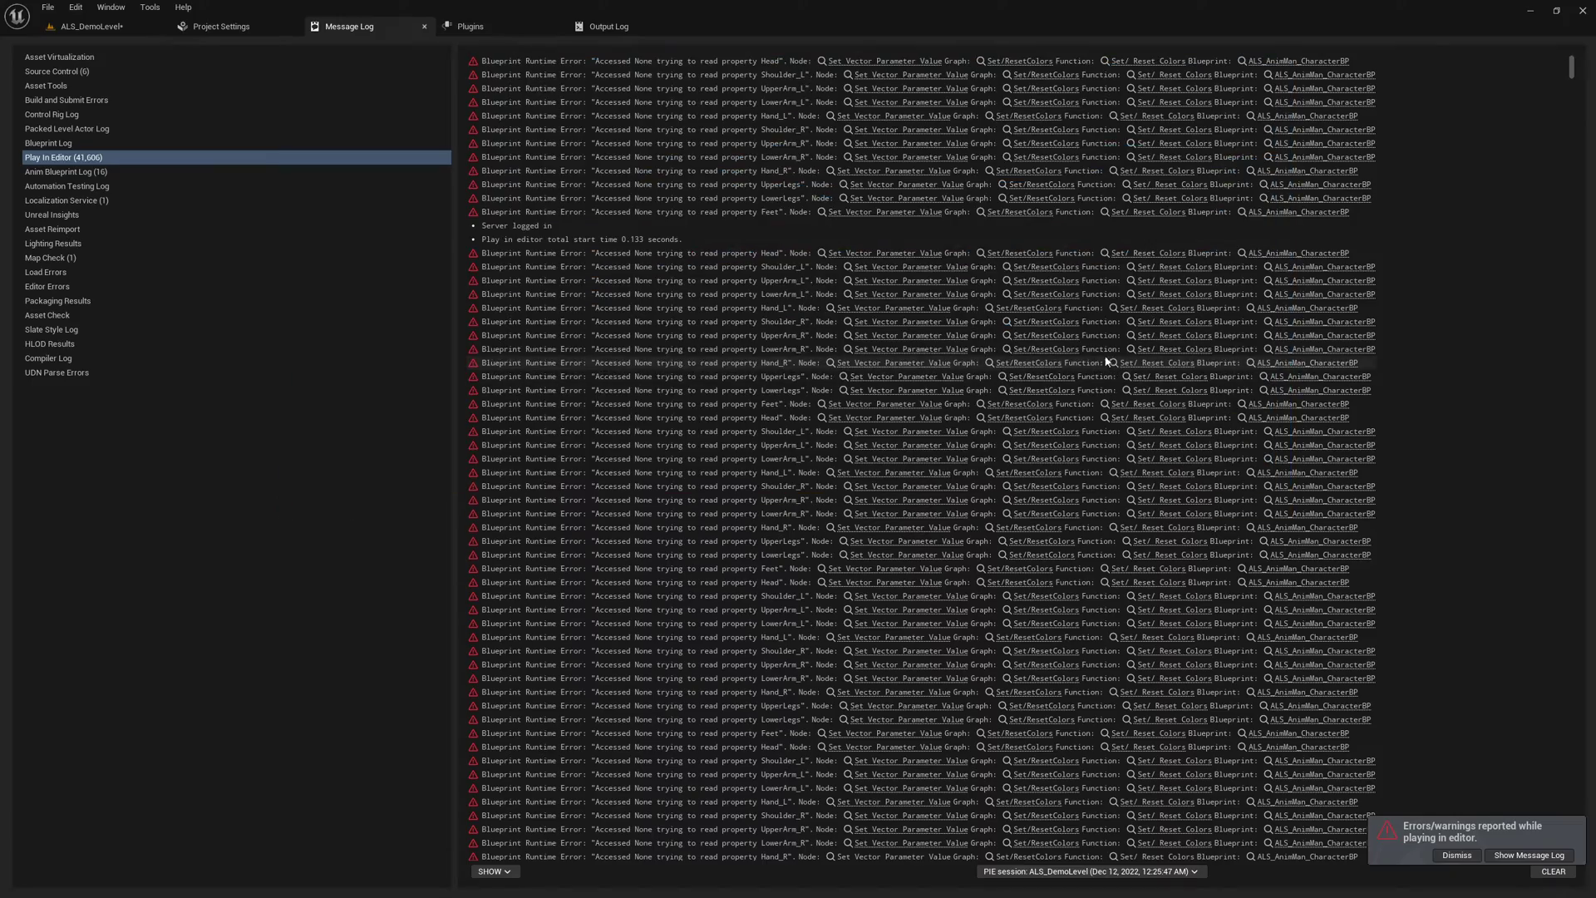
{"action": "left_click", "coordinate": [88, 26]}
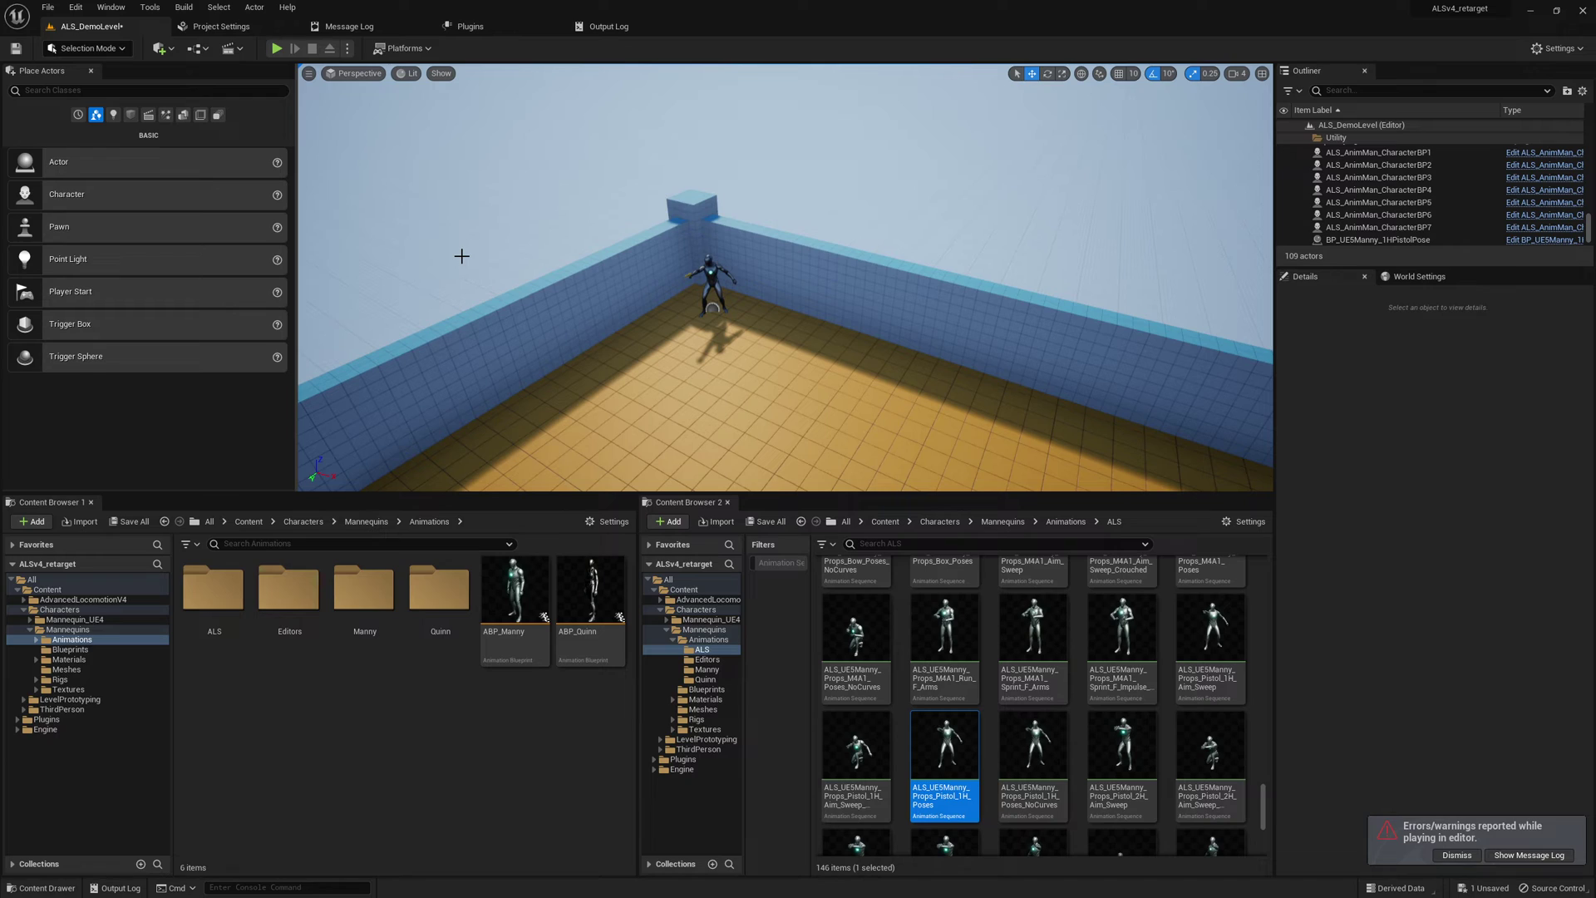